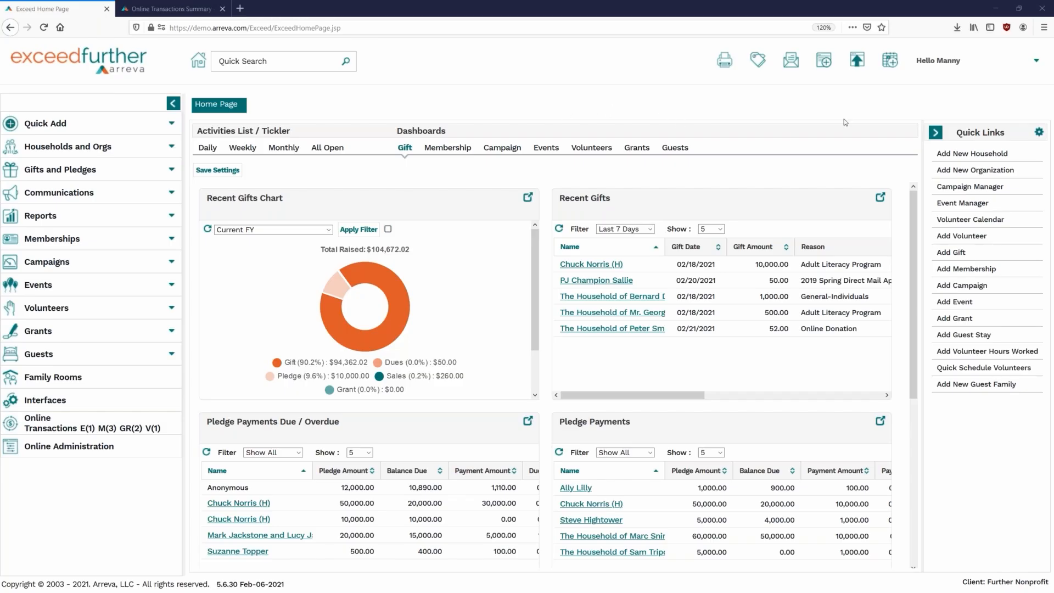
# - Go to Administration from the Hello Manny menu and scroll the Codes list down to Guest
pyautogui.click(946, 65)
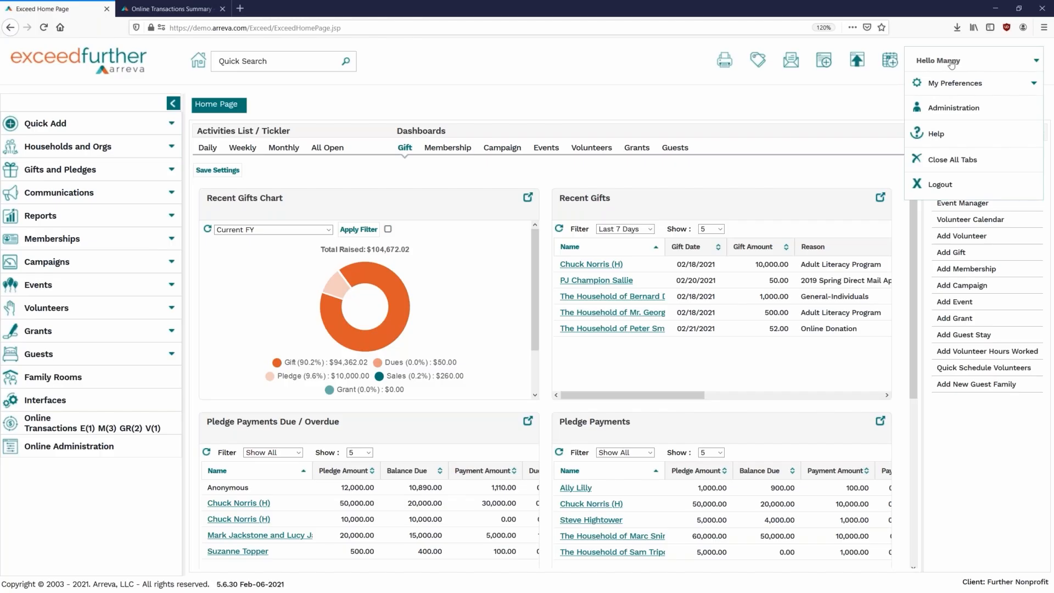
pyautogui.click(949, 109)
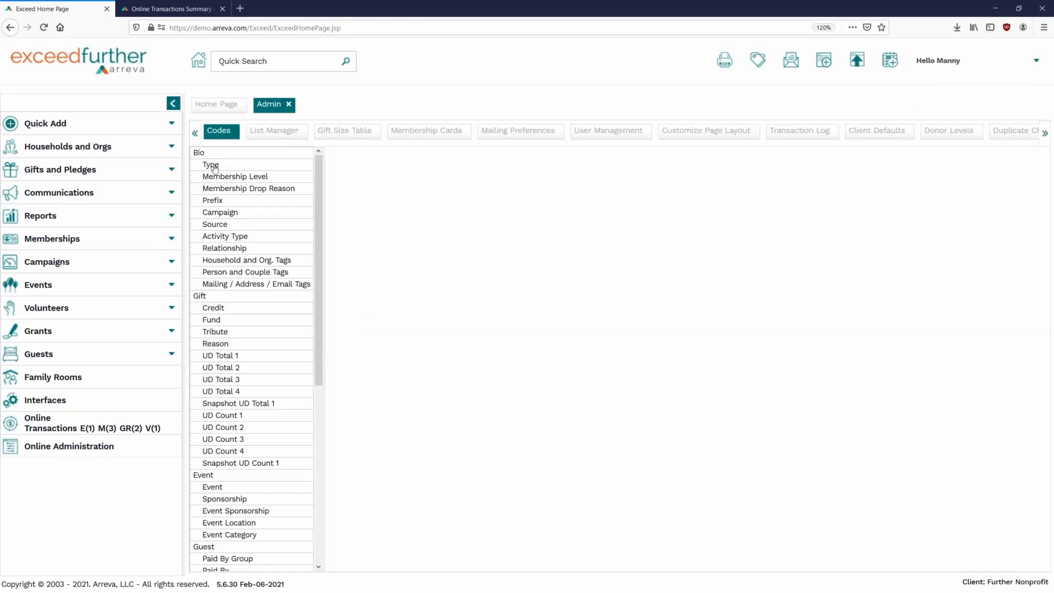
pyautogui.scroll(-7, 266, 260)
pyautogui.scroll(-2, 264, 273)
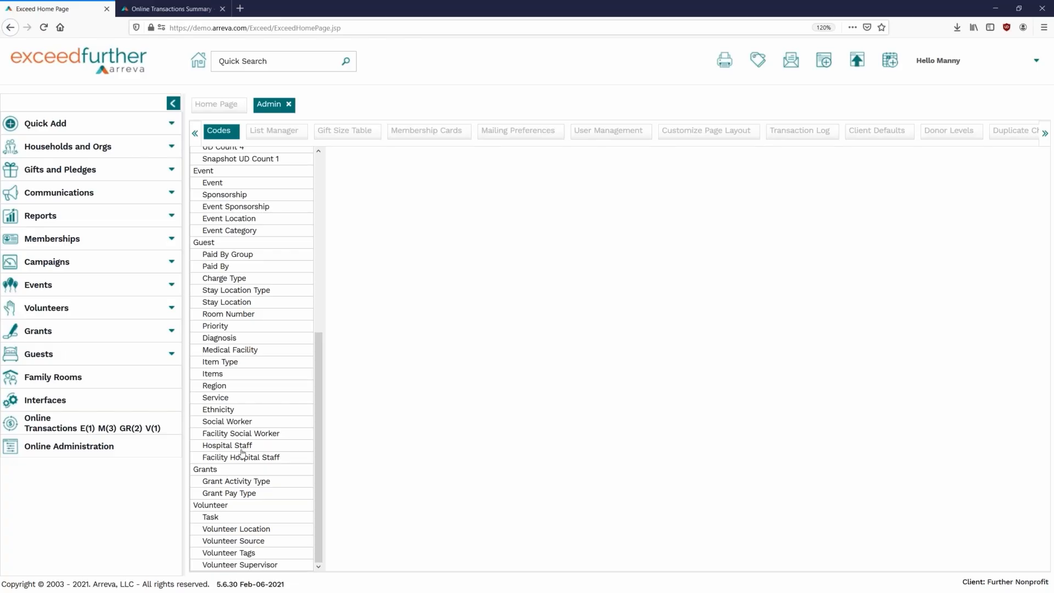
# - Show the guest Diagnosis codes and try, then cancel, editing the Cardiology/Surgery description
pyautogui.click(234, 340)
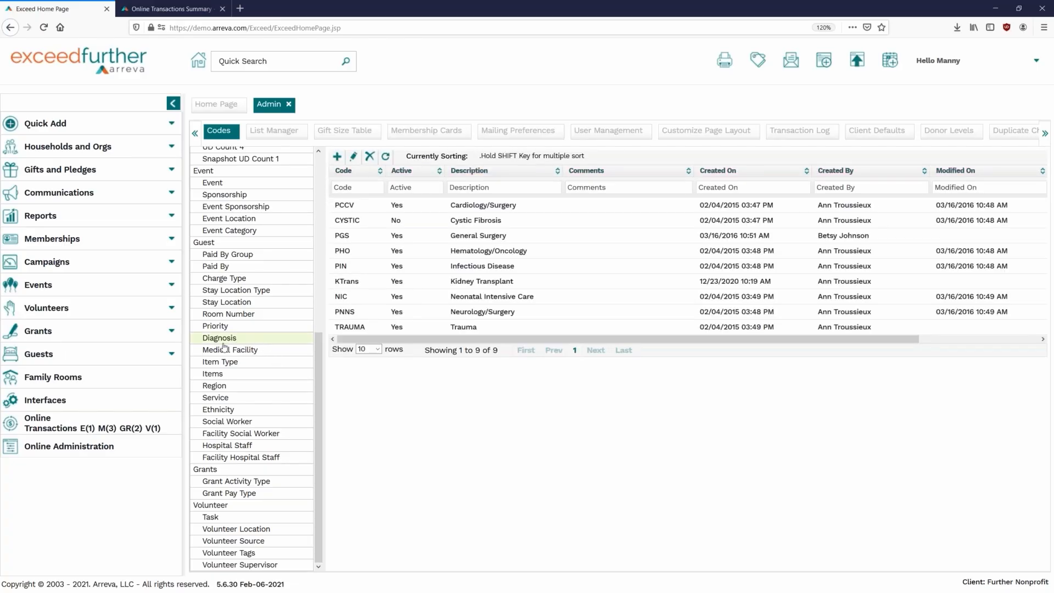
pyautogui.click(337, 157)
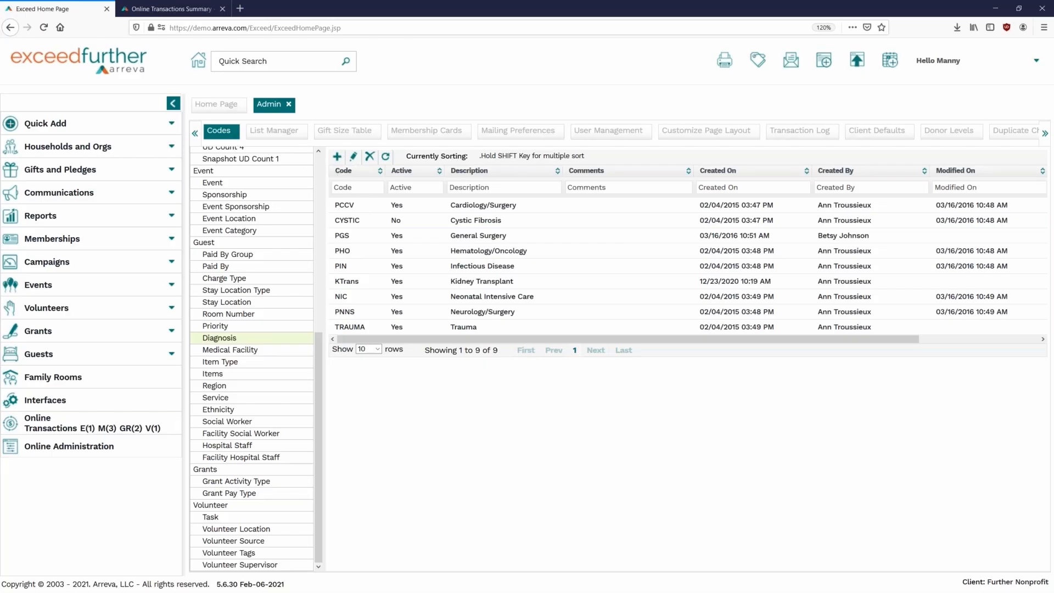
pyautogui.click(470, 205)
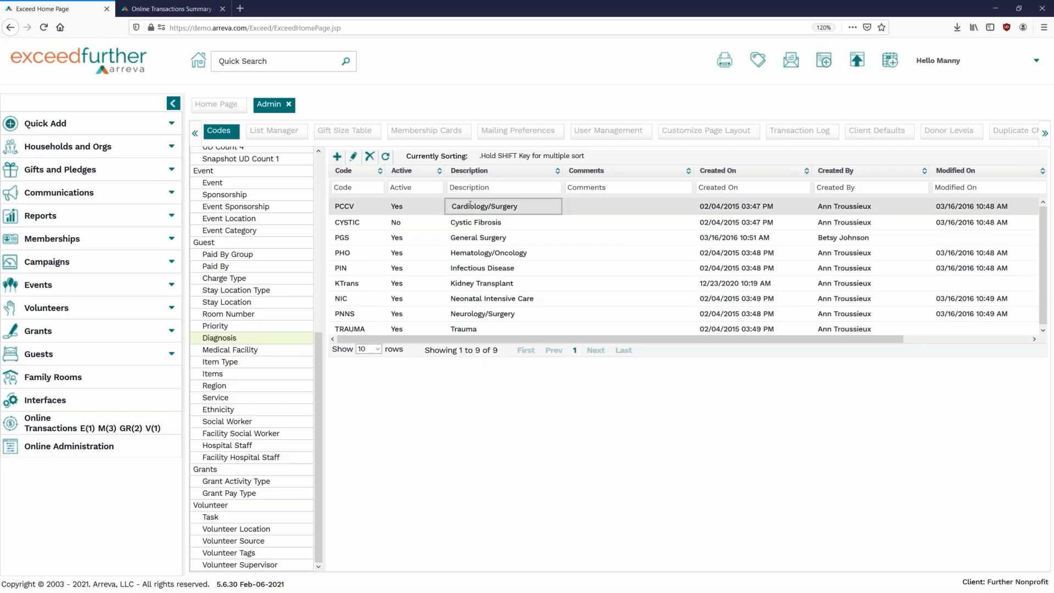
pyautogui.click(614, 473)
pyautogui.scroll(6, 244, 303)
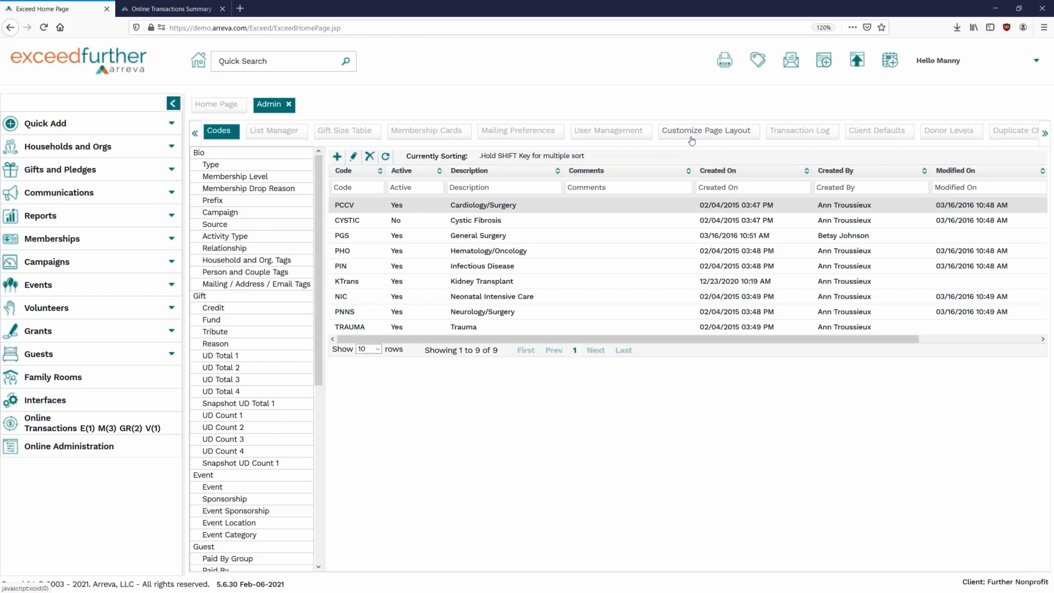
# - Load the Guest Patients layout in Customize Page Layout and glance at the Contagious Disease field details
pyautogui.click(690, 139)
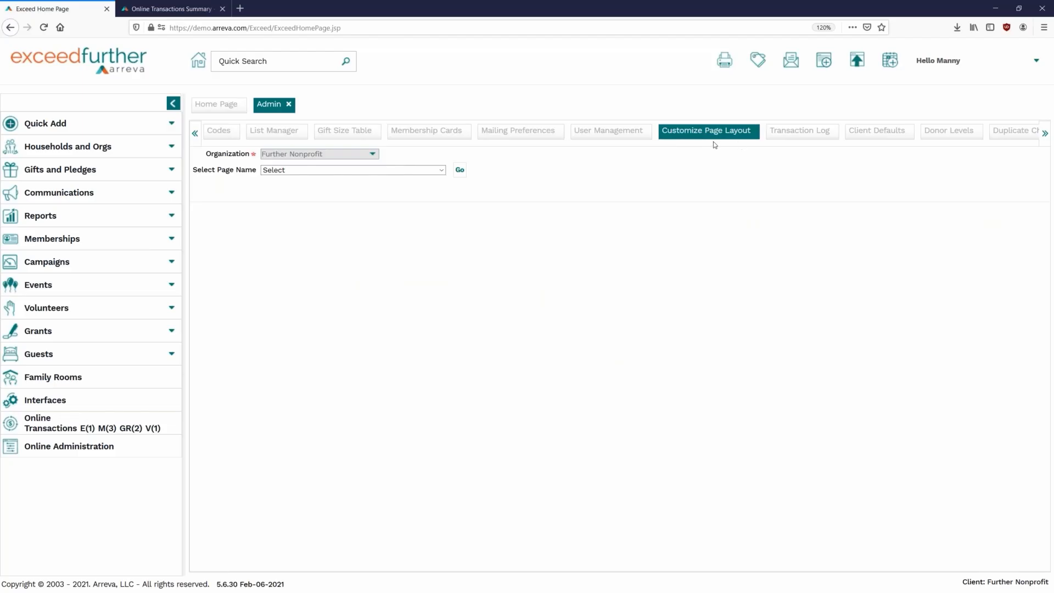
pyautogui.click(430, 170)
pyautogui.moveTo(442, 192); pyautogui.dragTo(442, 308)
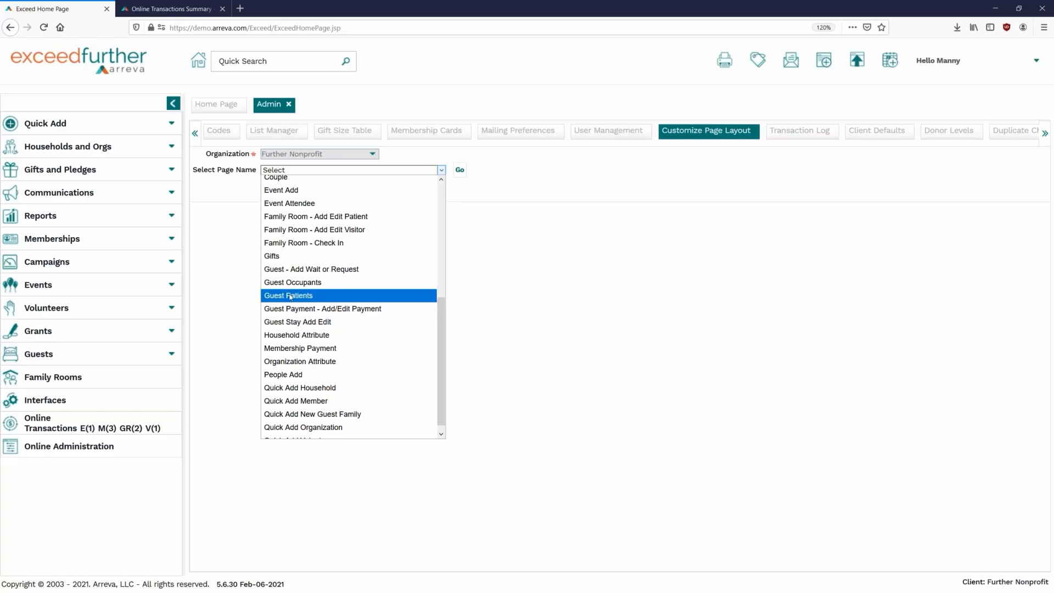
pyautogui.click(290, 297)
pyautogui.click(458, 171)
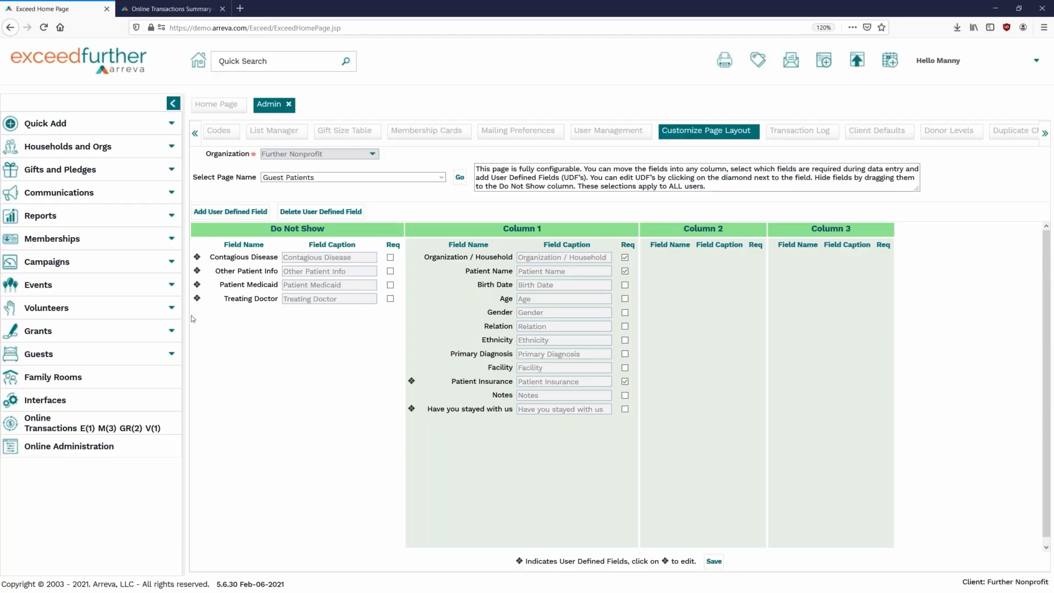
pyautogui.click(197, 257)
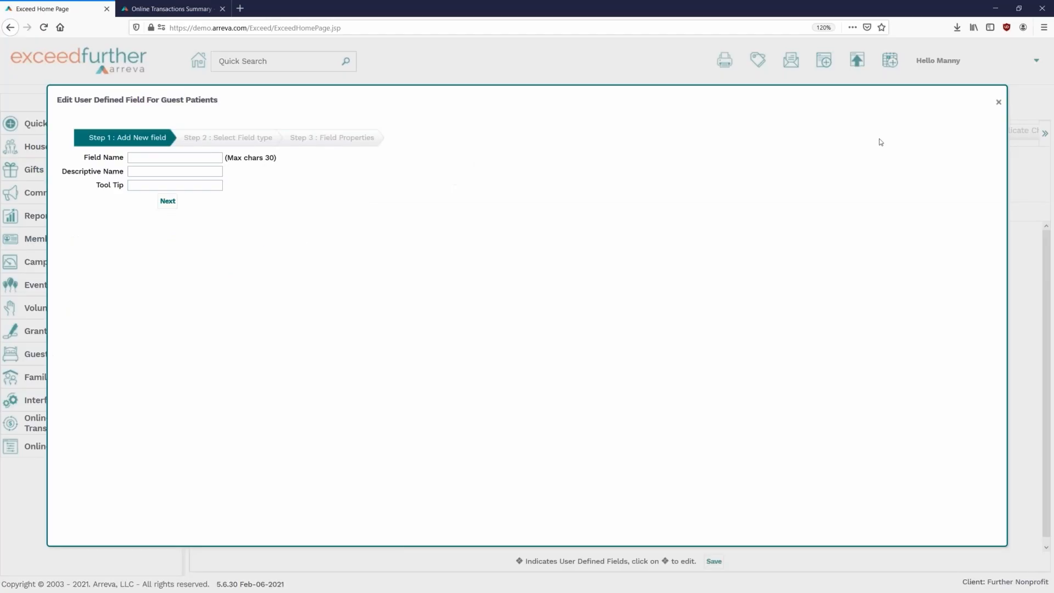
pyautogui.click(997, 102)
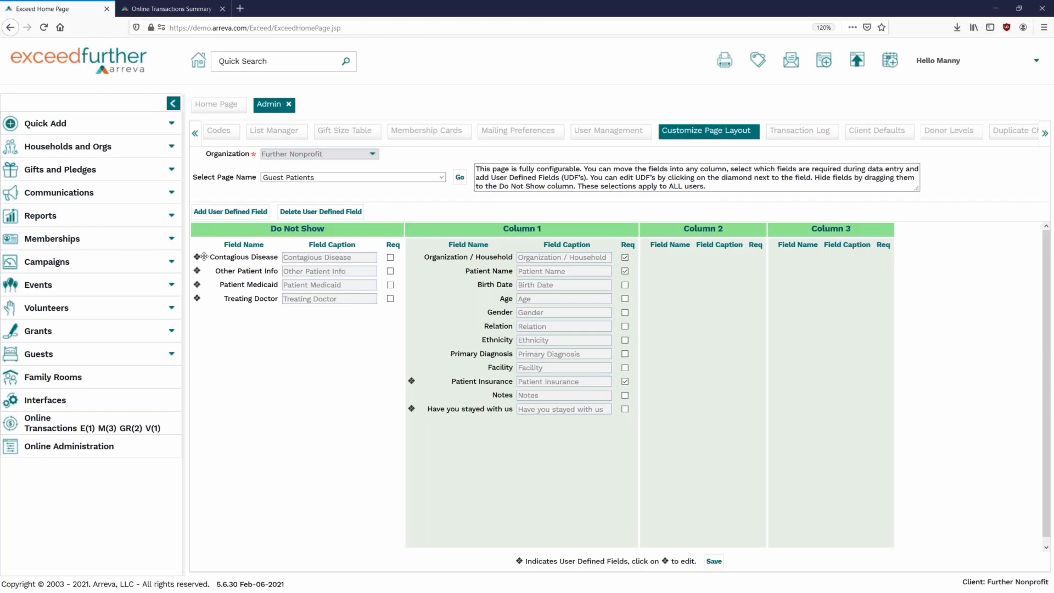
# - Move Contagious Disease from Do Not Show into Column 1, then close the Admin tab
pyautogui.moveTo(198, 258); pyautogui.dragTo(496, 463)
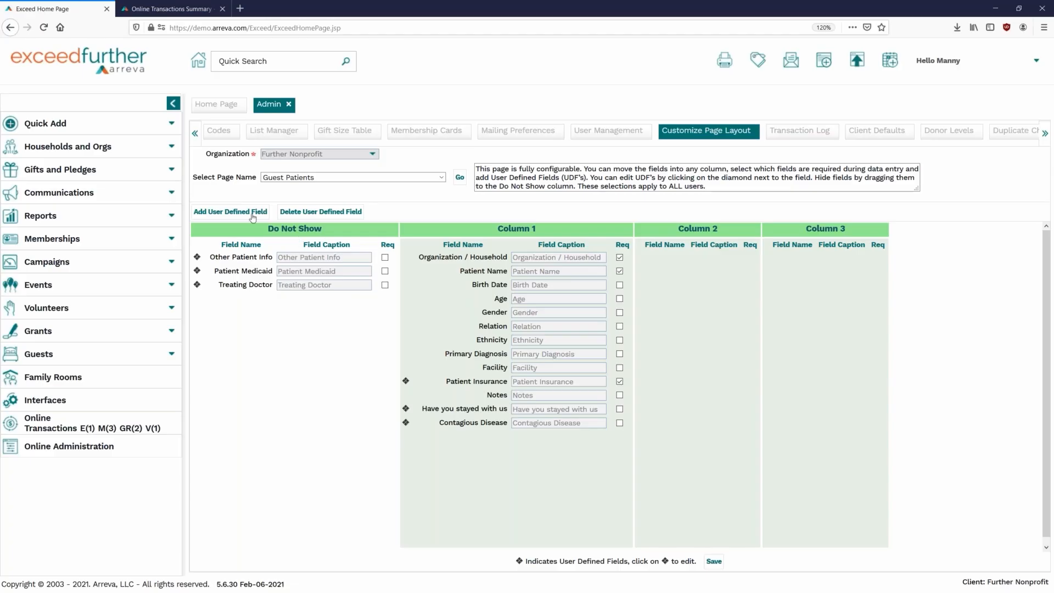
pyautogui.click(288, 105)
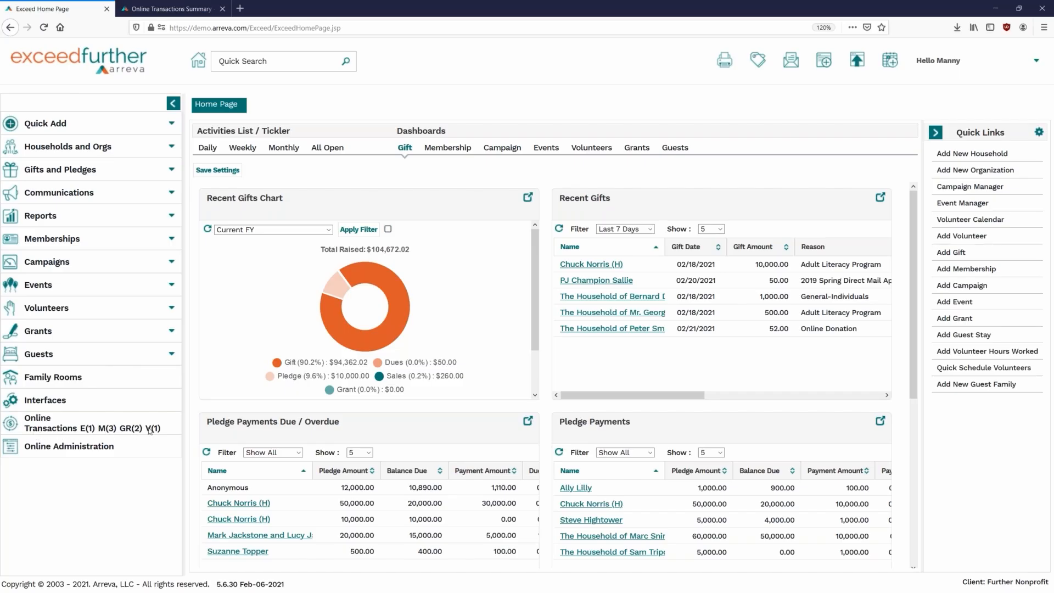
# - Expand and collapse the Guests sidebar section, then go to Online Administration
pyautogui.click(66, 355)
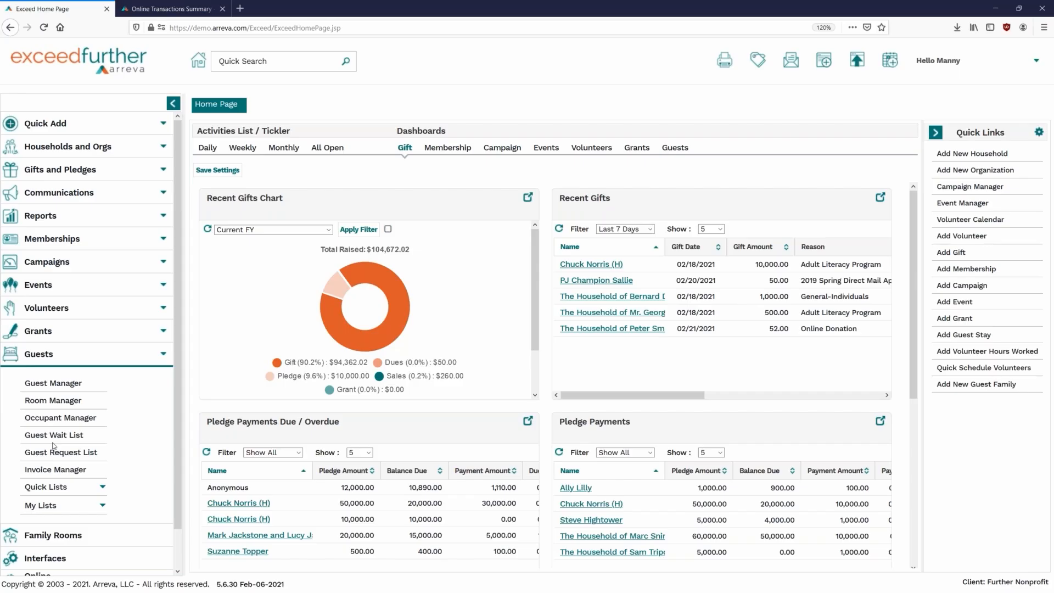
pyautogui.scroll(-2, 25, 503)
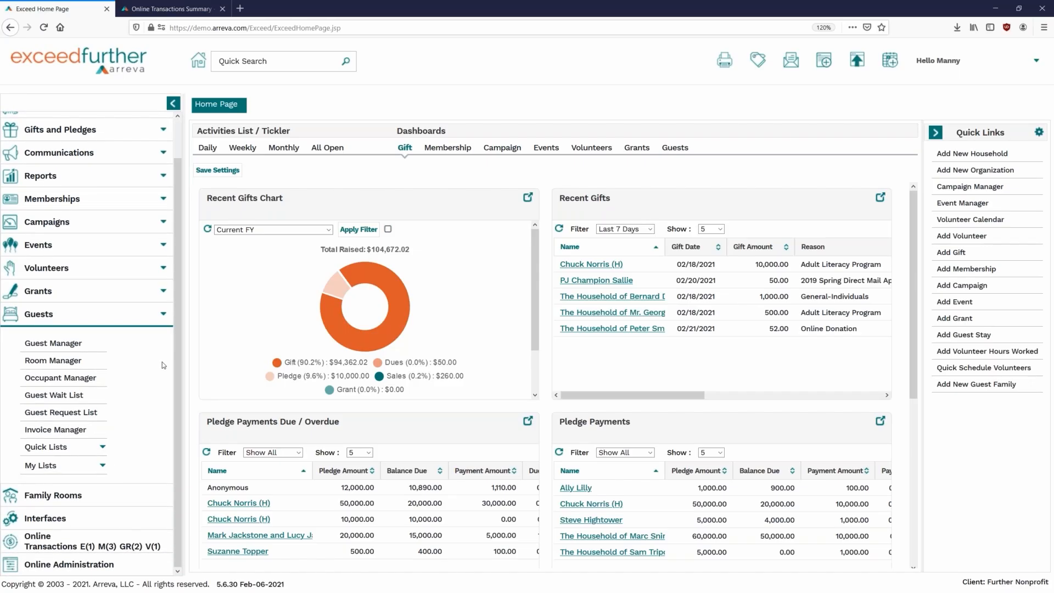
pyautogui.click(157, 321)
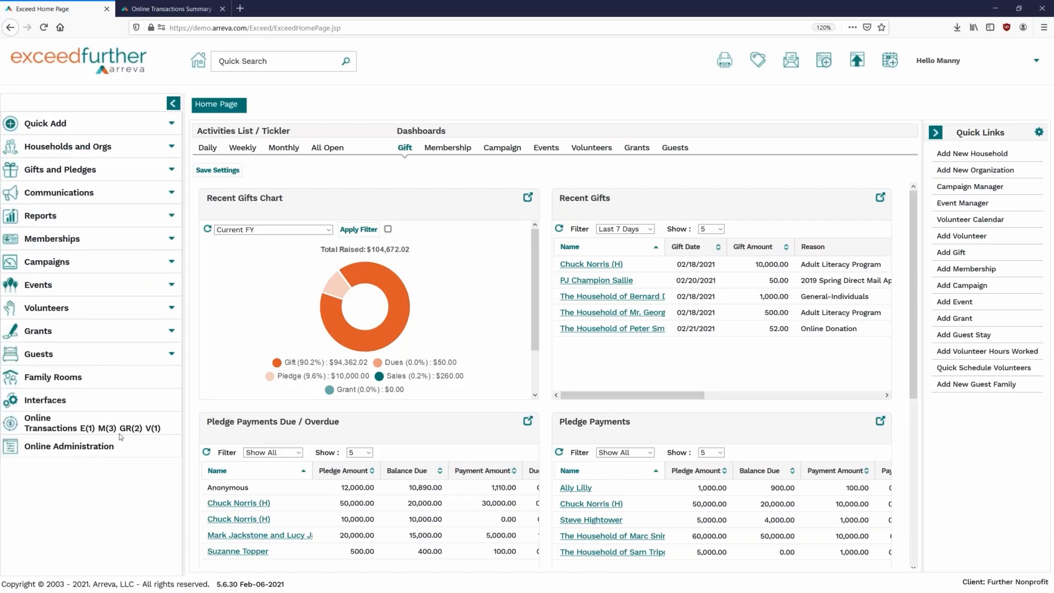
pyautogui.click(104, 446)
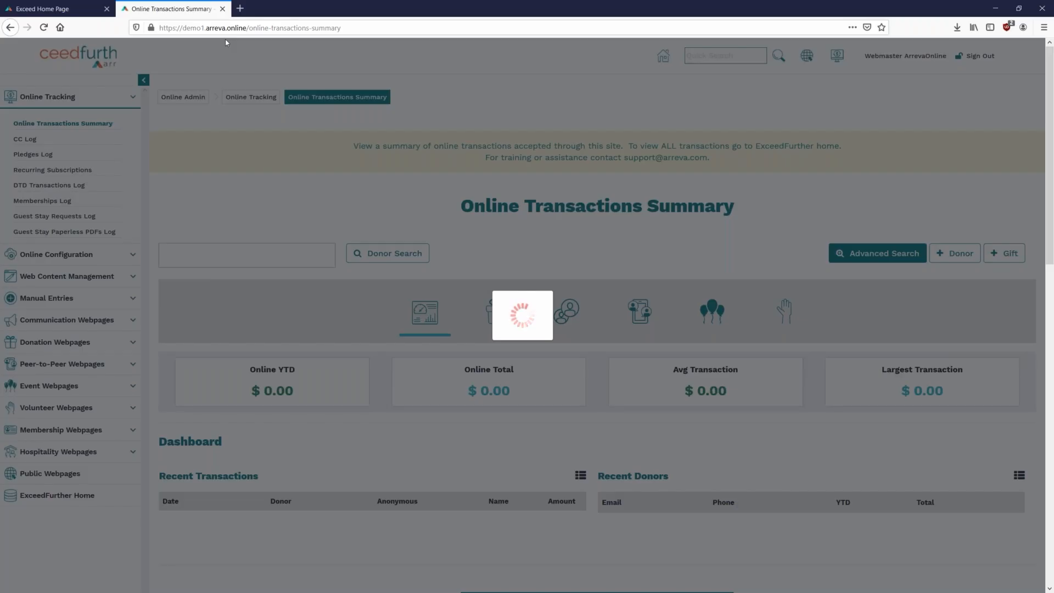
# - Expand Hospitality Webpages in the left menu and load the Guest Stay Request Form page
pyautogui.scroll(-3, 100, 188)
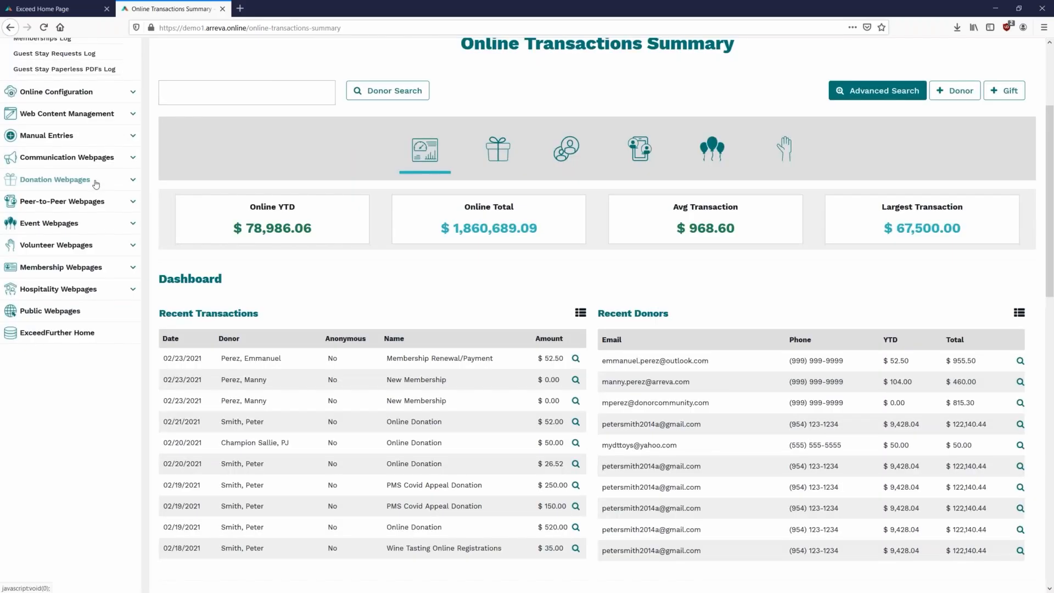
pyautogui.scroll(3, 99, 188)
pyautogui.click(112, 99)
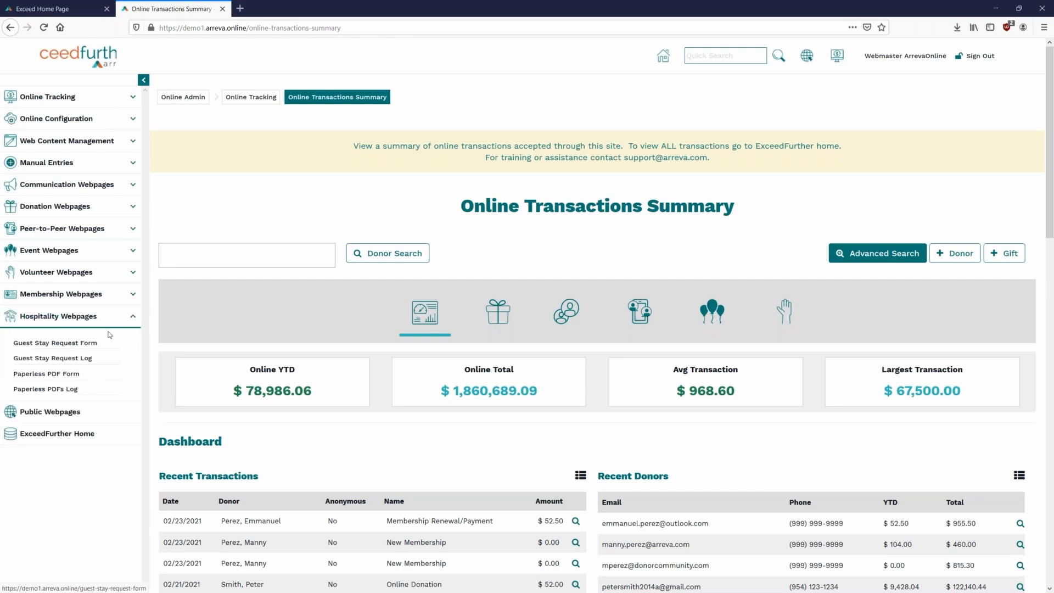
pyautogui.click(55, 343)
pyautogui.click(52, 343)
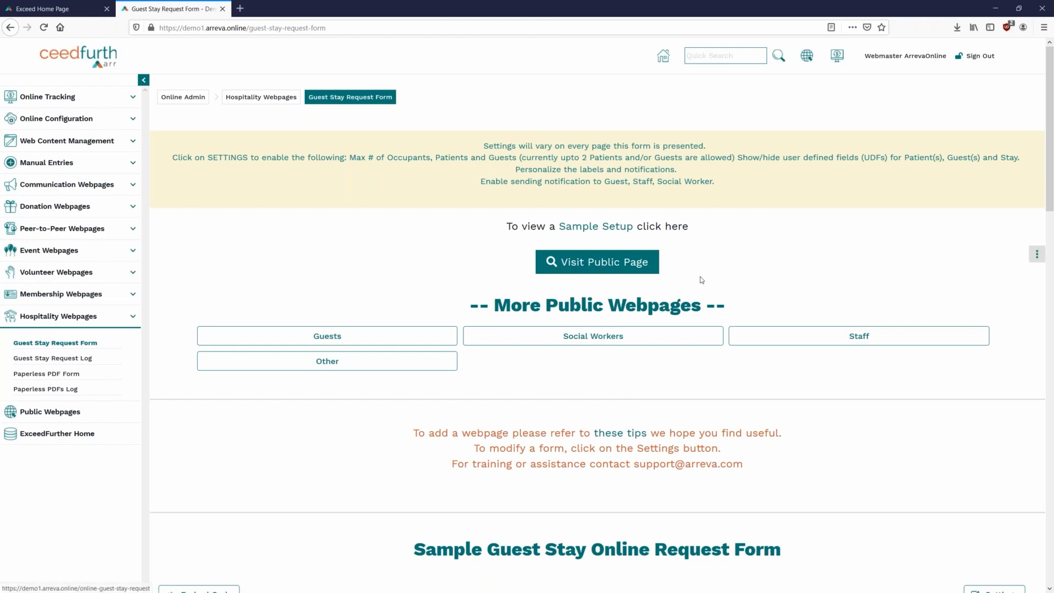
# - Open the public Guest Stay Online Request page in a new tab with the side panel hidden
pyautogui.click(595, 276)
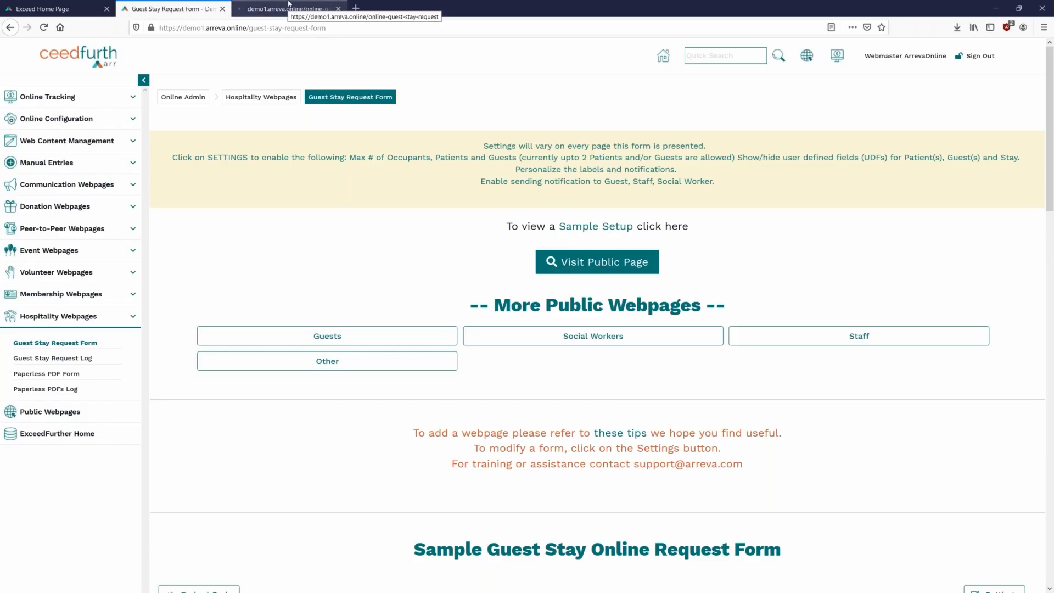
pyautogui.click(283, 9)
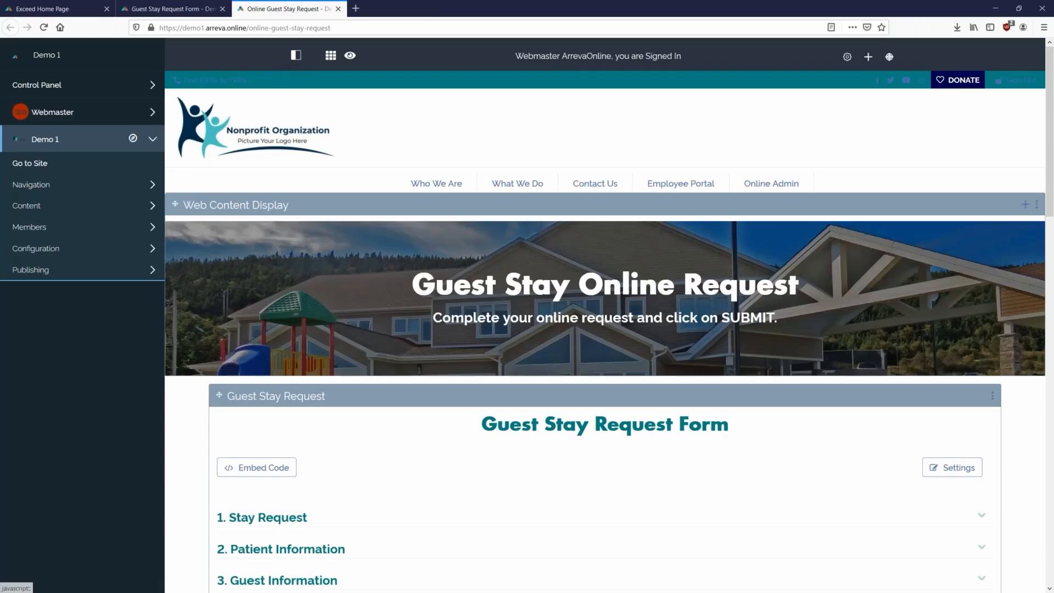
pyautogui.click(296, 55)
pyautogui.scroll(-2, 552, 264)
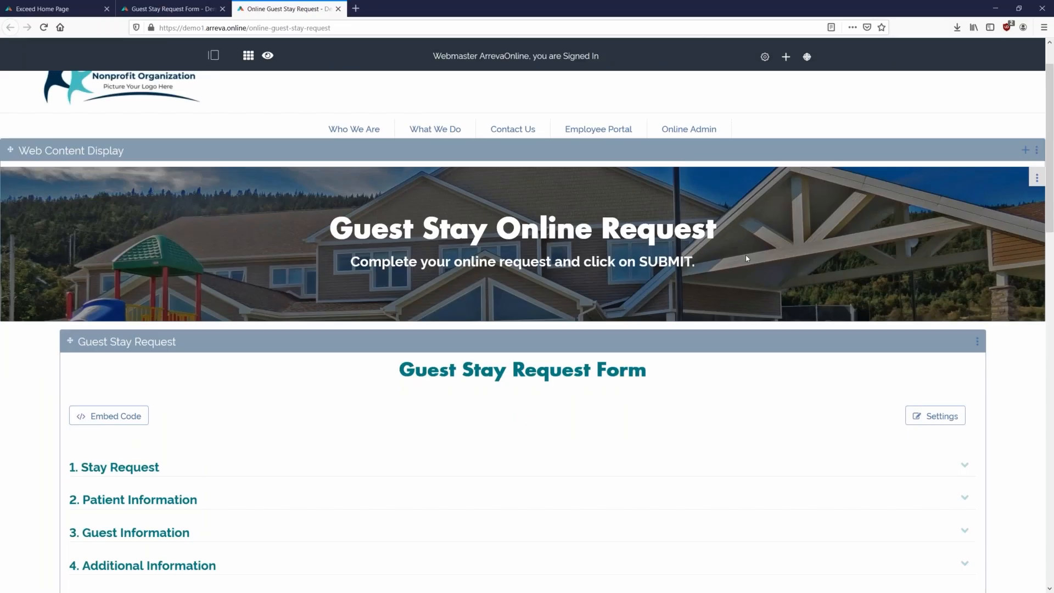
pyautogui.scroll(-2, 700, 384)
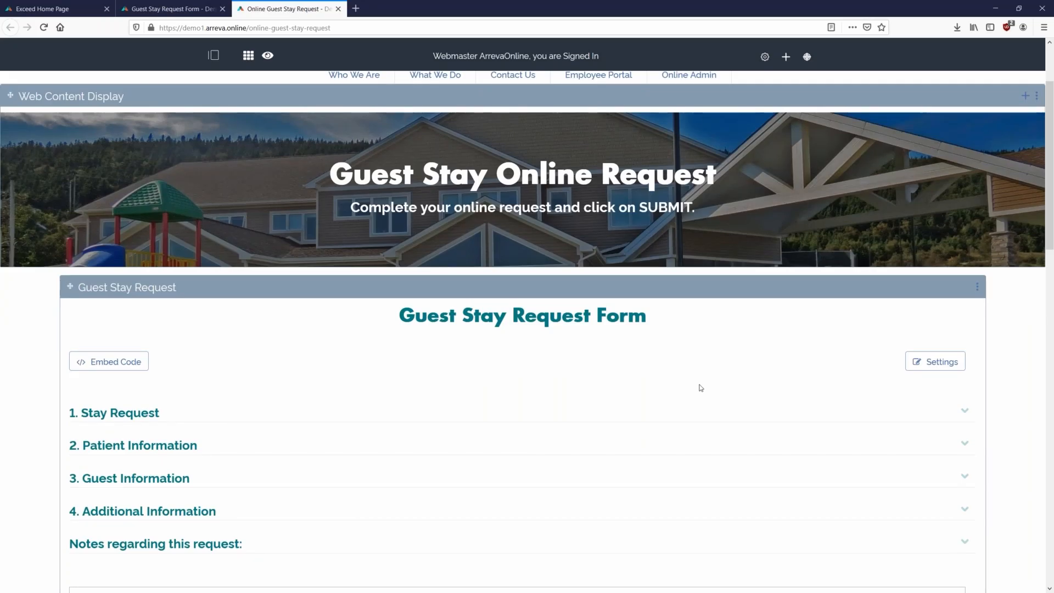
pyautogui.scroll(2, 736, 362)
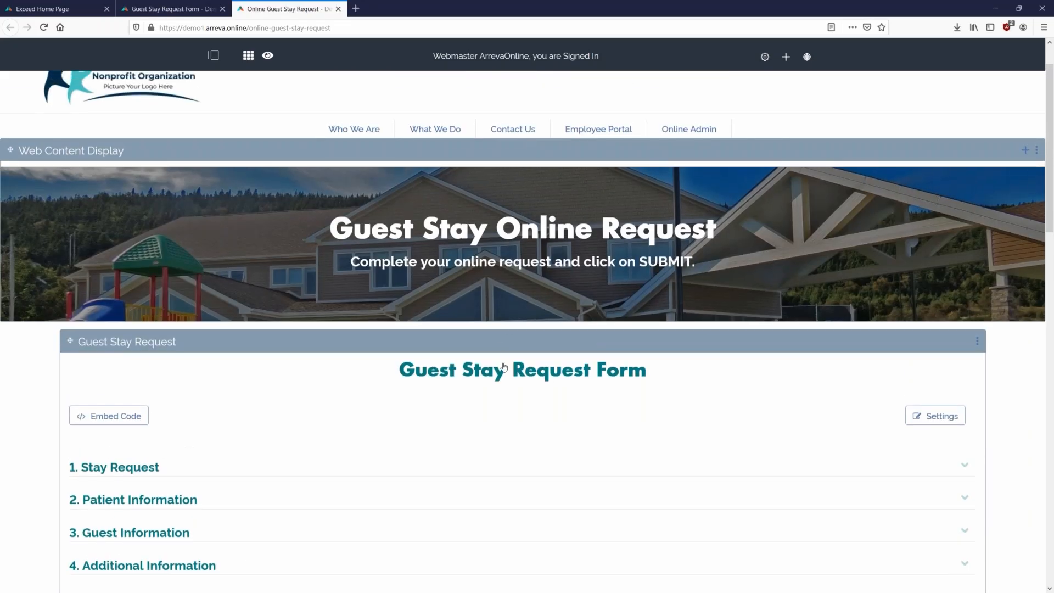
# - Select and deselect the banner text, then bring up the banner content's options menu
pyautogui.moveTo(273, 216); pyautogui.dragTo(773, 282)
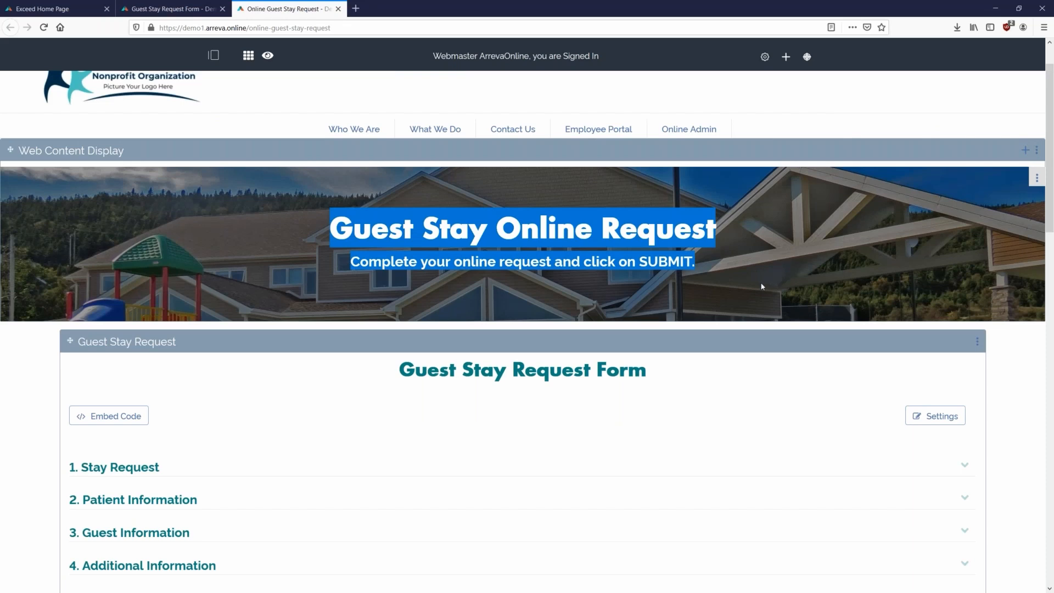
pyautogui.click(765, 284)
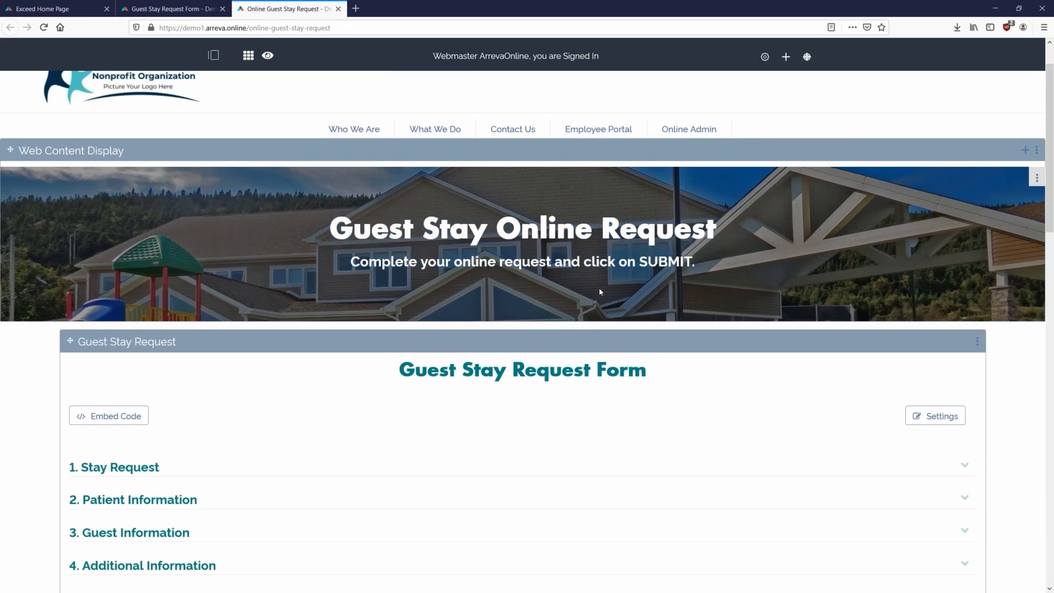
pyautogui.click(1037, 180)
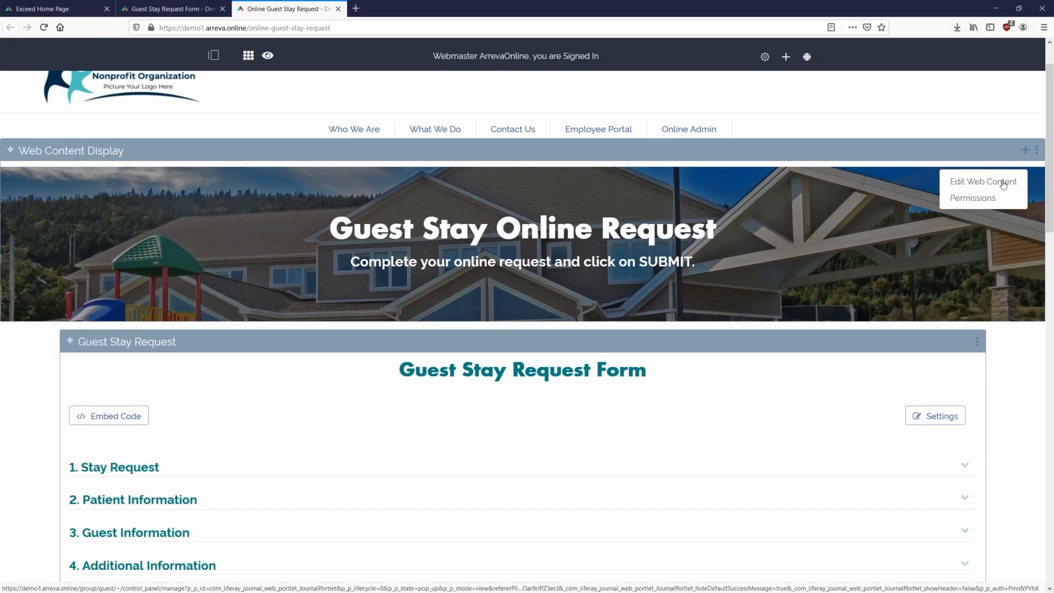
# - Open the banner's web content editor, cancel the image file picker, and close the editor unchanged
pyautogui.click(1009, 181)
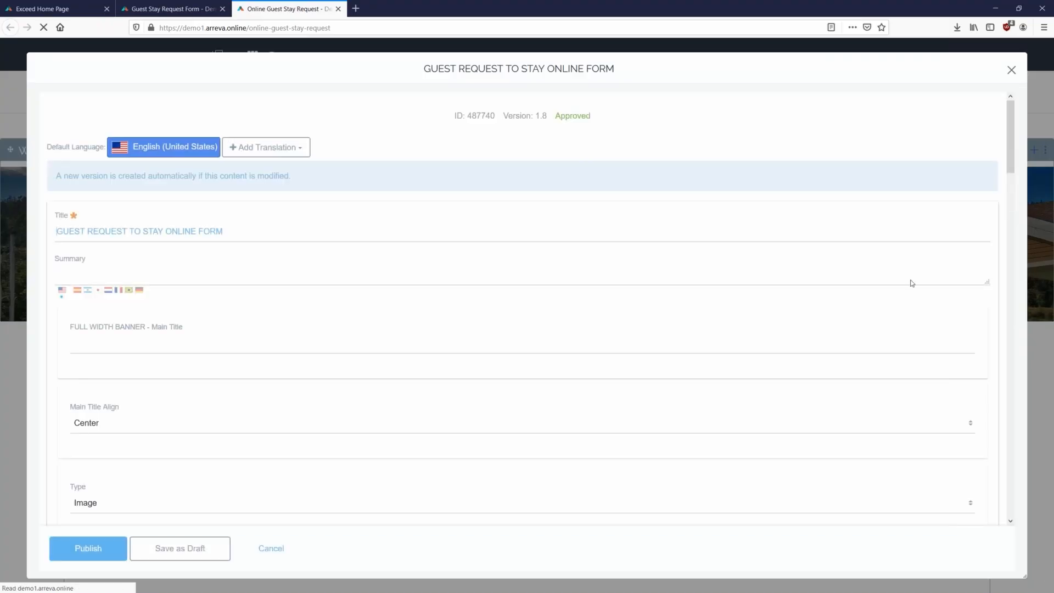
pyautogui.scroll(-1, 403, 207)
pyautogui.scroll(-3, 393, 221)
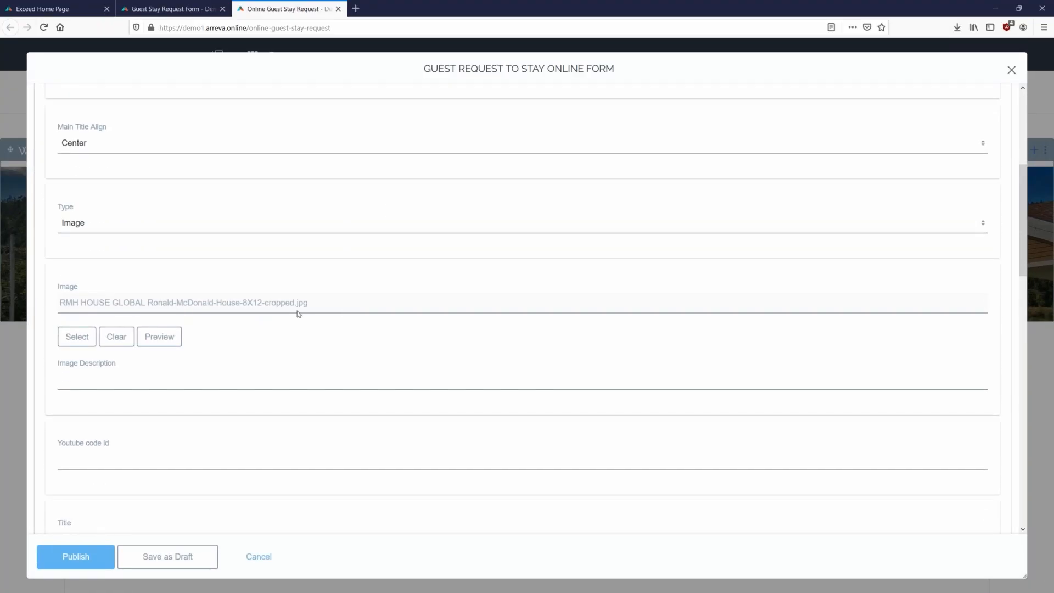
pyautogui.click(68, 343)
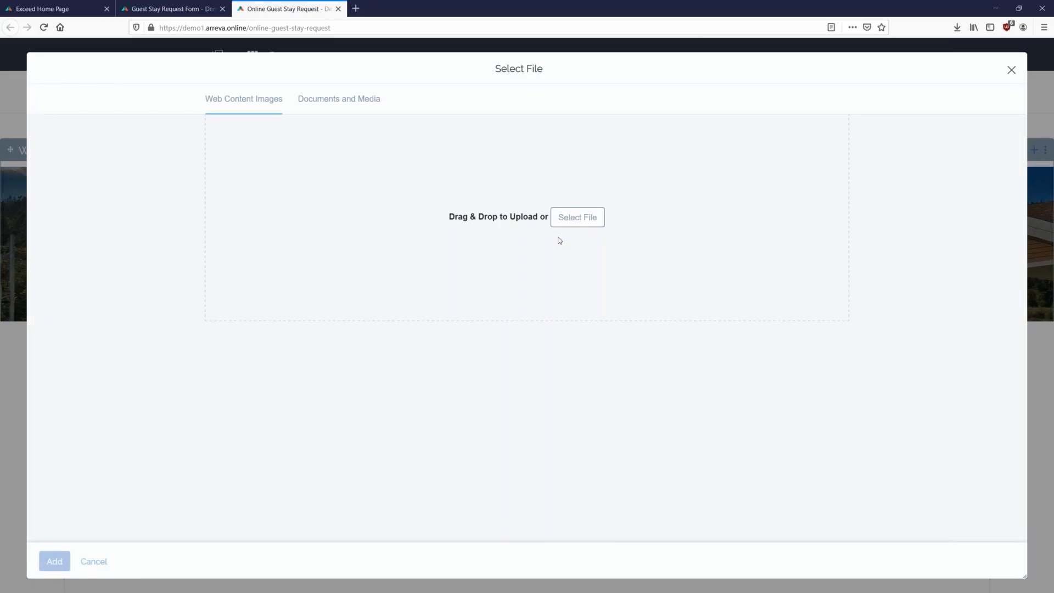
pyautogui.click(1011, 70)
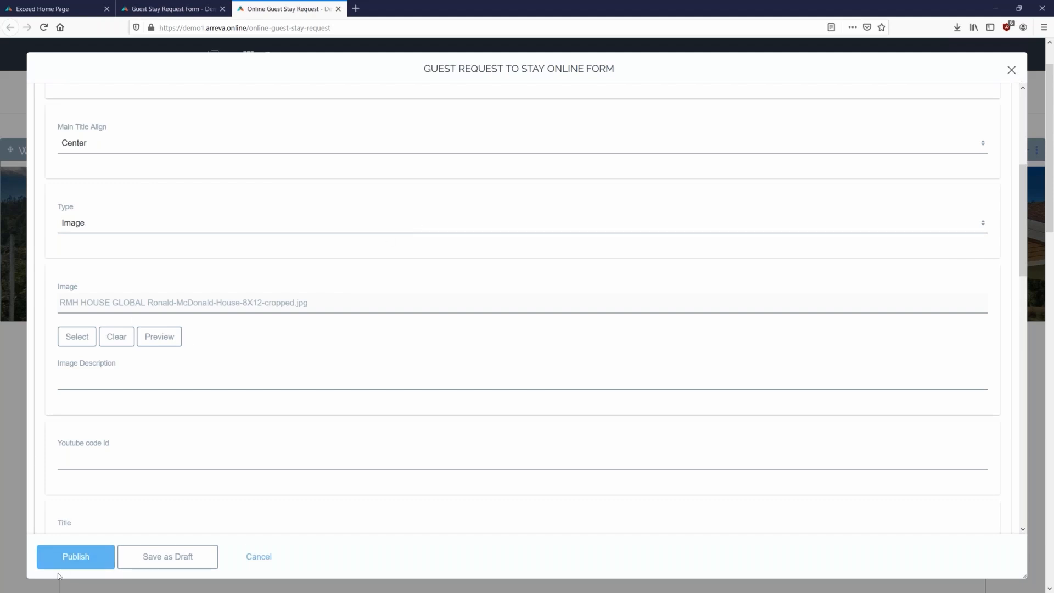
pyautogui.click(1012, 70)
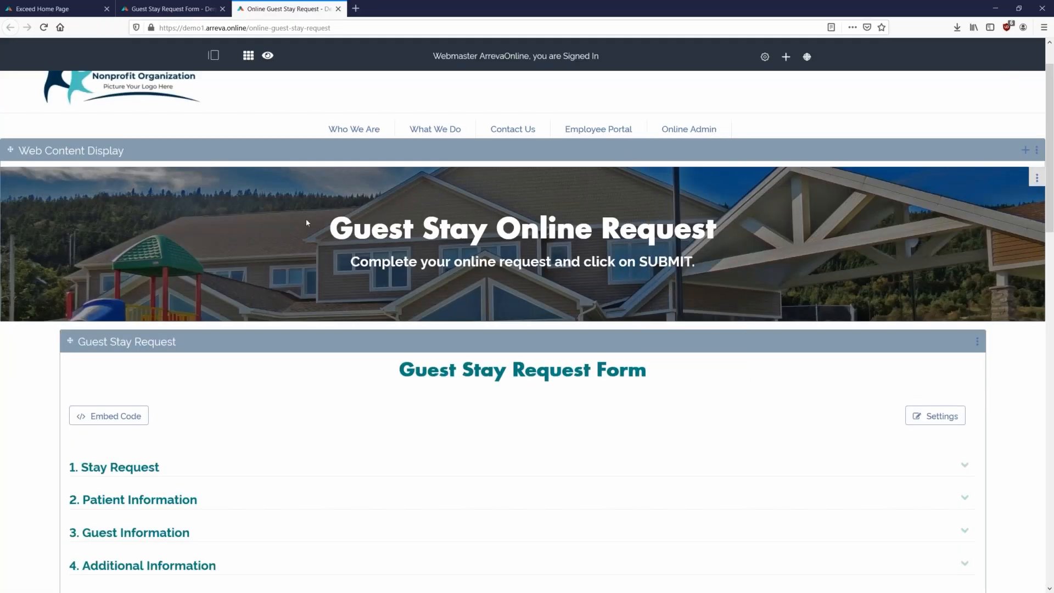
# - Expand and collapse the Stay Request, Patient Information and Guest Information sections on the public form
pyautogui.moveTo(300, 198); pyautogui.dragTo(628, 262)
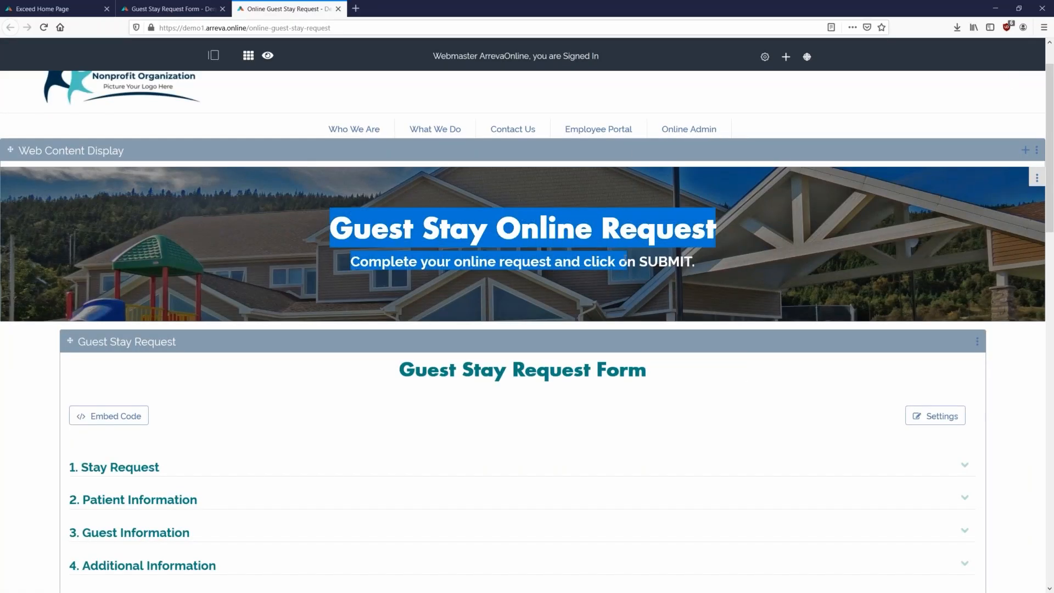
pyautogui.click(747, 249)
pyautogui.scroll(-2, 763, 230)
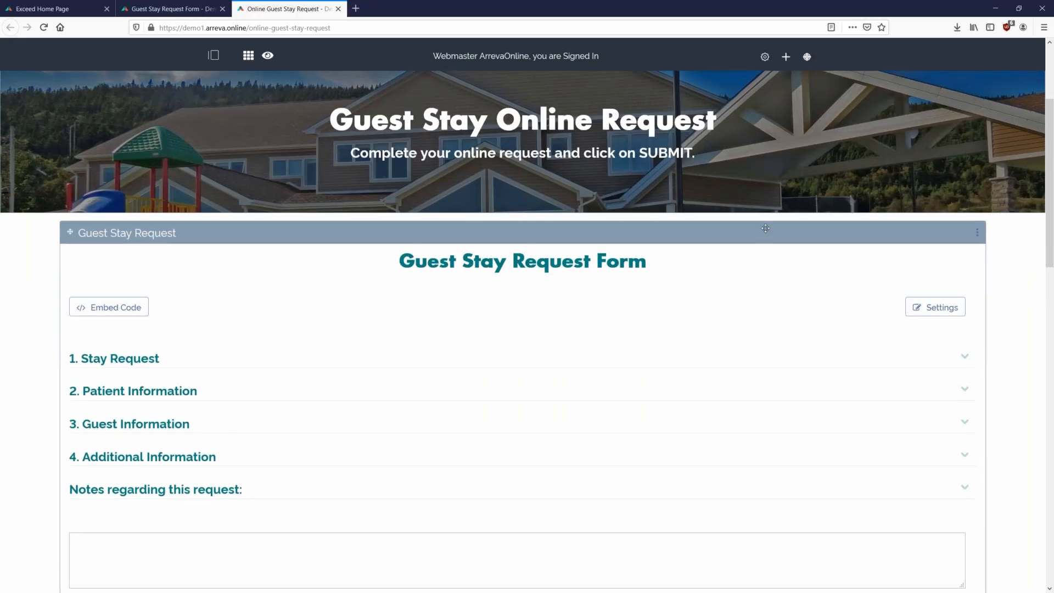
pyautogui.scroll(-1, 766, 228)
pyautogui.scroll(-1, 626, 282)
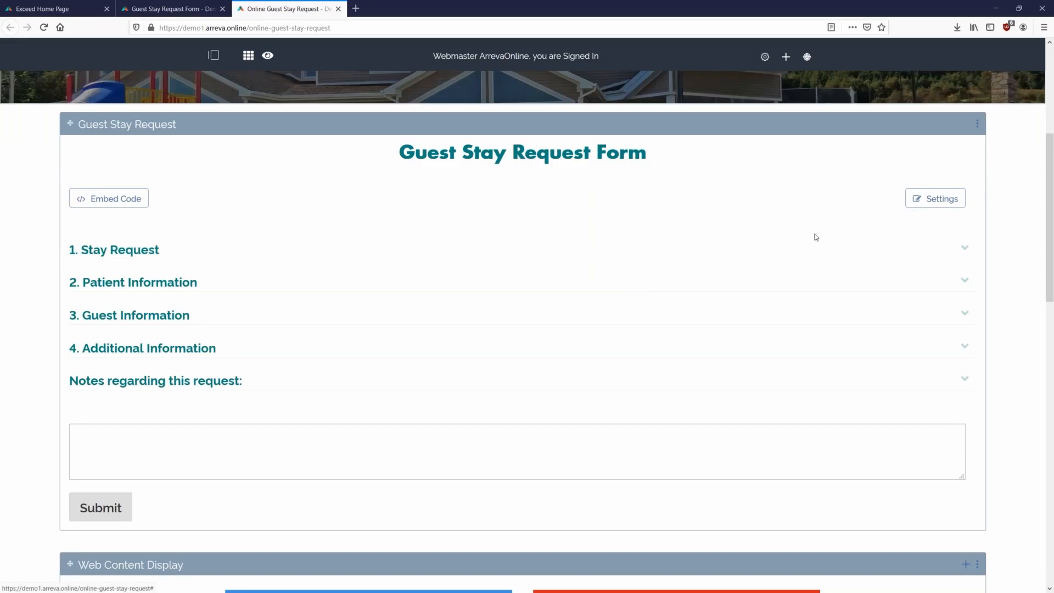
pyautogui.click(305, 250)
pyautogui.click(306, 251)
pyautogui.click(261, 287)
pyautogui.click(261, 287)
pyautogui.click(262, 319)
pyautogui.click(255, 321)
pyautogui.click(256, 321)
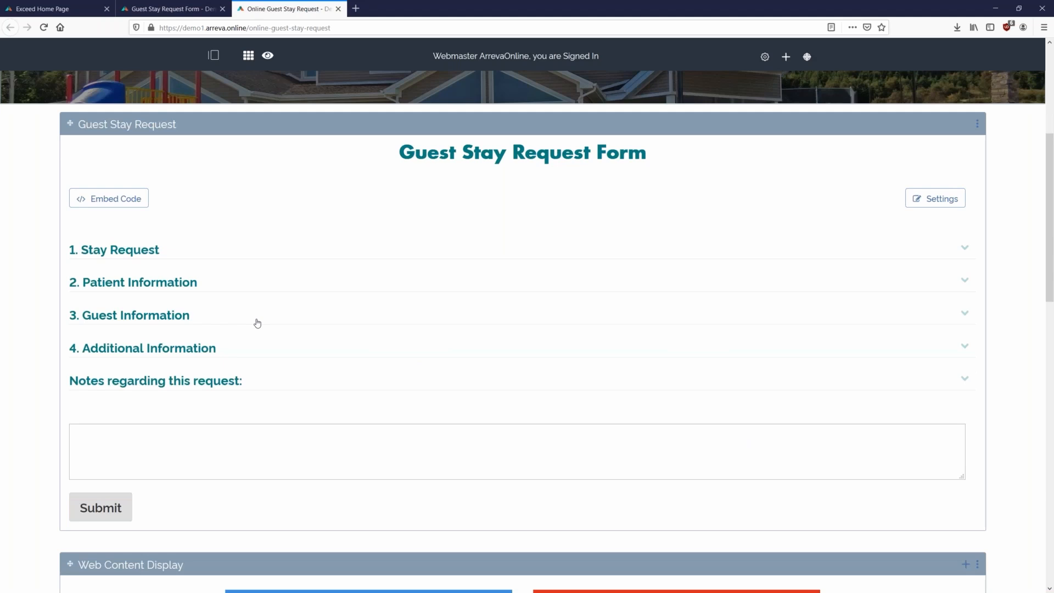
# - Review the Stay Request and Patient Information sections once more, then open the form's Settings
pyautogui.click(109, 255)
pyautogui.click(88, 400)
pyautogui.scroll(-3, 17, 396)
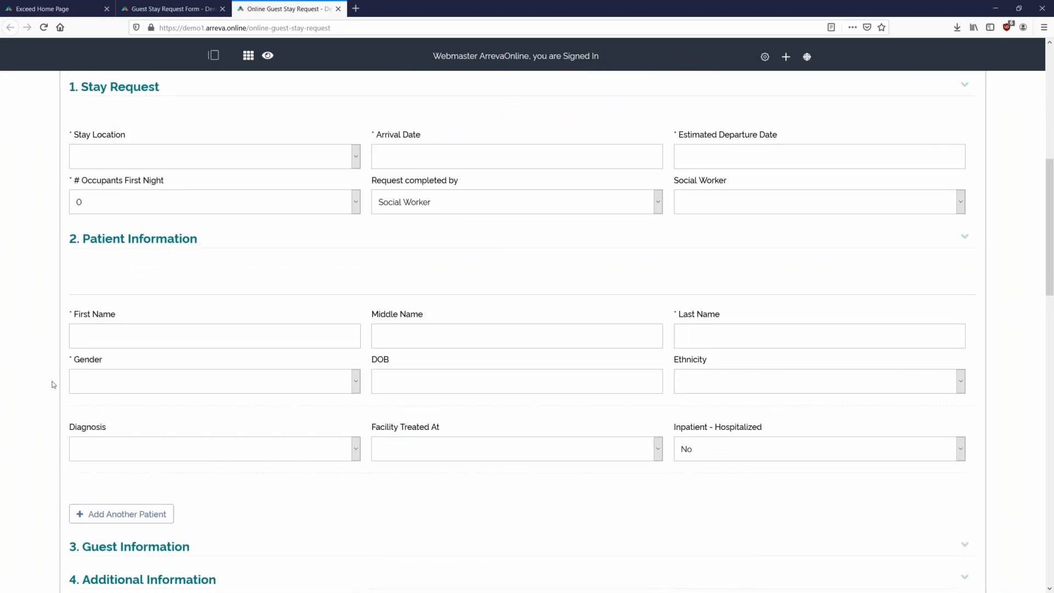
pyautogui.scroll(-1, 60, 395)
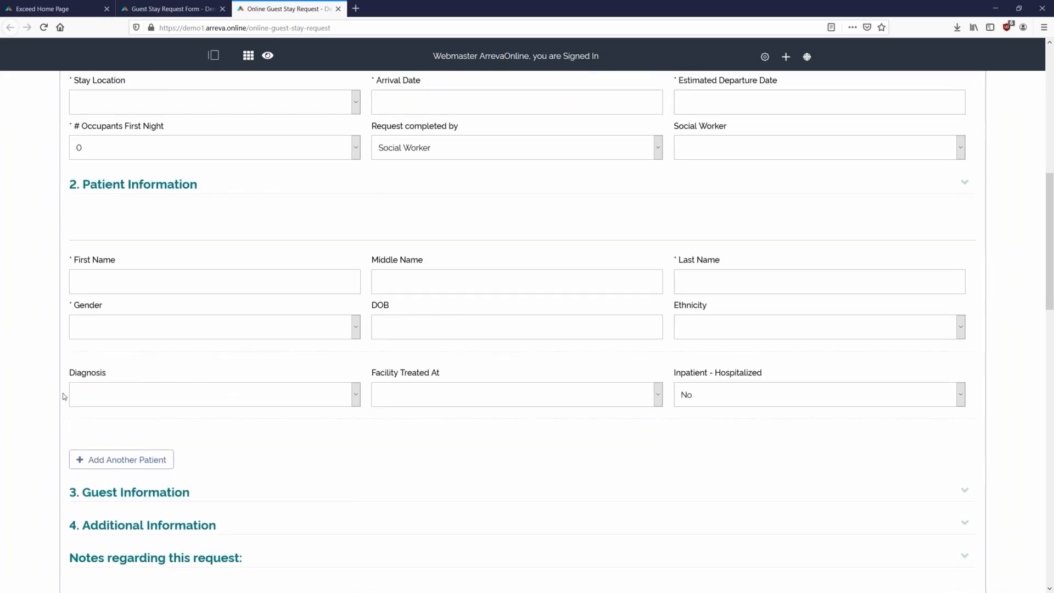
pyautogui.scroll(5, 63, 395)
pyautogui.click(118, 251)
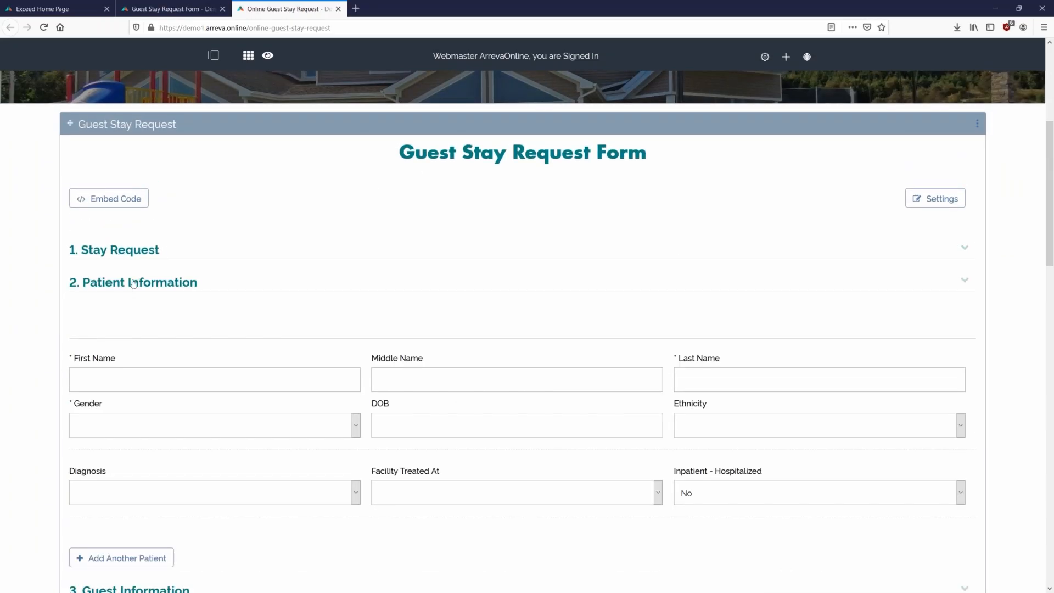
pyautogui.click(133, 282)
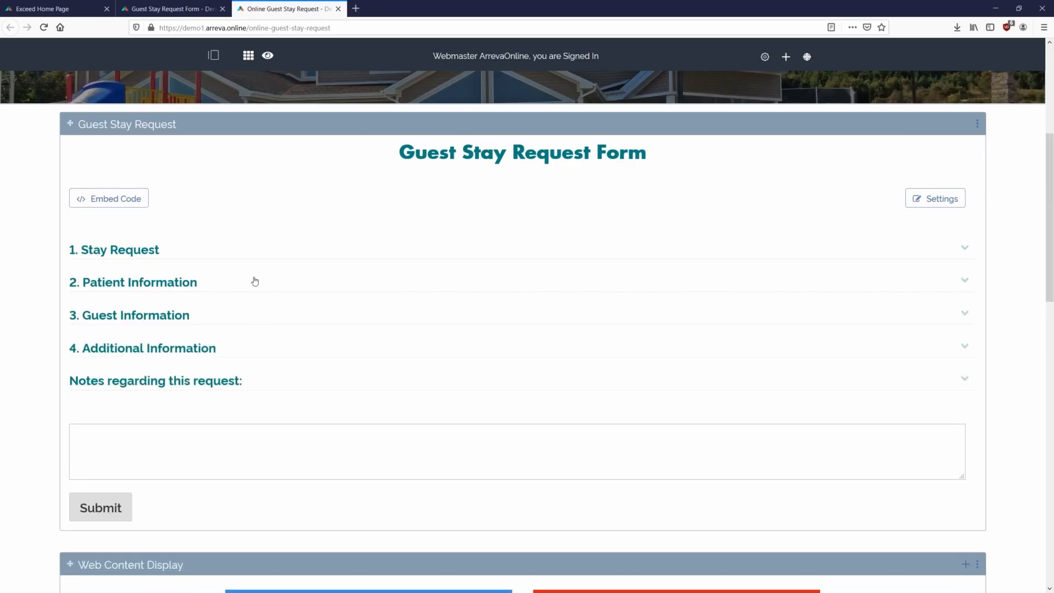
pyautogui.click(937, 201)
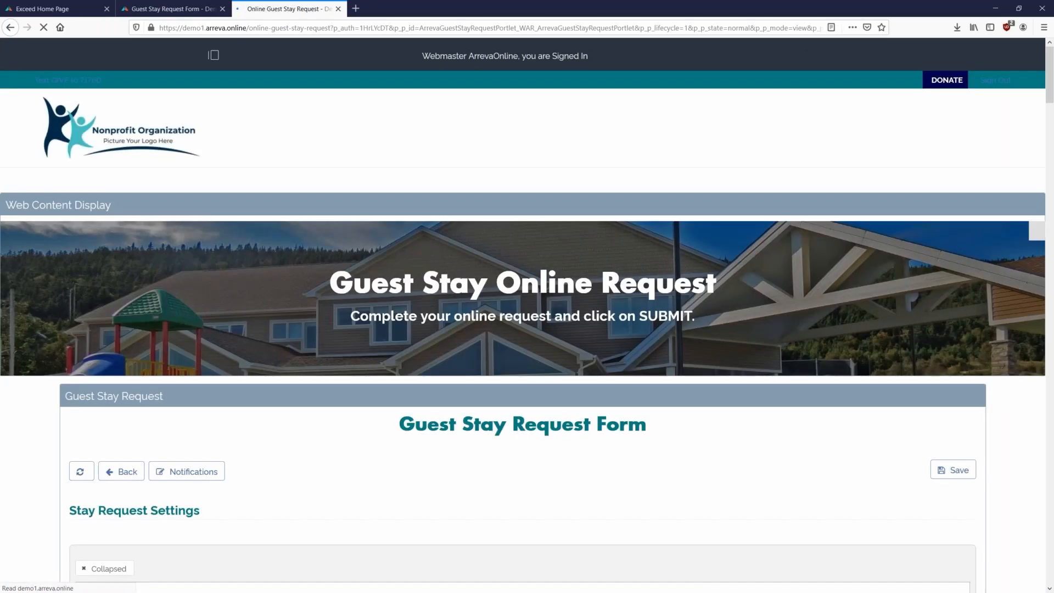
# - Write 'Social Worker Only' in the Stay Request Settings text, replacing the draft 'Extra Info'
pyautogui.scroll(-5, 475, 284)
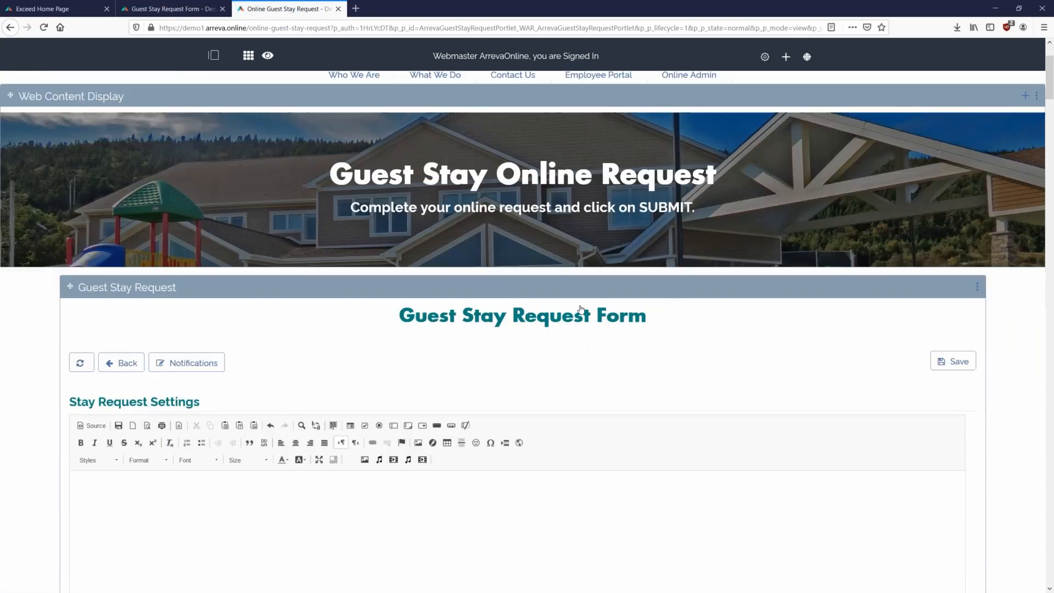
pyautogui.scroll(-1, 600, 284)
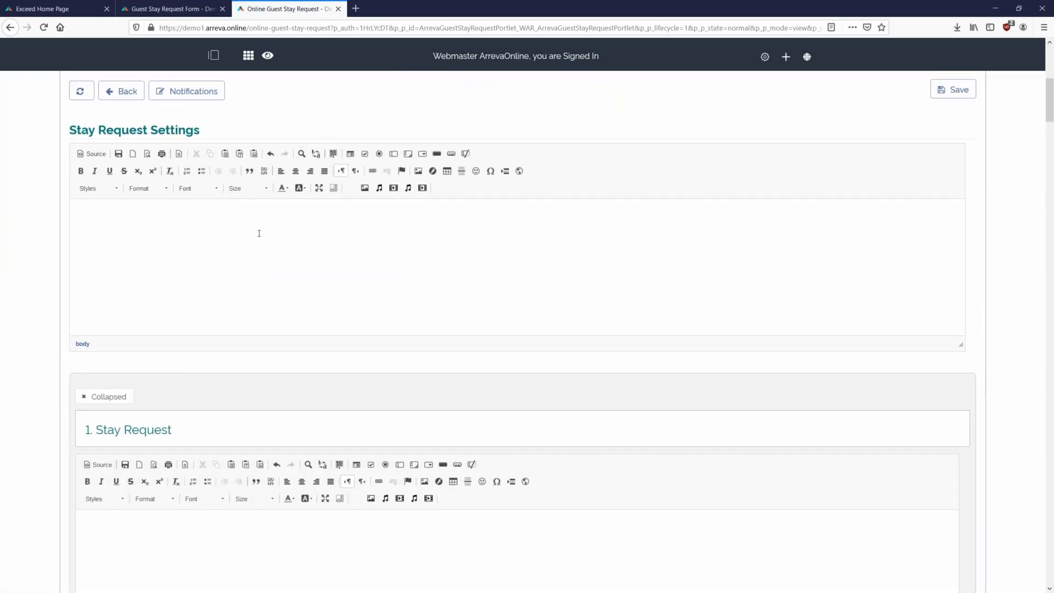
pyautogui.click(271, 284)
pyautogui.write('Extra Ing')
pyautogui.write('o')
pyautogui.press('BackSpace')
pyautogui.press('BackSpace')
pyautogui.write('fo')
pyautogui.moveTo(151, 226); pyautogui.dragTo(4, 213)
pyautogui.write('Social Wroker')
pyautogui.press('BackSpace')
pyautogui.press('BackSpace')
pyautogui.press('BackSpace')
pyautogui.press('BackSpace')
pyautogui.press('BackSpace')
pyautogui.press('BackSpace')
pyautogui.write('orker Only')
# - Centre the 'Social Worker Only' note and format it at size 26 in Fire Brick red
pyautogui.hotkey('ctrl', 'a')
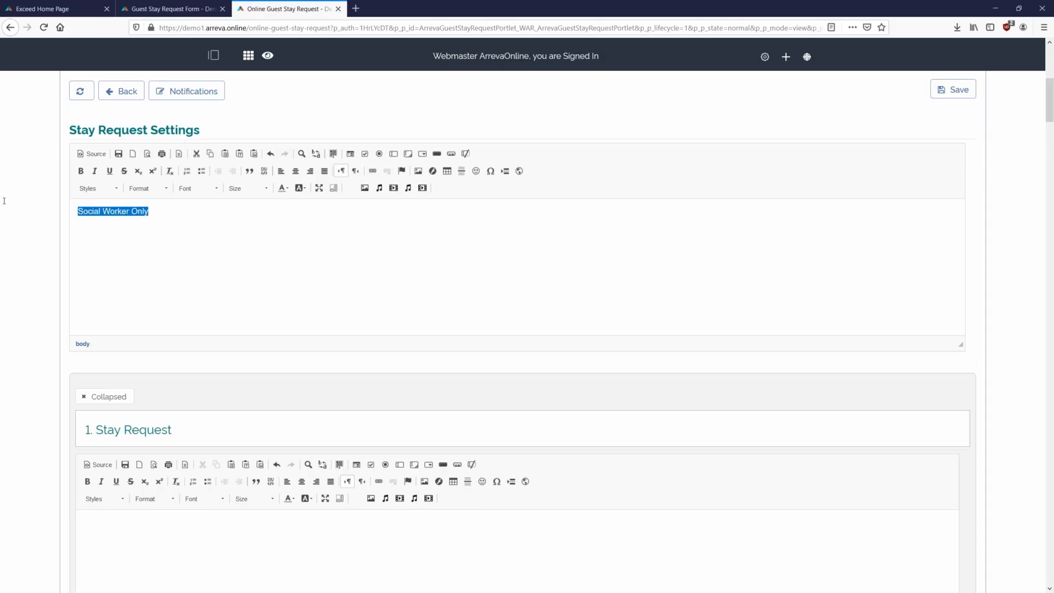
pyautogui.click(296, 171)
pyautogui.moveTo(706, 216); pyautogui.dragTo(366, 212)
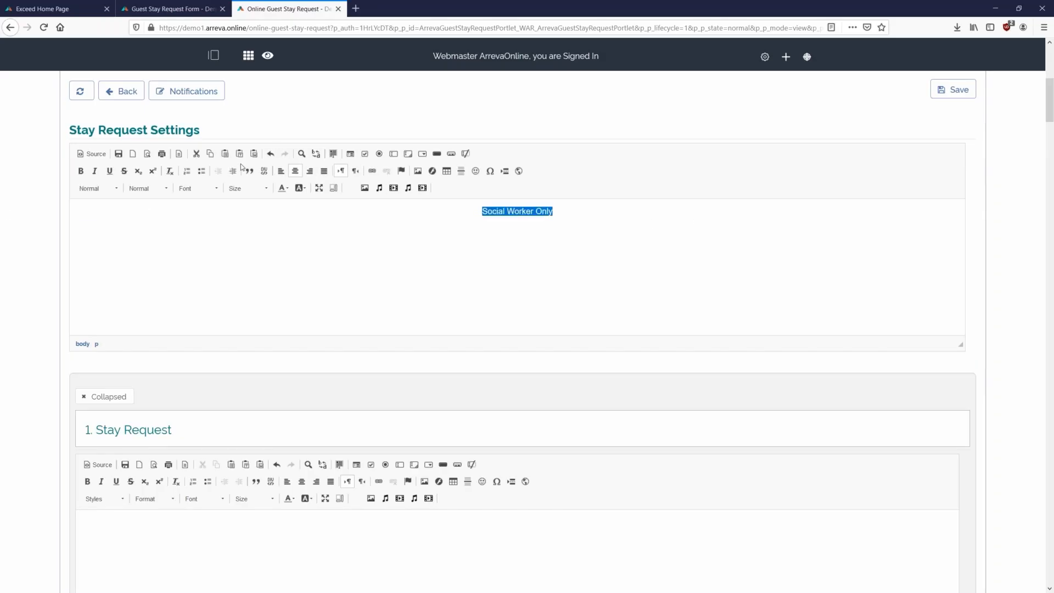
pyautogui.click(246, 187)
pyautogui.scroll(-3, 258, 272)
pyautogui.scroll(-1, 249, 274)
pyautogui.click(255, 254)
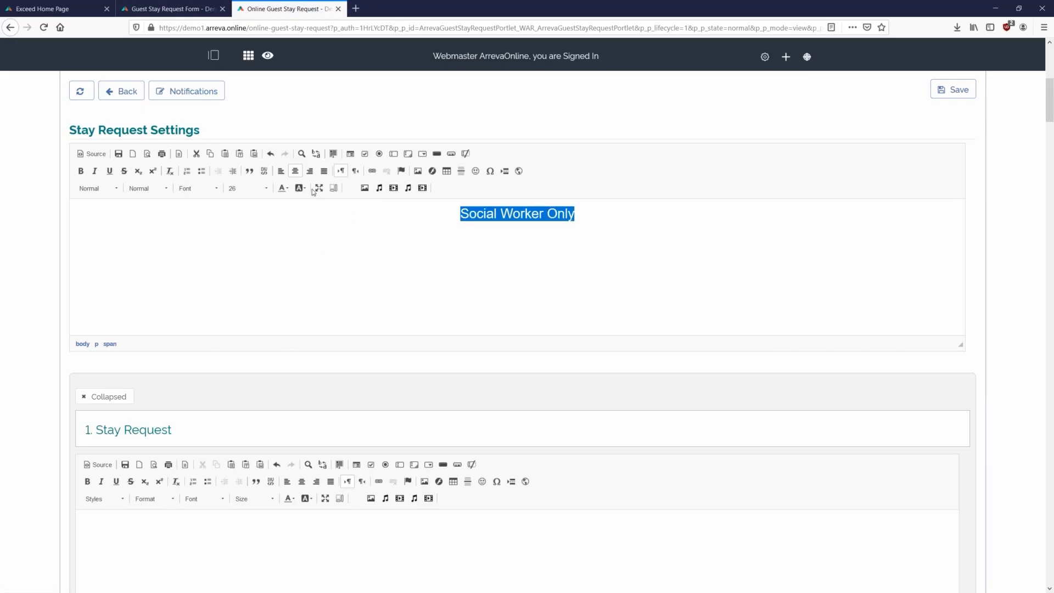
pyautogui.click(282, 187)
pyautogui.click(286, 242)
pyautogui.scroll(-1, 683, 279)
pyautogui.scroll(-3, 654, 291)
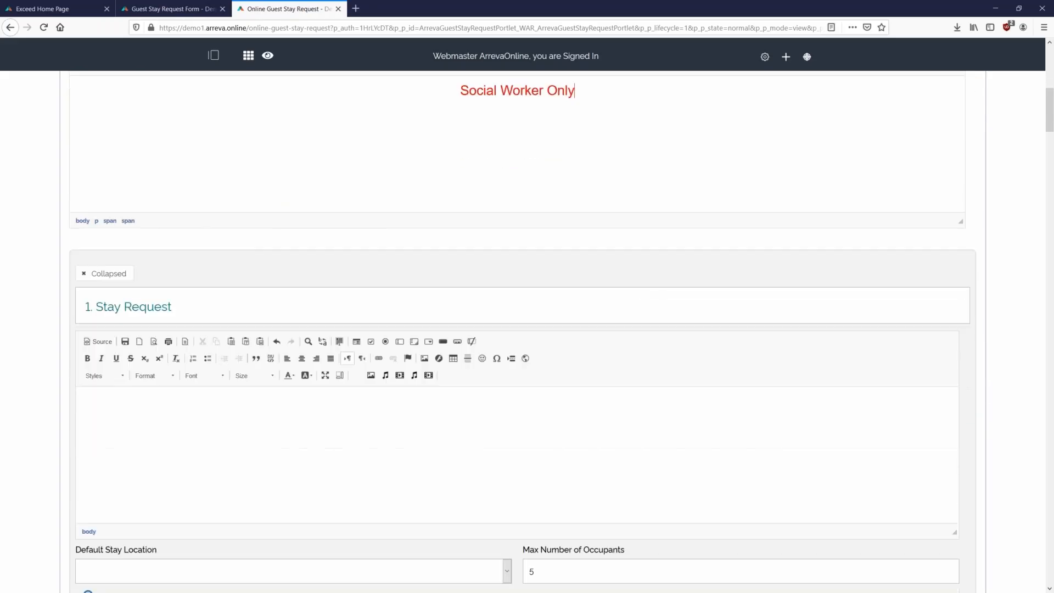
pyautogui.moveTo(254, 219); pyautogui.dragTo(77, 218)
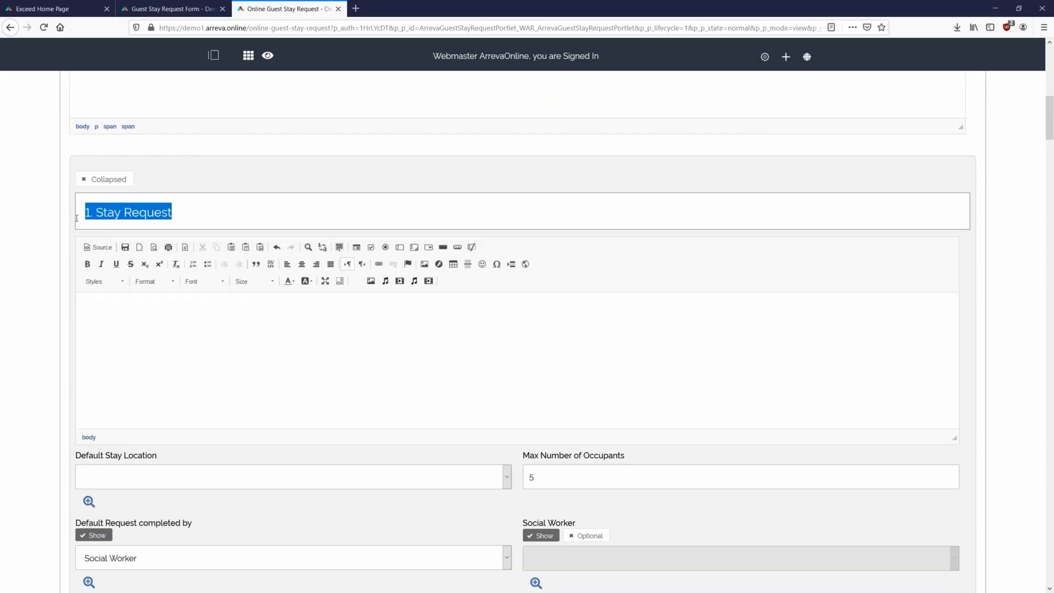
# - Switch the 1. Stay Request section from Collapsed to Expanded, then view the default stay locations list
pyautogui.click(95, 215)
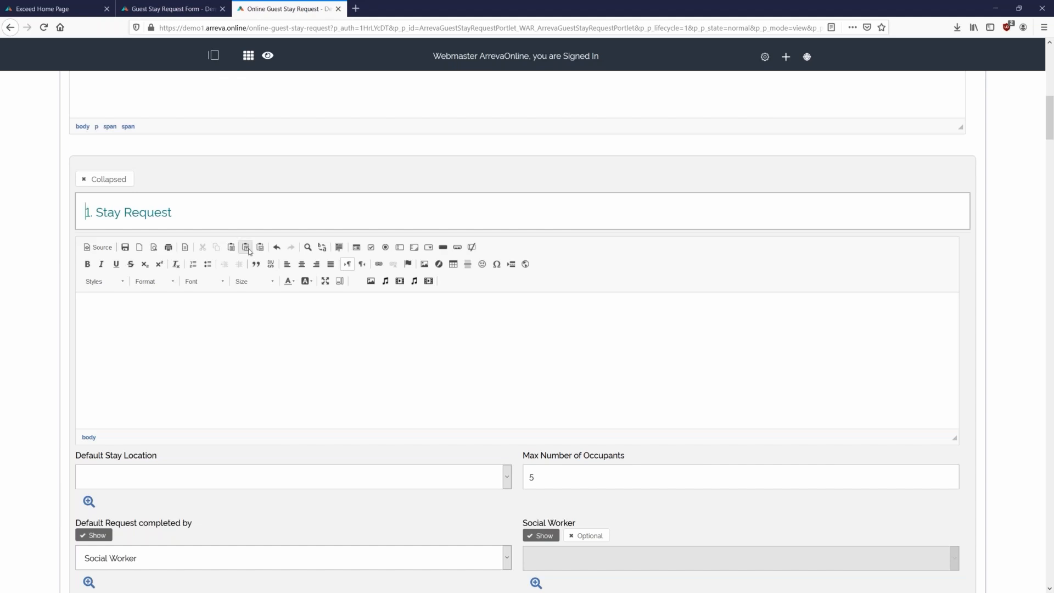
pyautogui.click(103, 185)
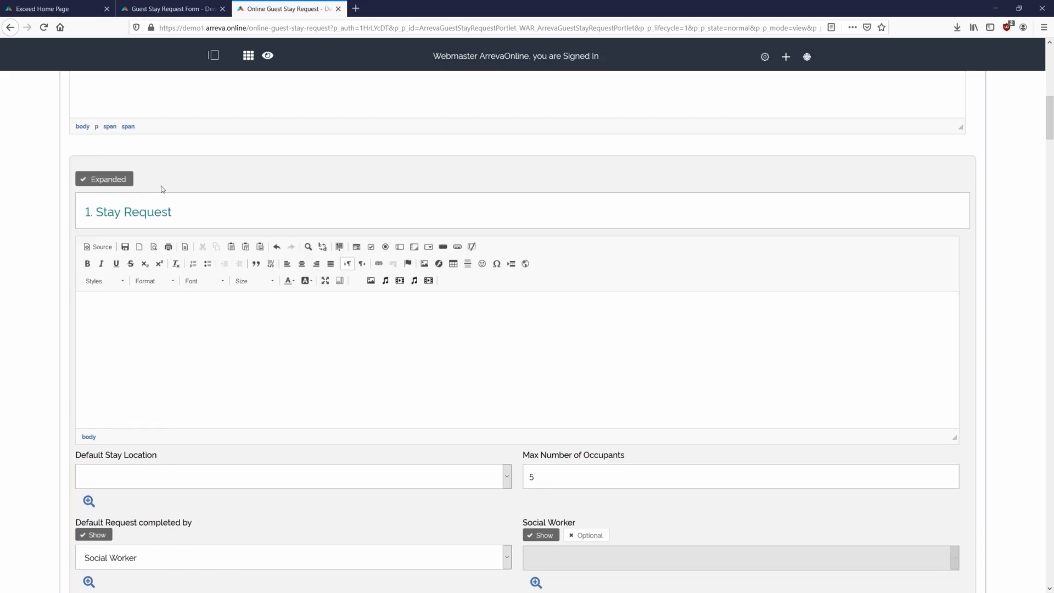
pyautogui.scroll(-1, 111, 203)
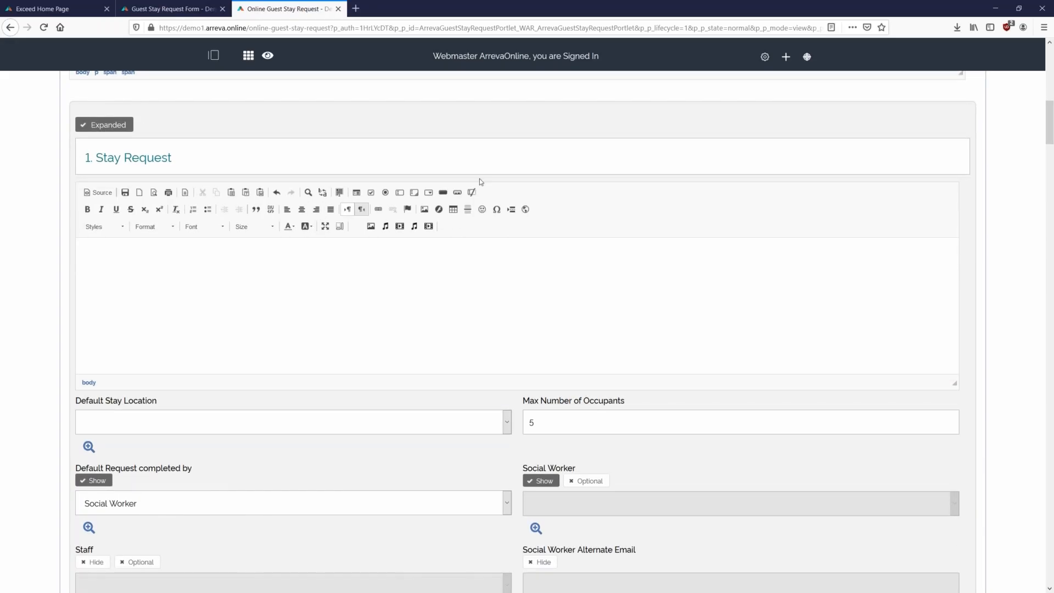
pyautogui.scroll(-2, 542, 172)
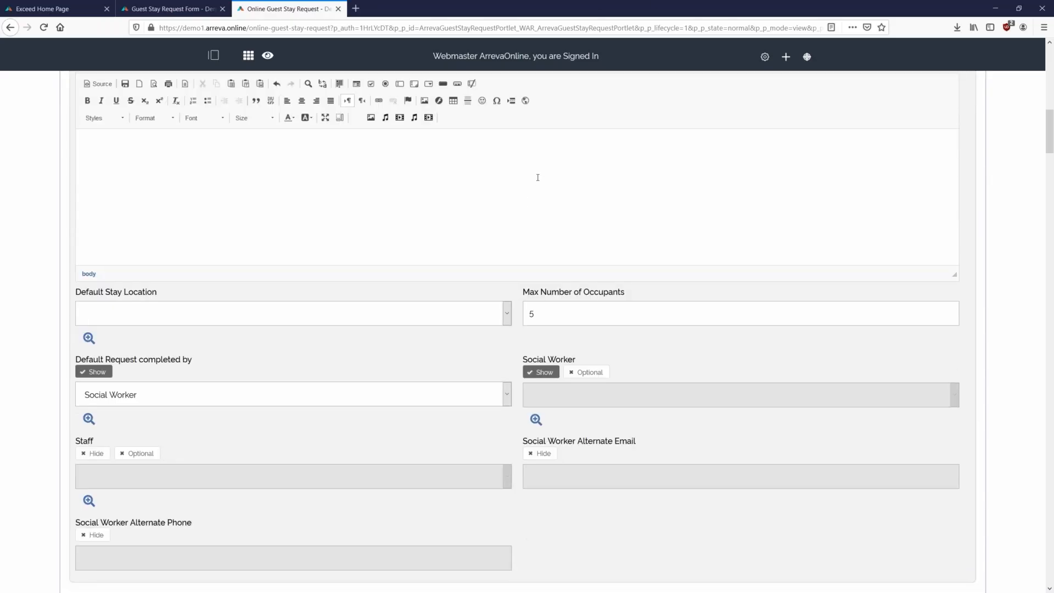
pyautogui.scroll(-2, 538, 176)
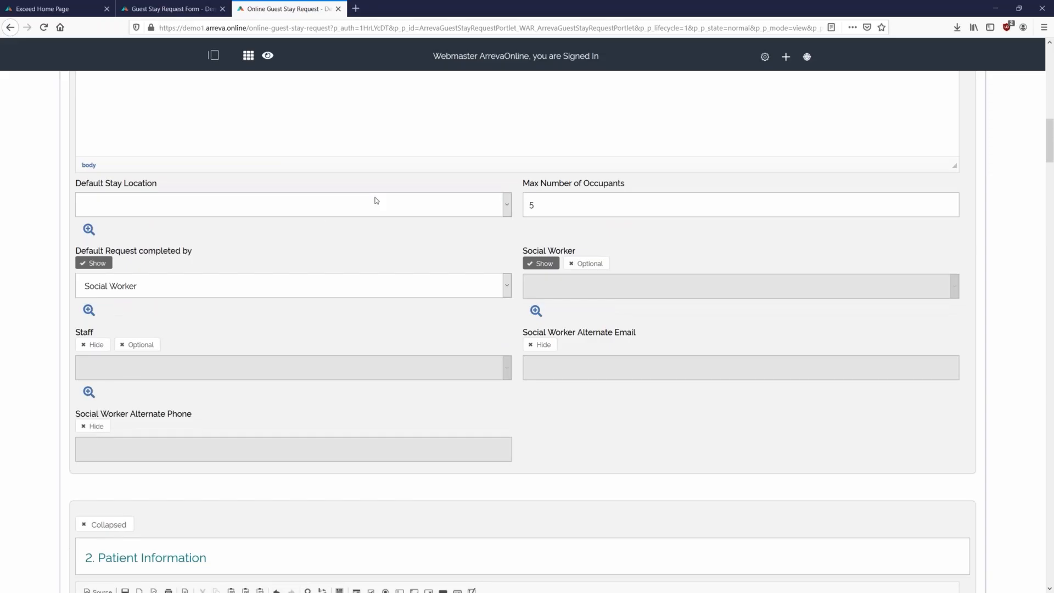
pyautogui.click(379, 198)
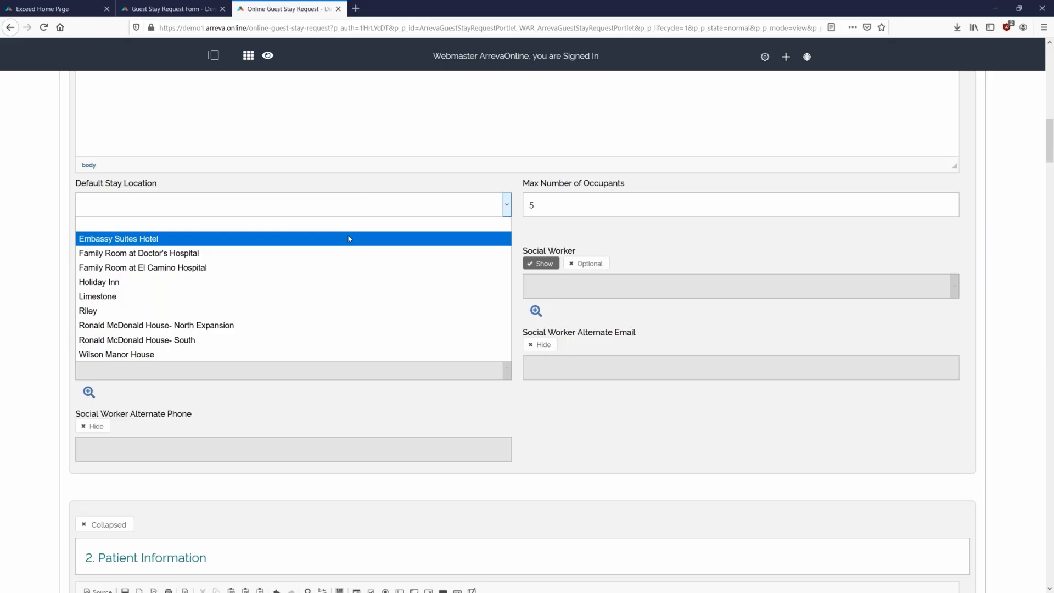
# - Offer Family Room at Doctor's Hospital and Ronald McDonald House- North Expansion and South as stay locations
pyautogui.click(348, 224)
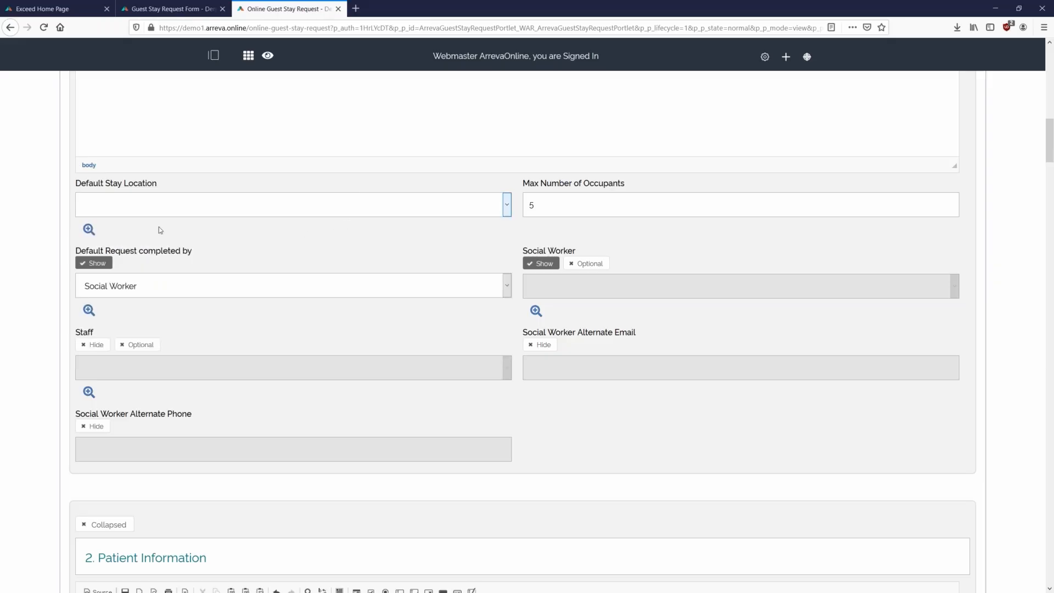
pyautogui.click(88, 233)
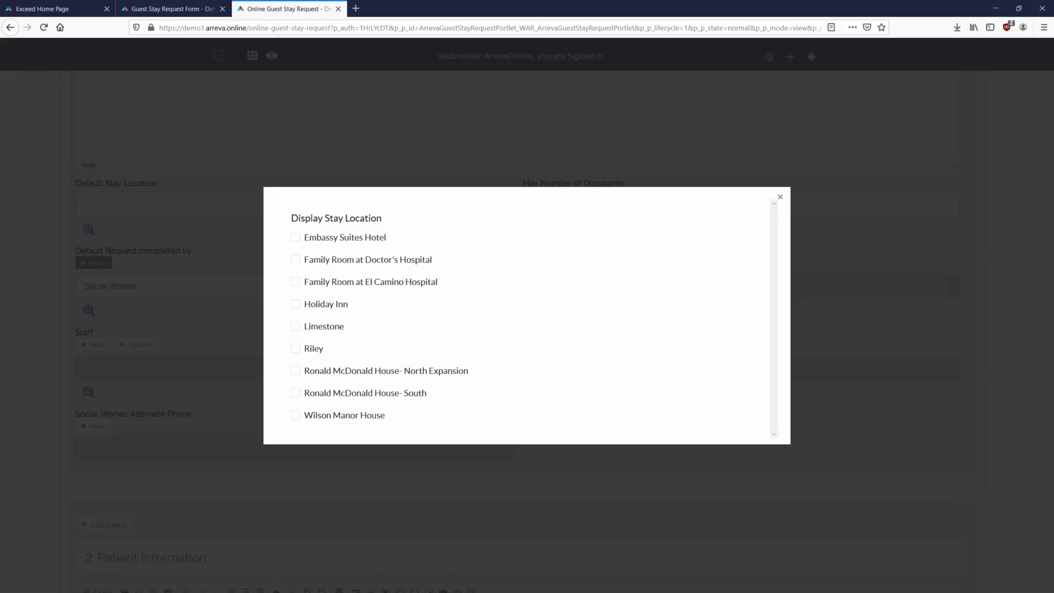
pyautogui.click(295, 260)
pyautogui.click(295, 371)
pyautogui.click(295, 393)
pyautogui.click(44, 231)
# - Set Ronald McDonald House- South as the default stay location and recheck the offered locations
pyautogui.click(231, 206)
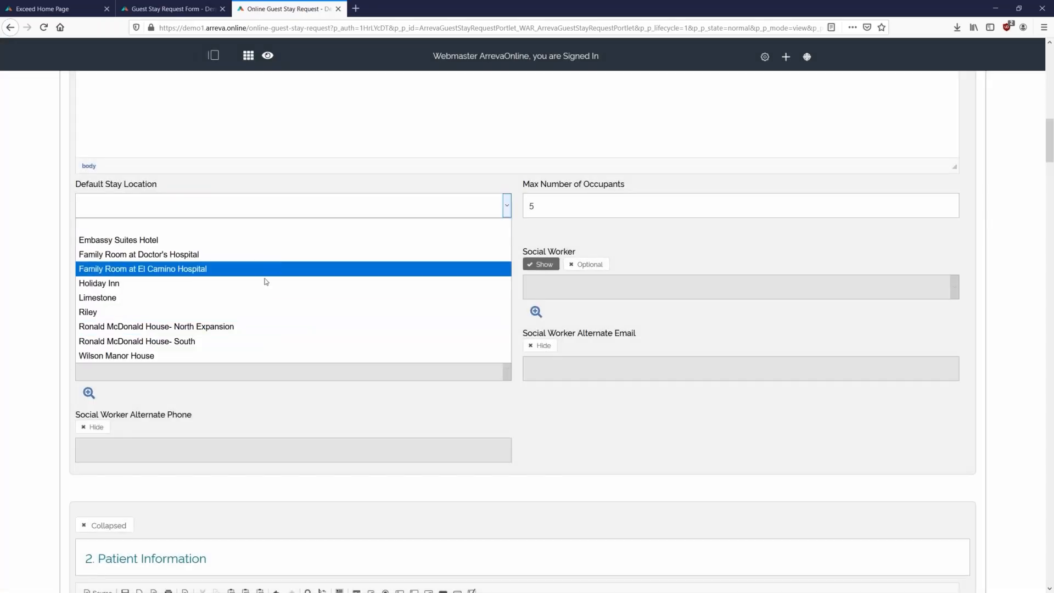
pyautogui.click(188, 340)
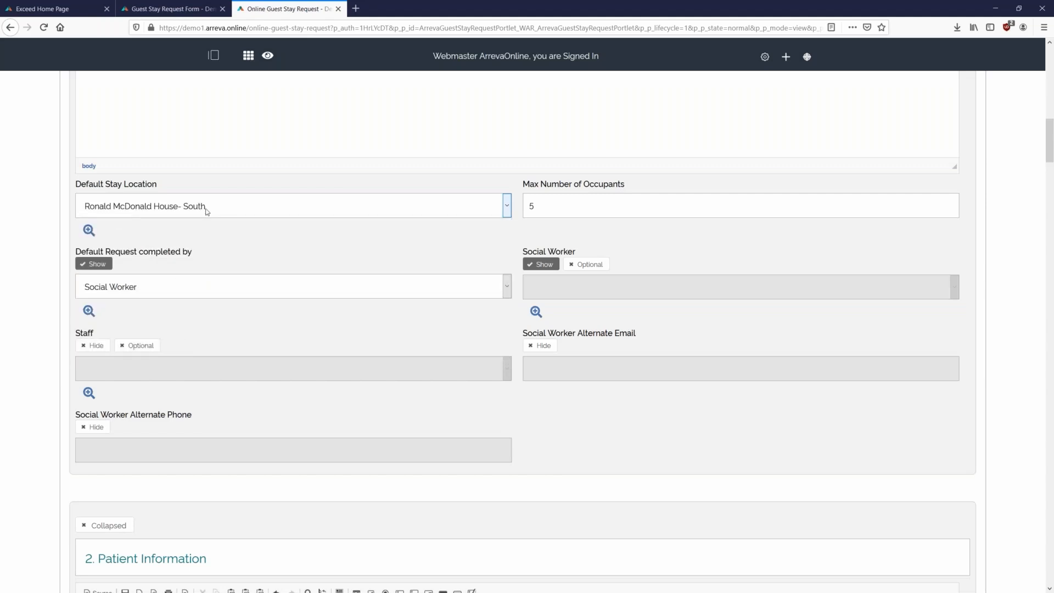
pyautogui.click(87, 232)
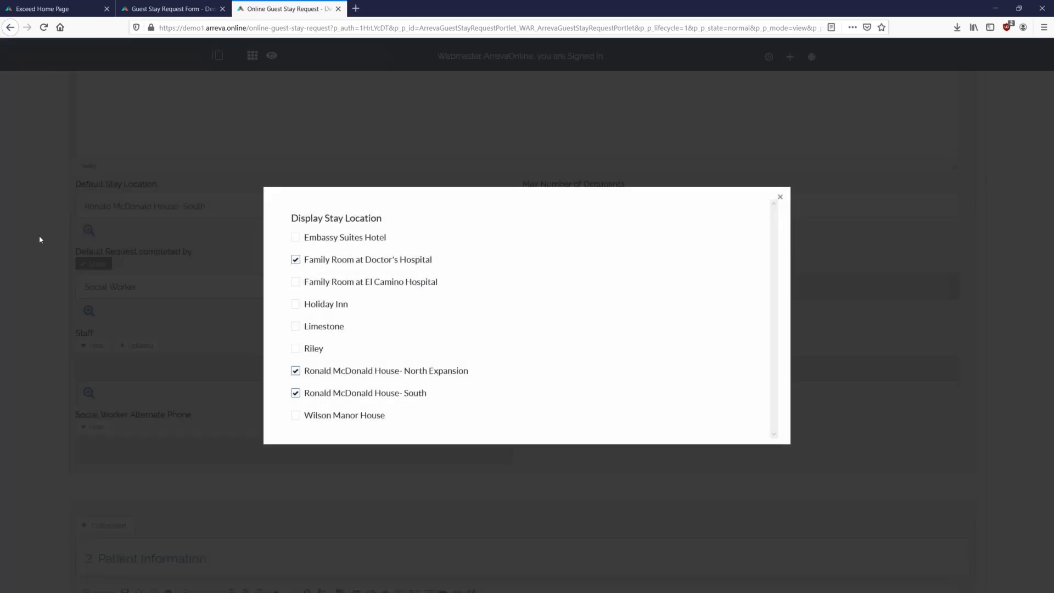
pyautogui.click(49, 237)
pyautogui.click(204, 213)
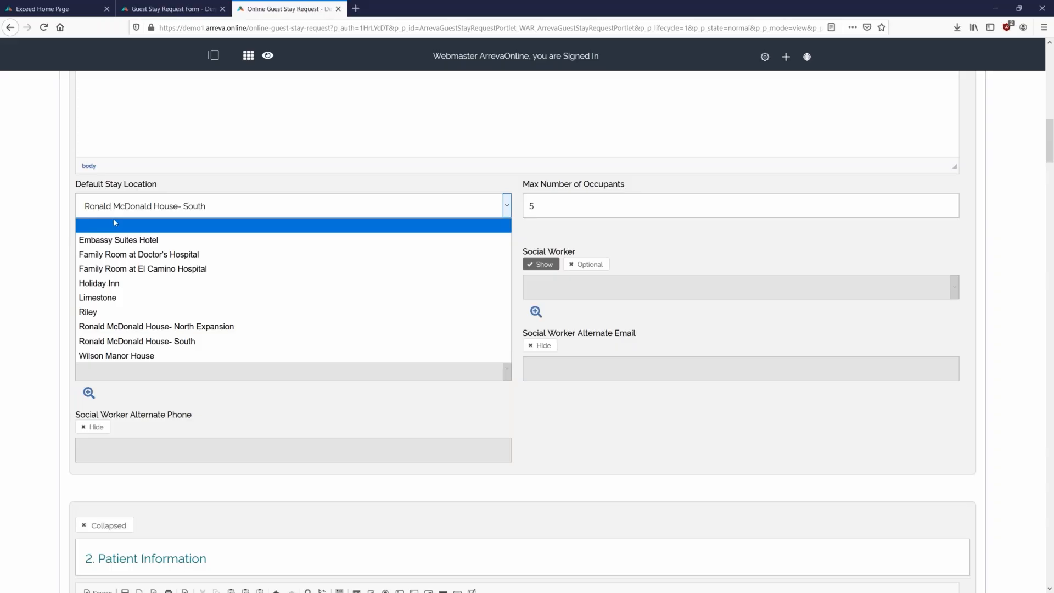
pyautogui.doubleClick(218, 176)
pyautogui.click(244, 184)
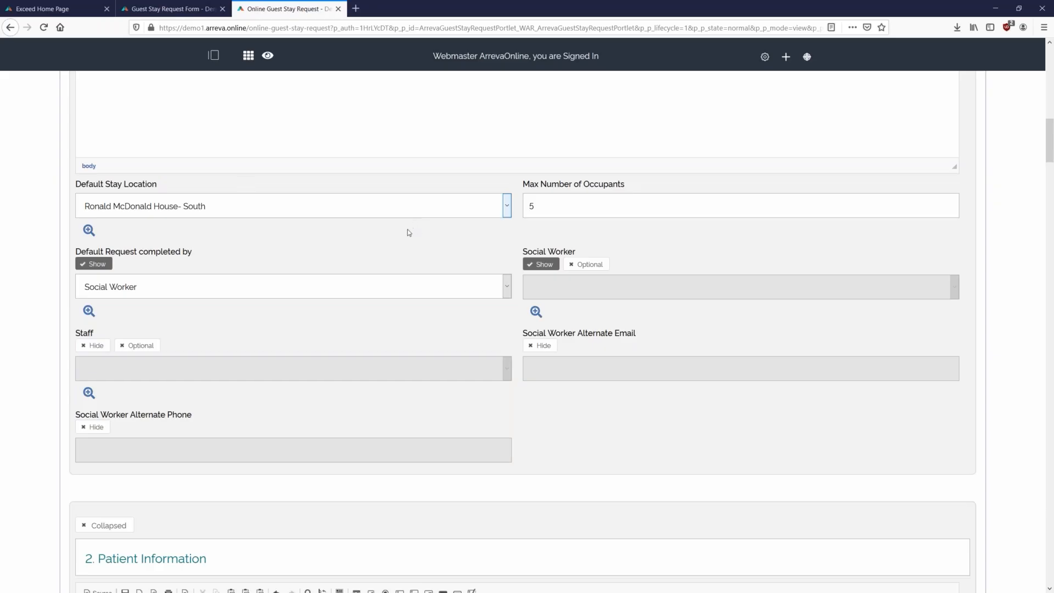
pyautogui.scroll(-2, 404, 232)
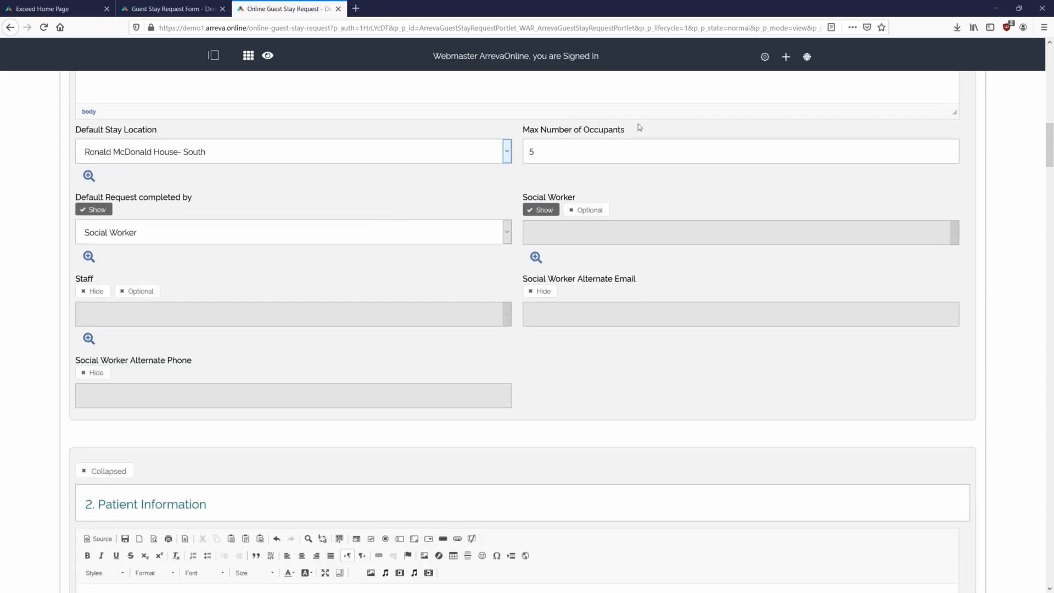
pyautogui.scroll(-2, 377, 164)
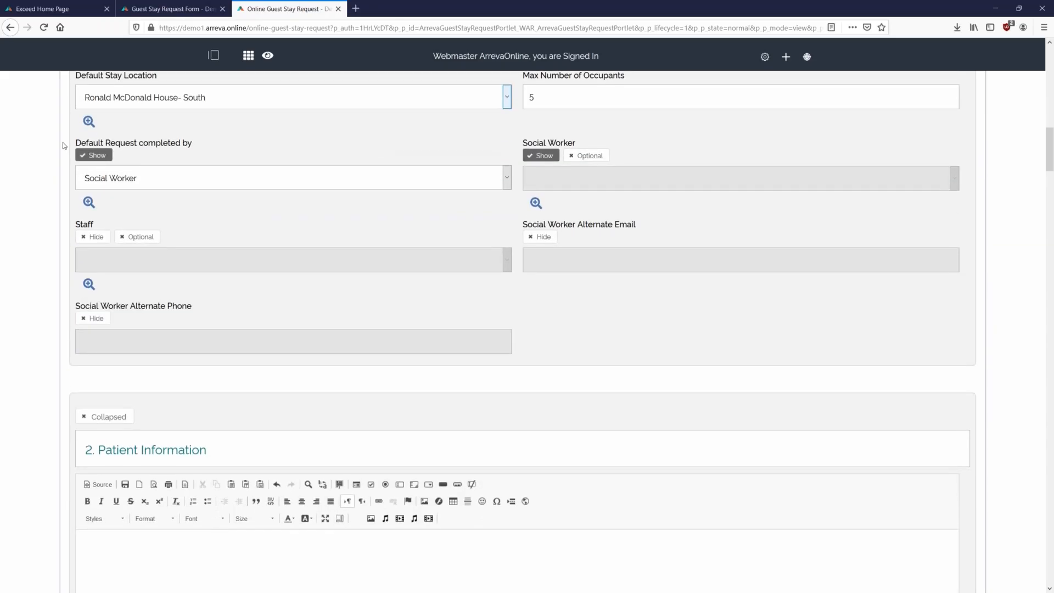
pyautogui.click(152, 177)
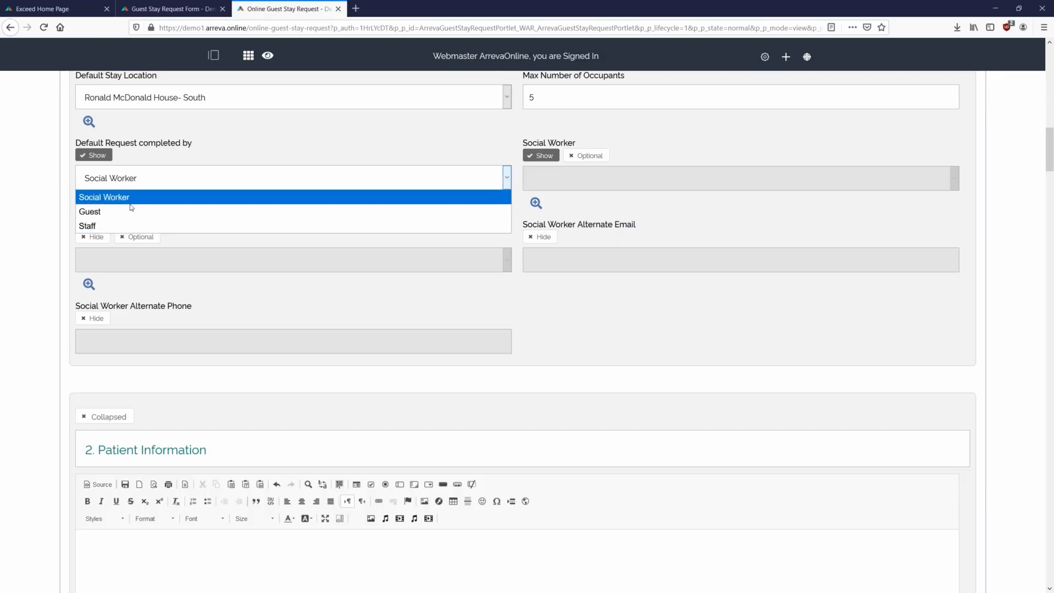
pyautogui.click(208, 153)
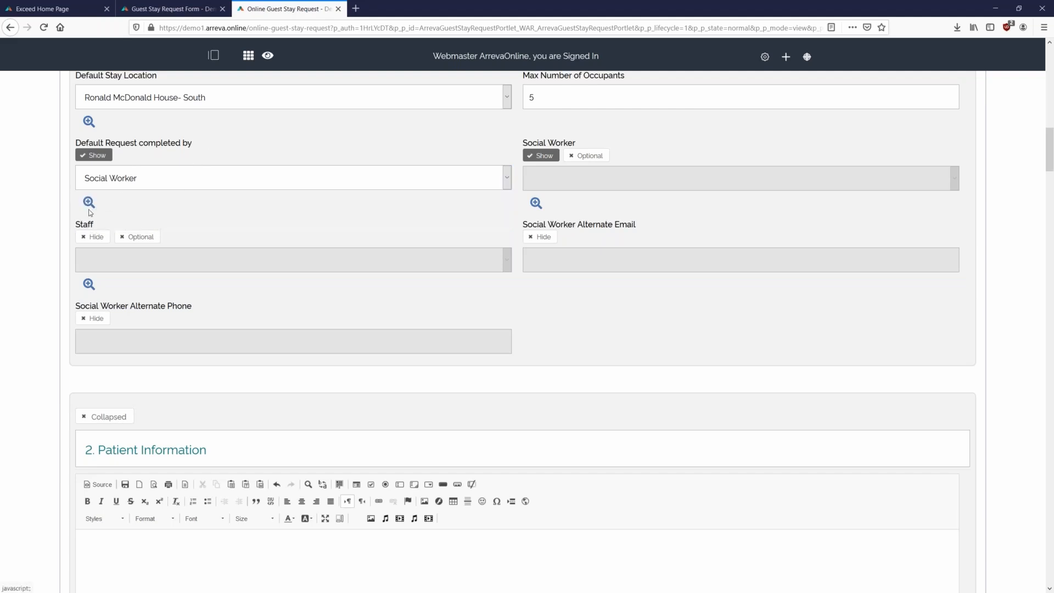
pyautogui.click(108, 183)
pyautogui.click(60, 186)
pyautogui.click(88, 203)
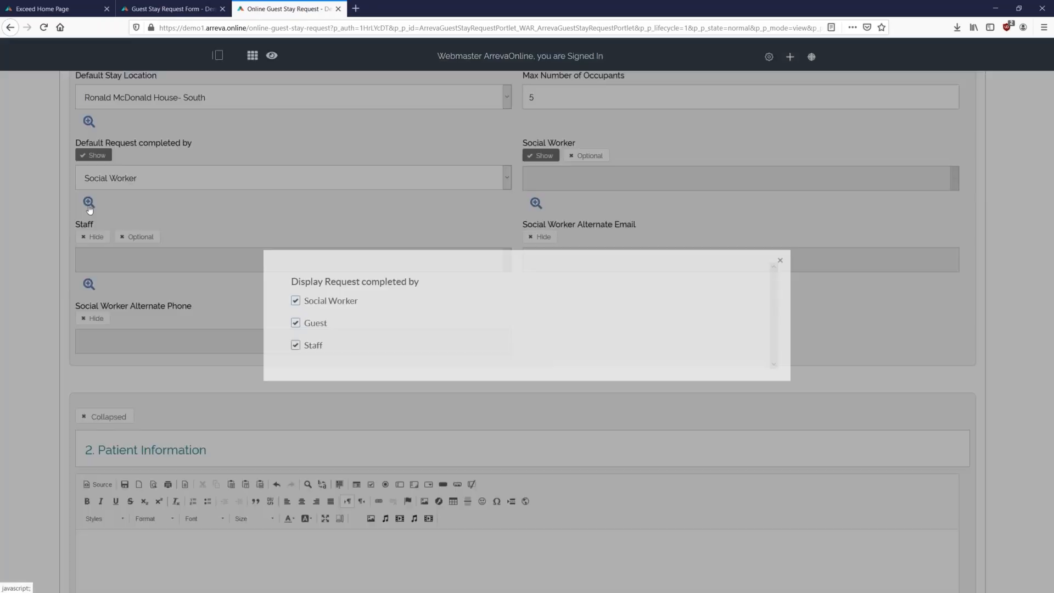
pyautogui.click(322, 201)
pyautogui.scroll(1, 534, 170)
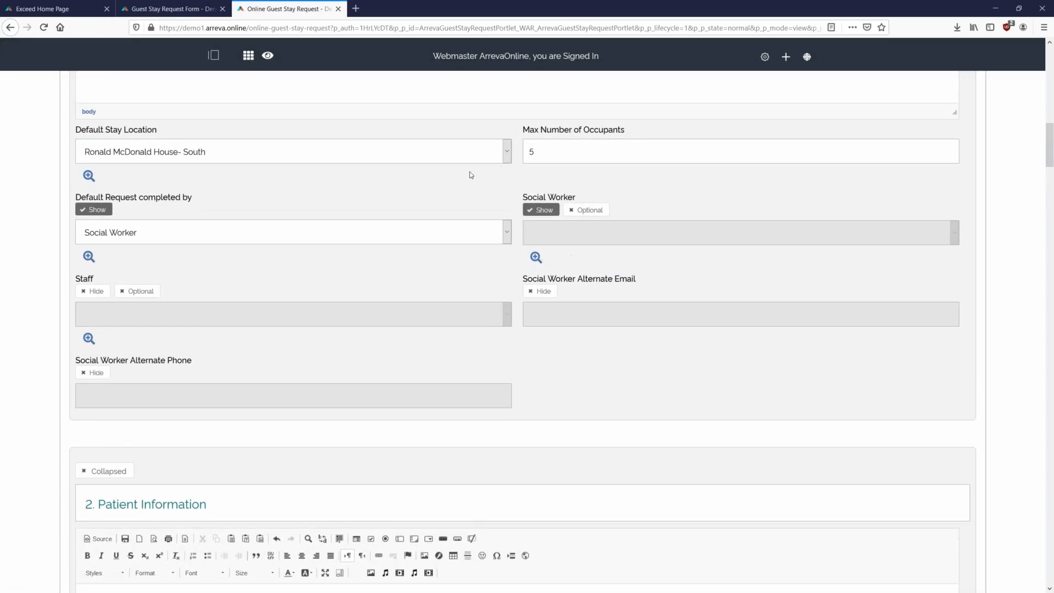
pyautogui.click(536, 257)
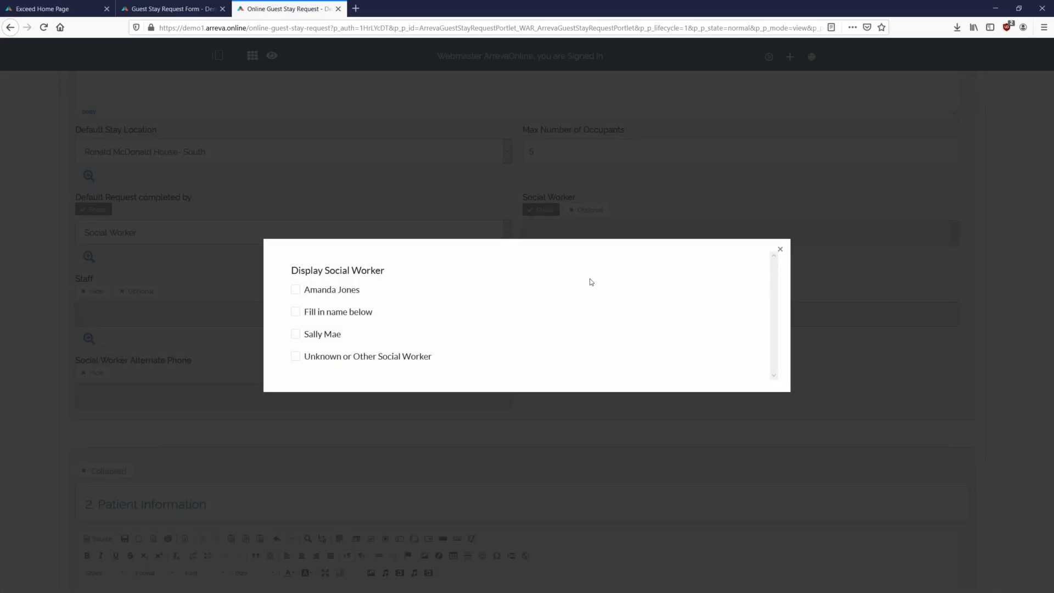
pyautogui.click(681, 202)
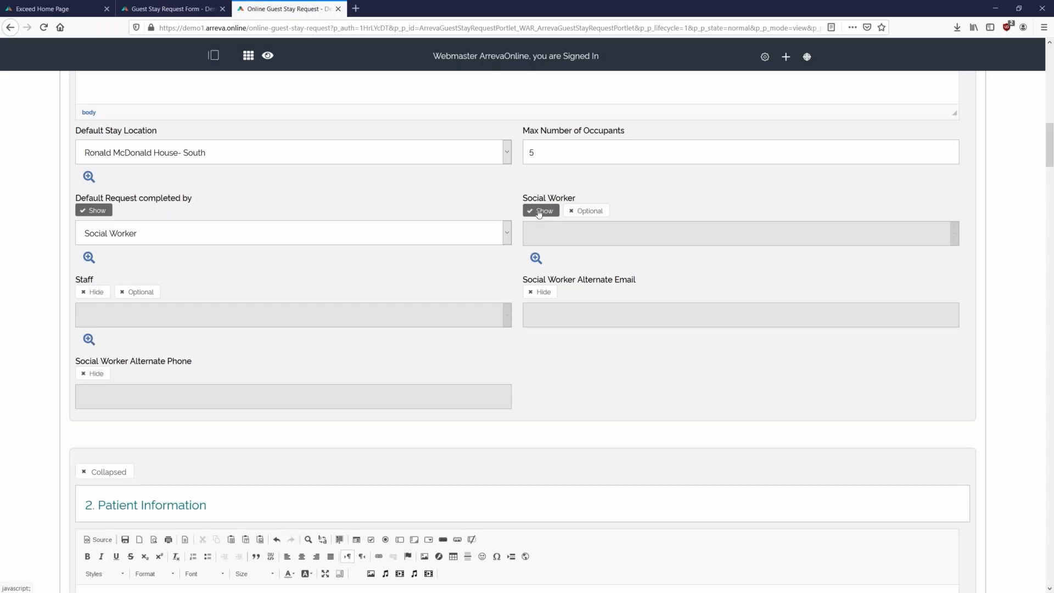
pyautogui.scroll(-2, 291, 308)
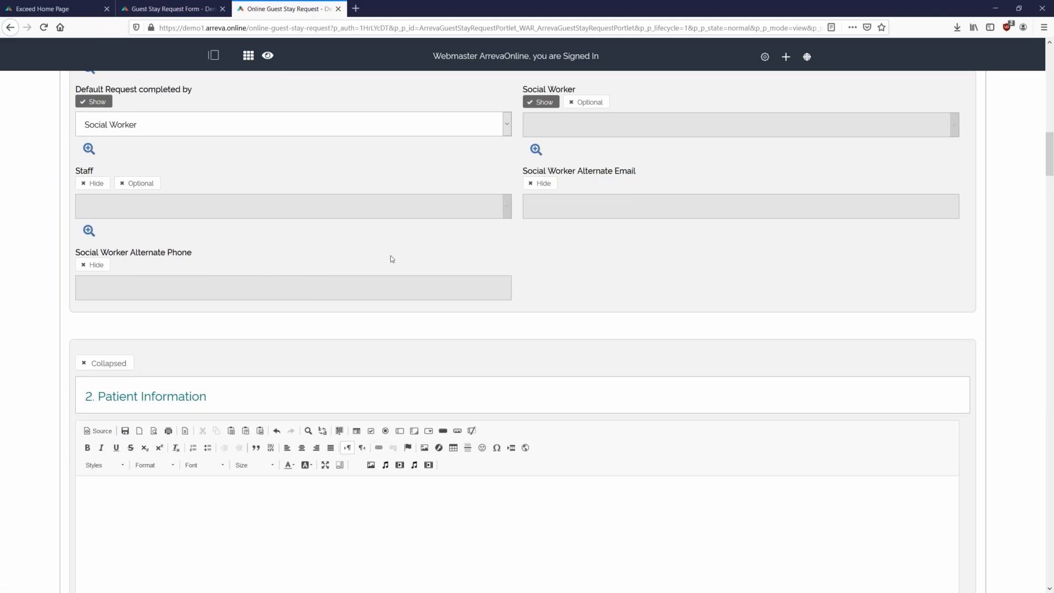
pyautogui.scroll(-2, 347, 269)
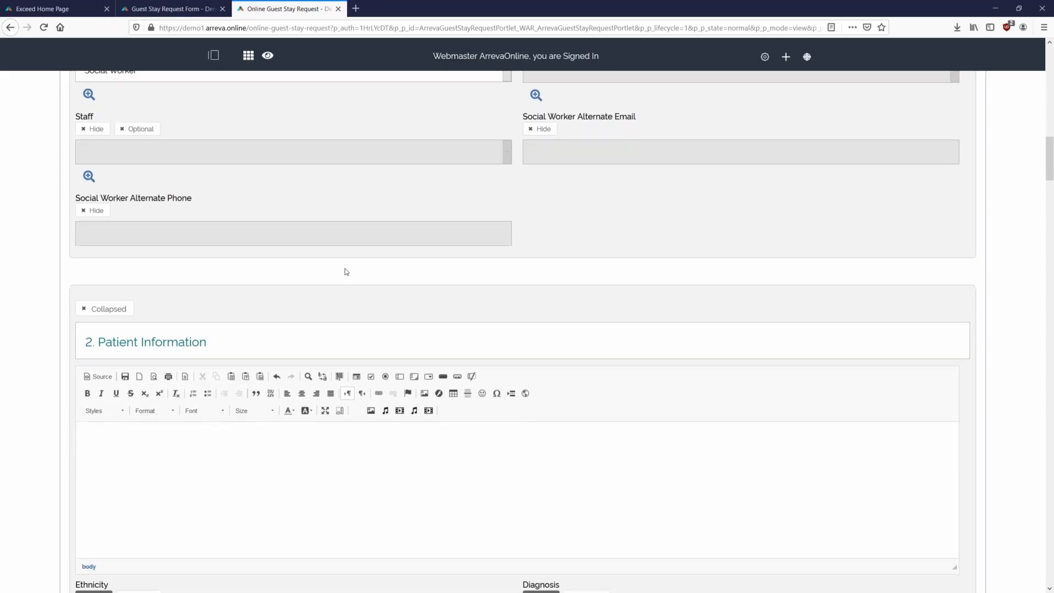
# - Scroll down to Patient Information and click into its intro text
pyautogui.scroll(-5, 347, 272)
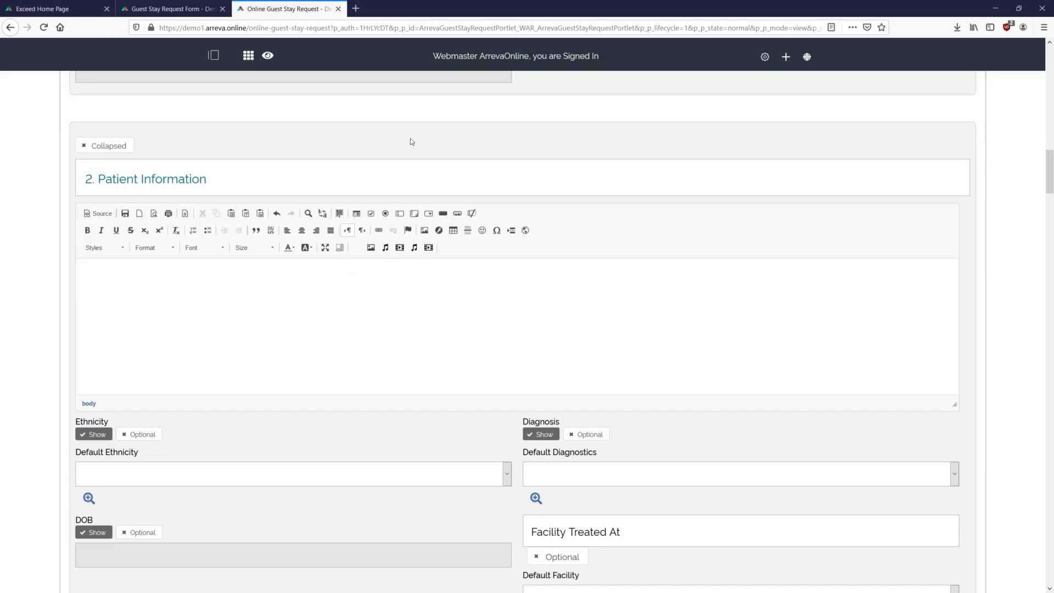
pyautogui.scroll(-2, 281, 165)
pyautogui.click(245, 122)
pyautogui.click(275, 120)
pyautogui.click(353, 269)
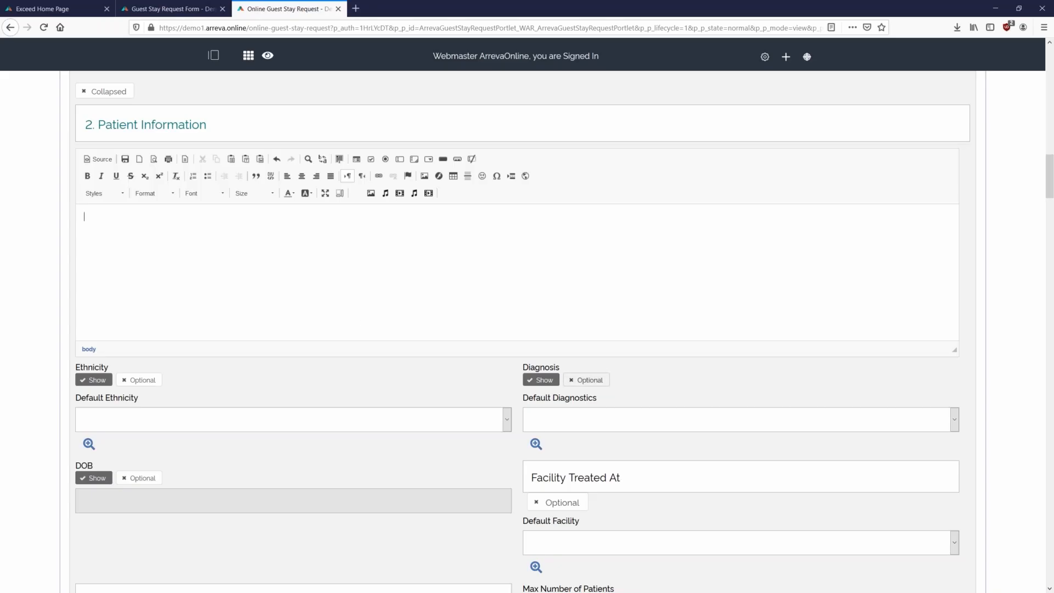
pyautogui.scroll(-2, 494, 307)
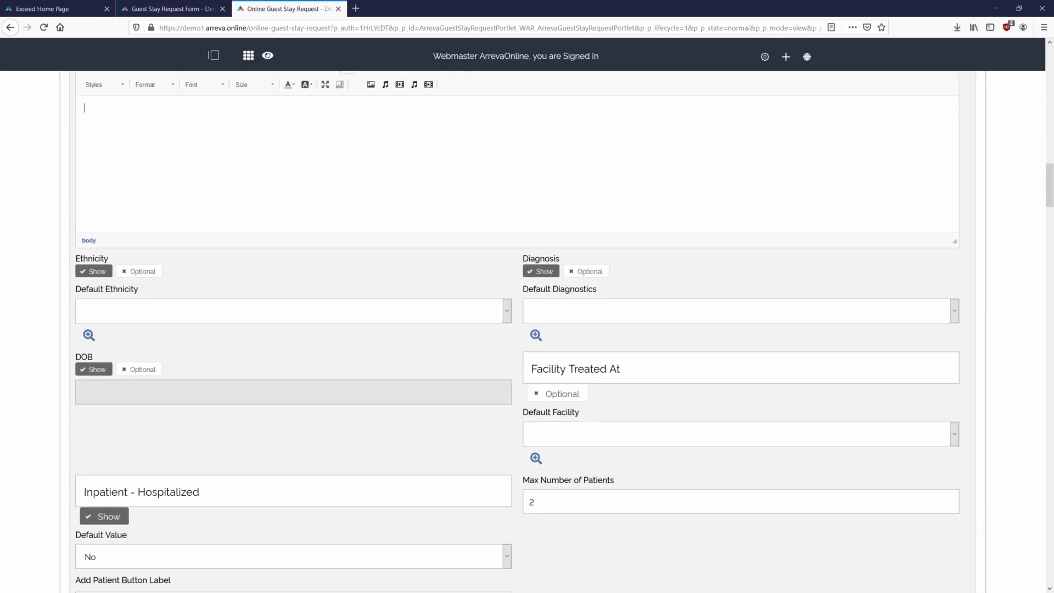
pyautogui.scroll(-1, 568, 299)
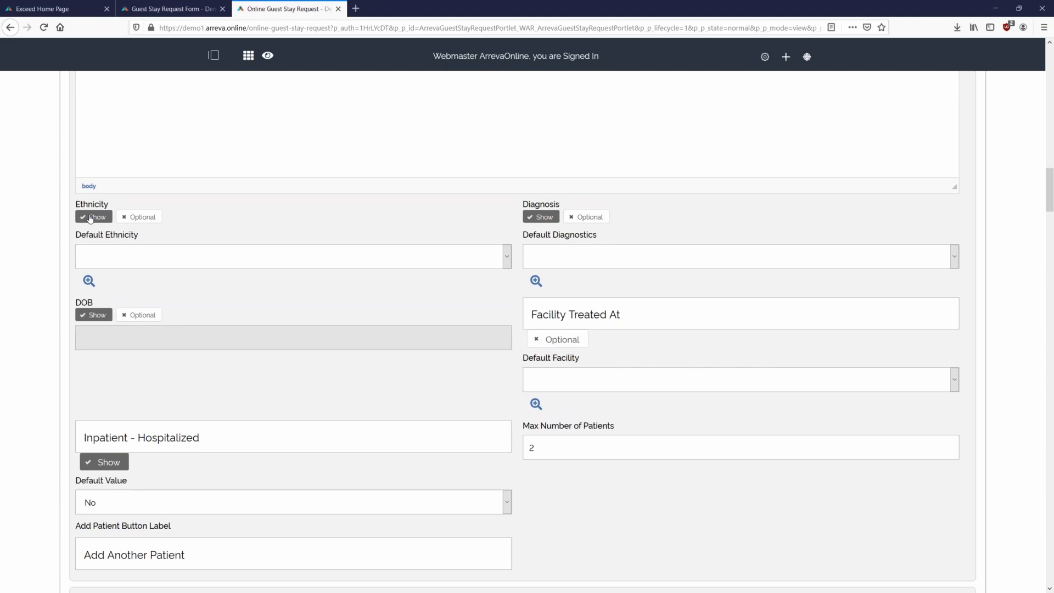
# - Make Ethnicity mandatory with no default ethnicity, and open the Display Ethnicities list
pyautogui.click(139, 218)
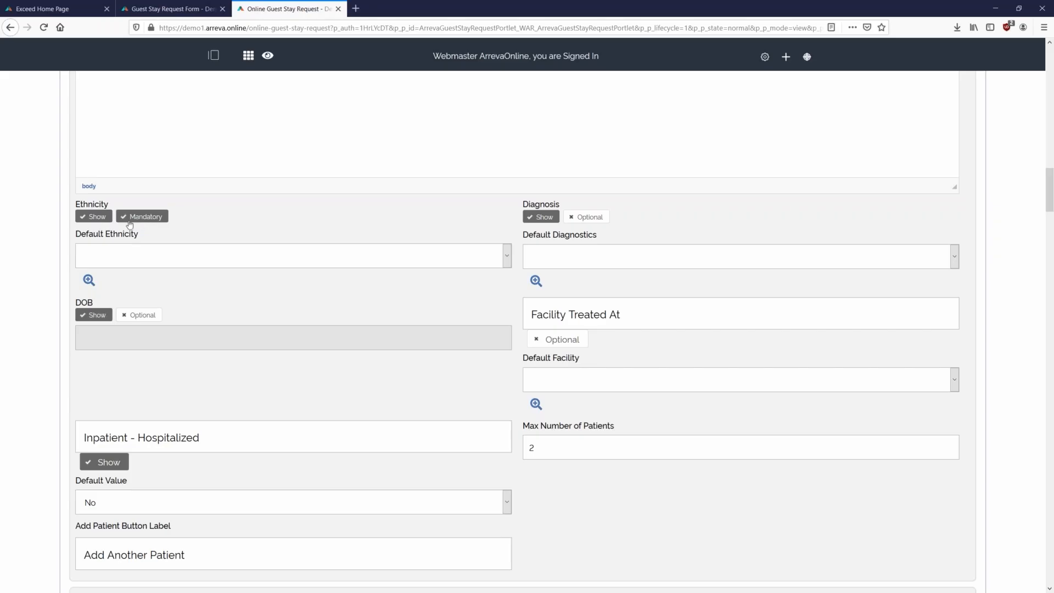
pyautogui.click(134, 261)
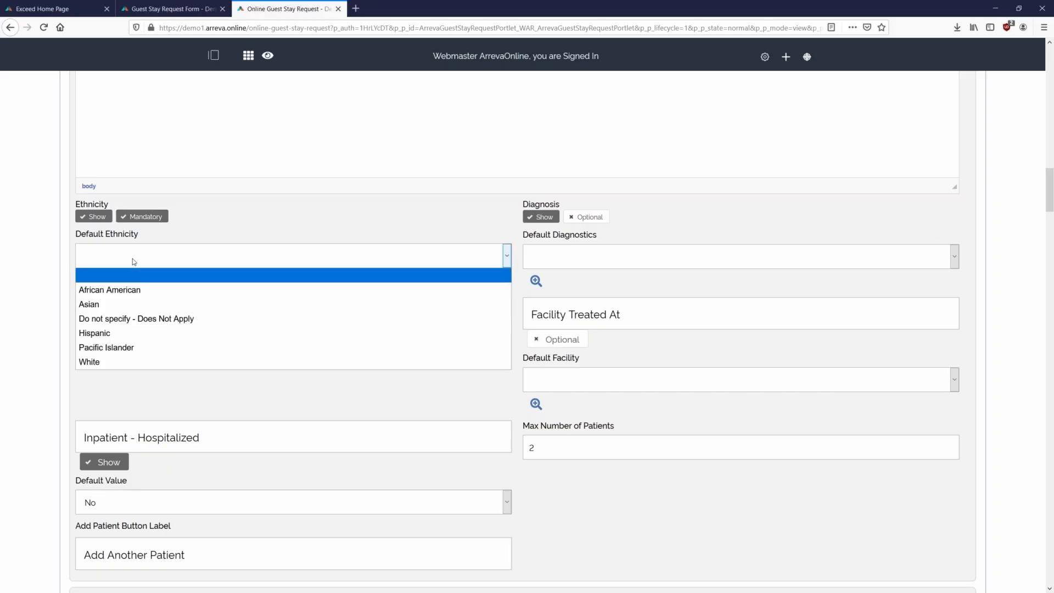
pyautogui.click(160, 265)
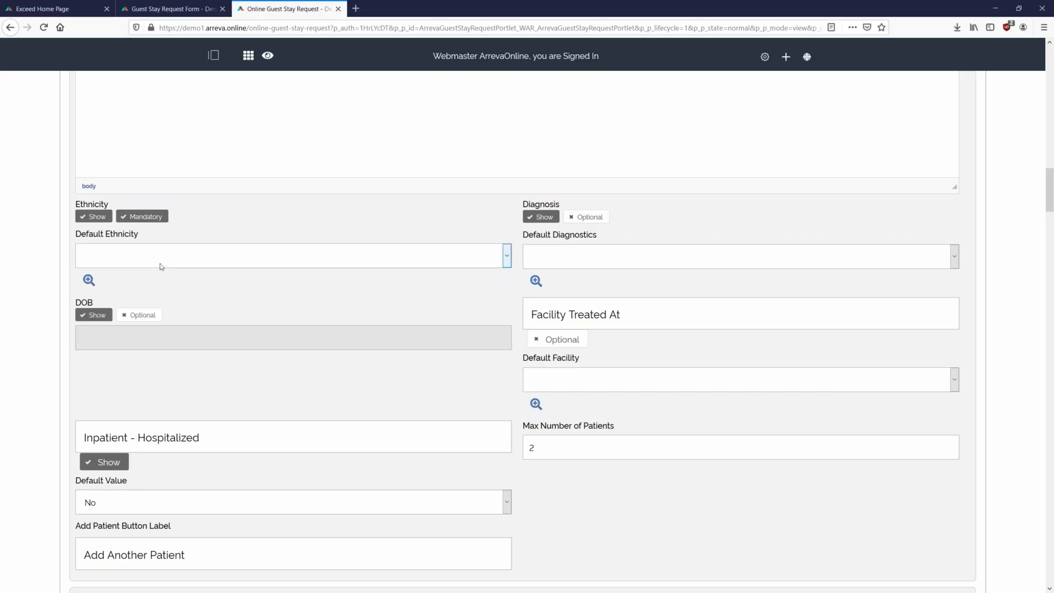
pyautogui.click(89, 283)
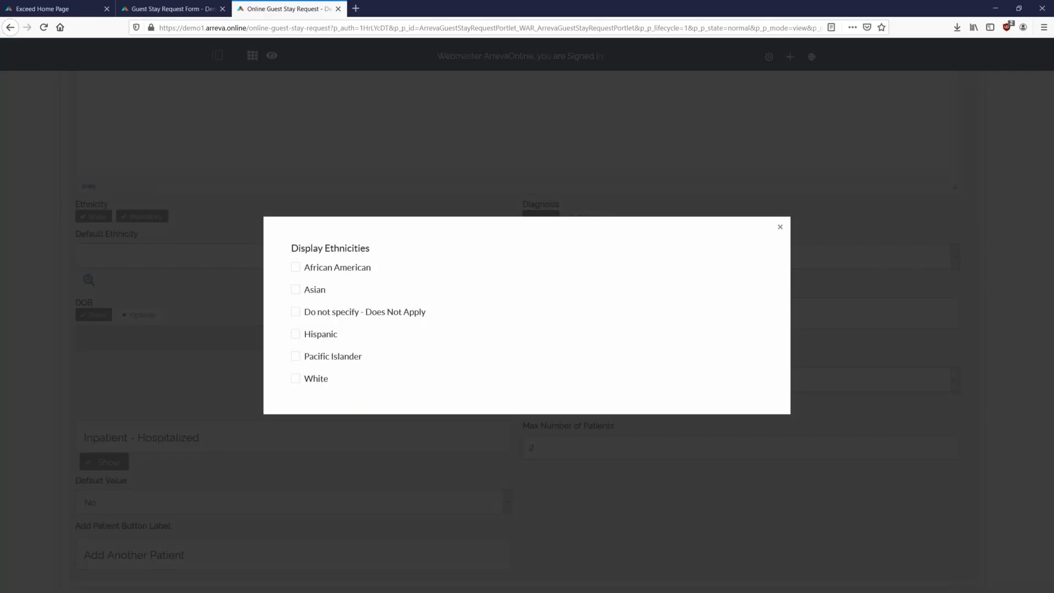
# - Close the ethnicity display options and make the Diagnosis field mandatory
pyautogui.click(249, 218)
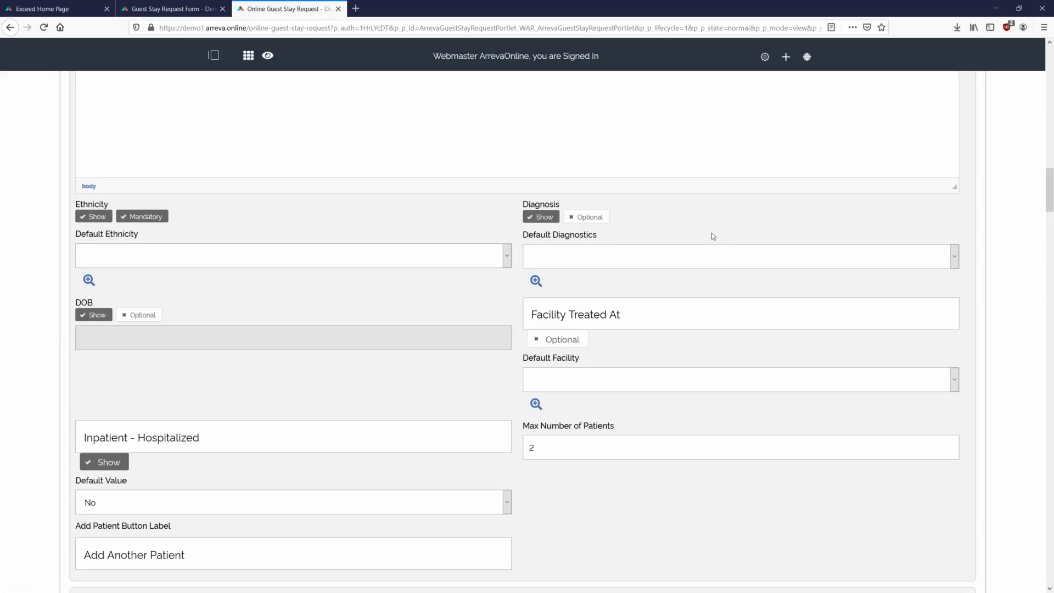
pyautogui.scroll(-1, 708, 272)
pyautogui.click(592, 163)
# - Set Doctor's Hospital as the default treating facility
pyautogui.scroll(-2, 763, 275)
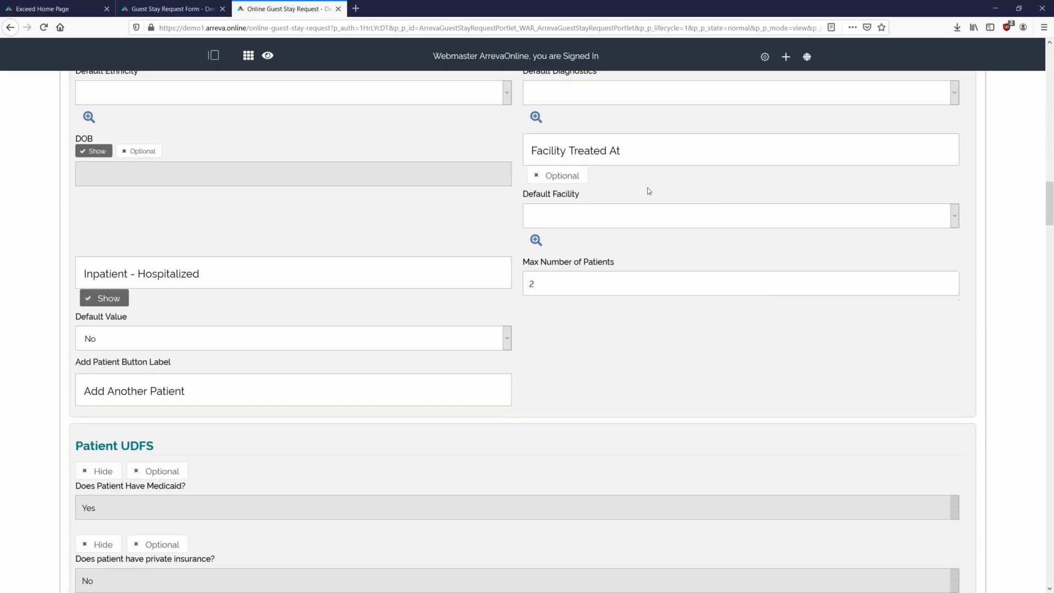
pyautogui.click(661, 214)
pyautogui.click(648, 251)
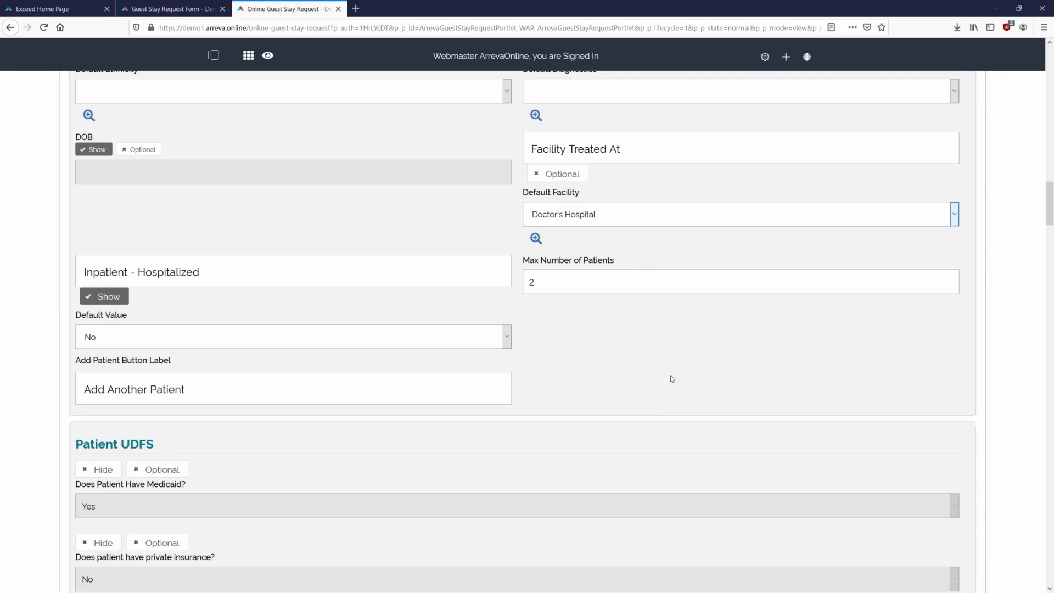
pyautogui.scroll(-2, 670, 376)
pyautogui.scroll(-3, 665, 372)
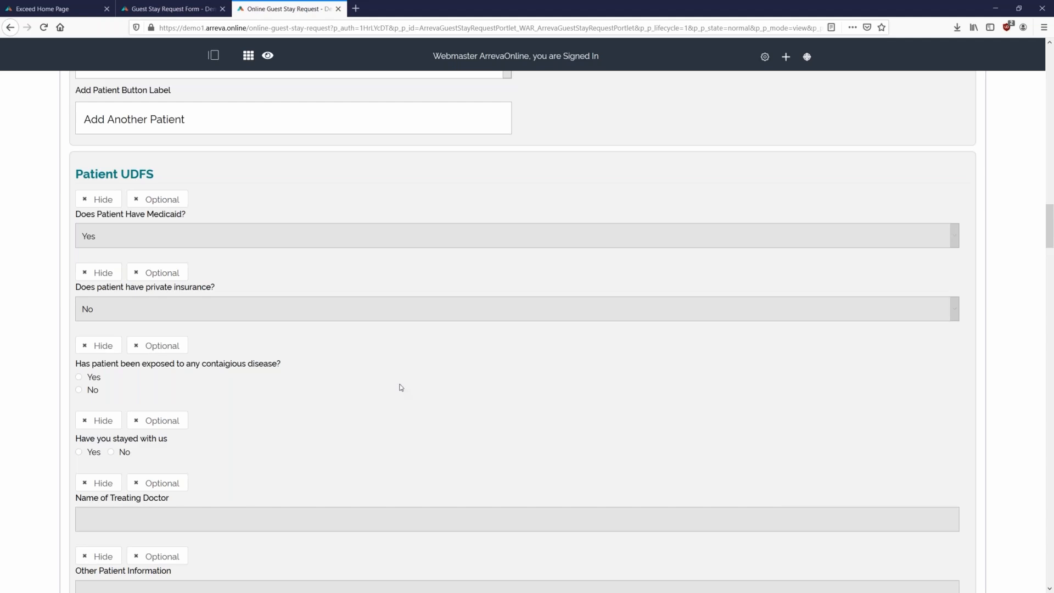
# - Show the Medicaid, private insurance, contagious disease and stayed-with-us questions, all mandatory
pyautogui.scroll(-1, 154, 329)
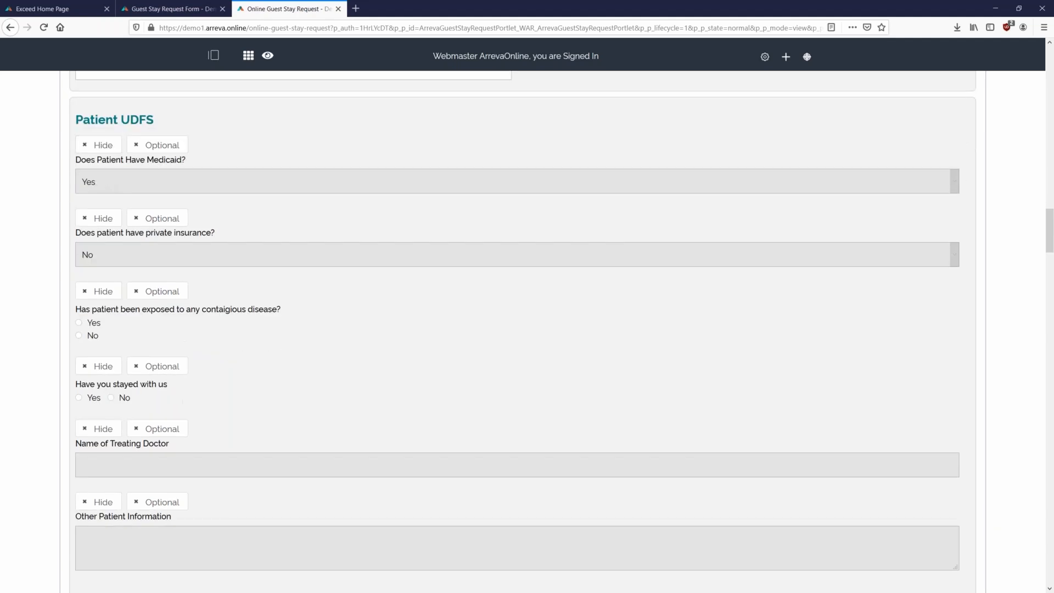
pyautogui.scroll(-1, 118, 302)
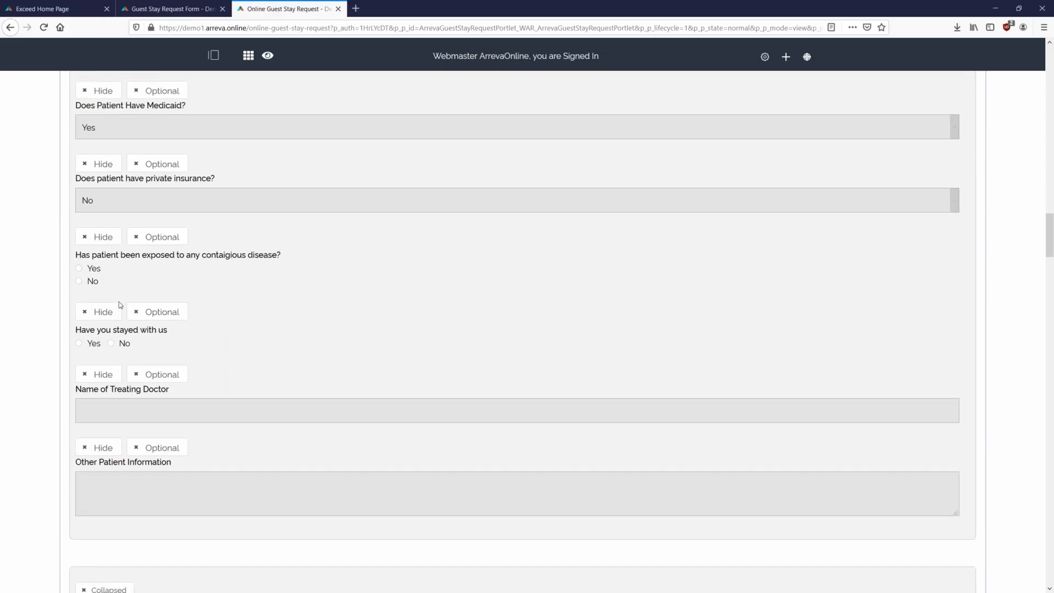
pyautogui.scroll(1, 118, 301)
pyautogui.click(89, 145)
pyautogui.click(86, 219)
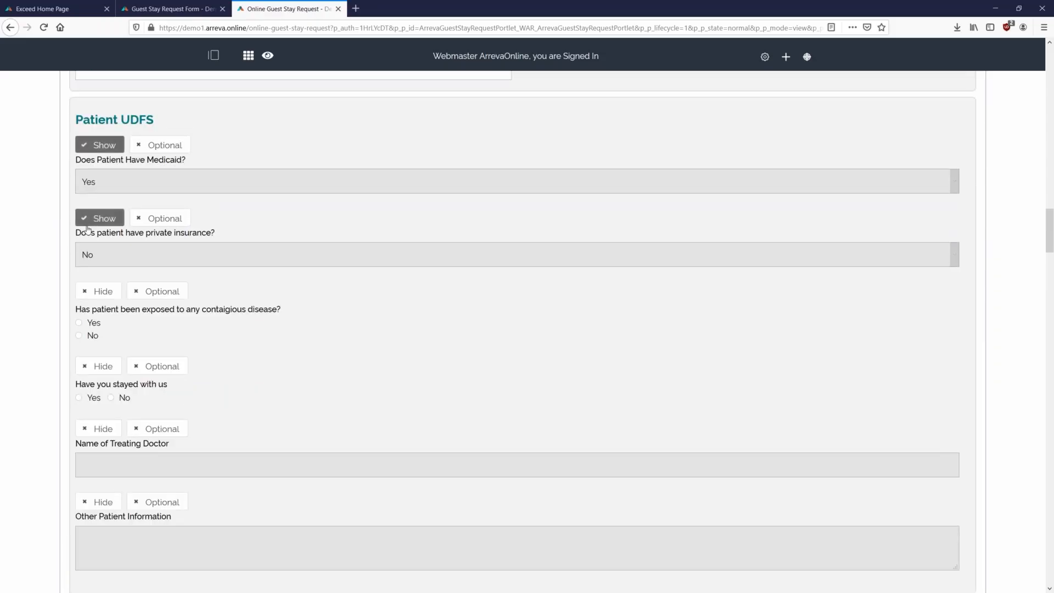
pyautogui.click(98, 291)
pyautogui.click(99, 366)
pyautogui.click(163, 145)
pyautogui.click(163, 218)
pyautogui.click(158, 291)
pyautogui.click(147, 365)
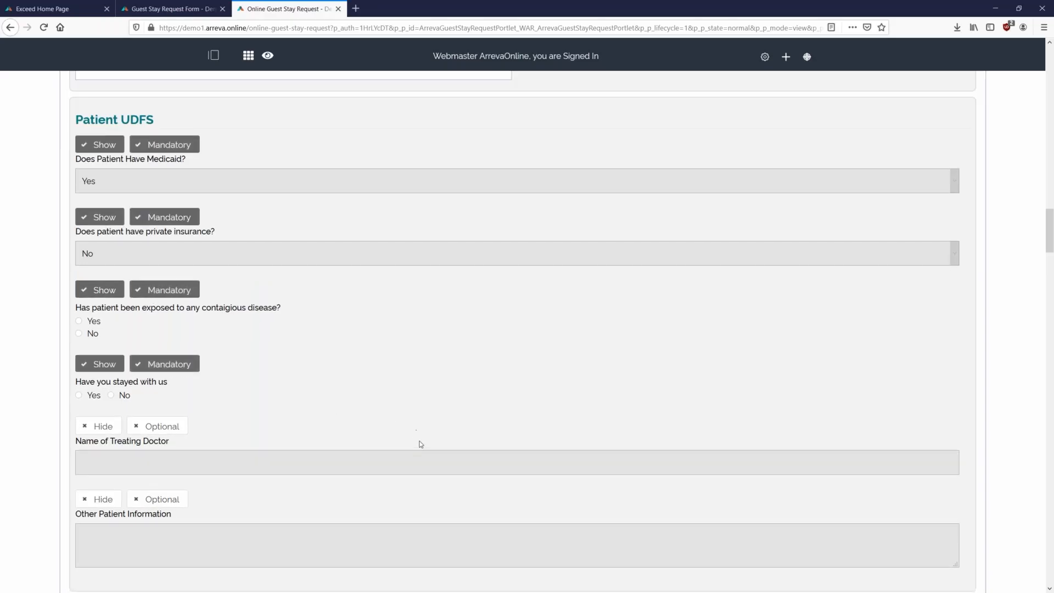
# - Show Name of Treating Doctor as mandatory and Other Patient Information as optional
pyautogui.scroll(-1, 134, 363)
pyautogui.scroll(-1, 132, 357)
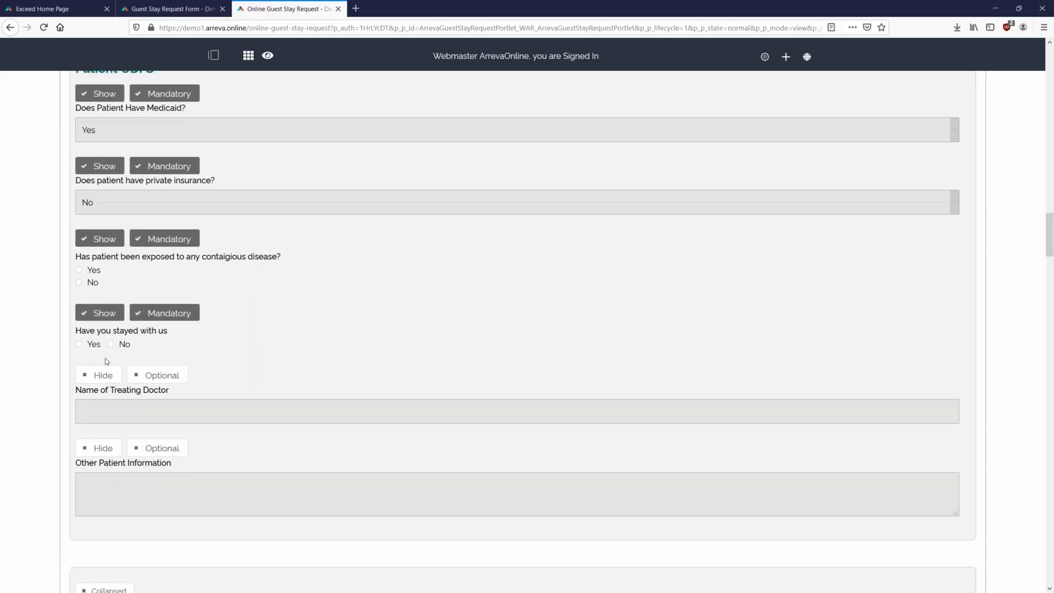
pyautogui.click(99, 371)
pyautogui.click(159, 371)
pyautogui.click(98, 443)
pyautogui.click(159, 444)
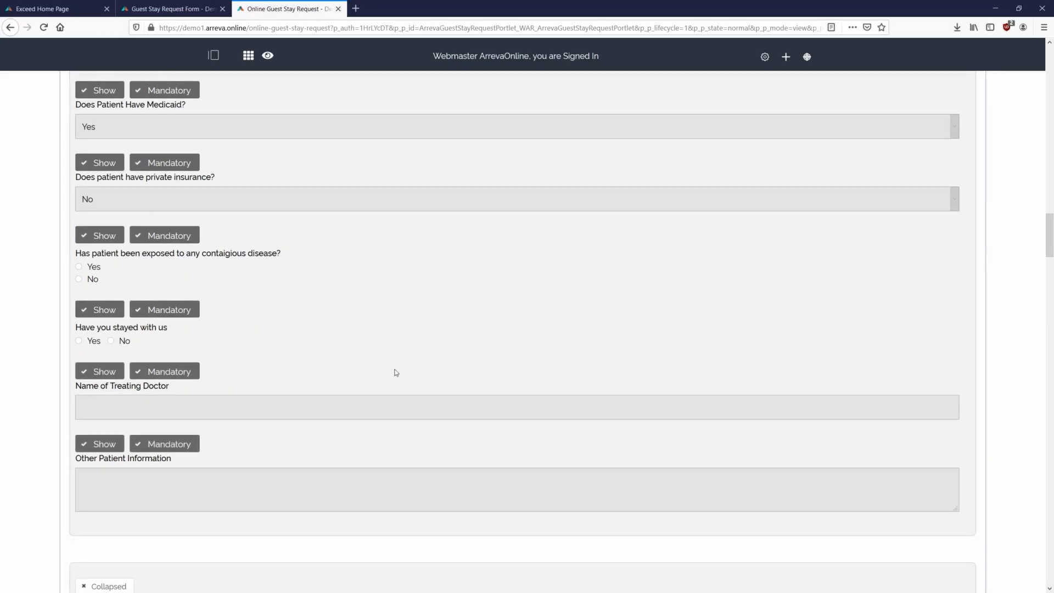
pyautogui.click(160, 443)
pyautogui.scroll(-2, 400, 354)
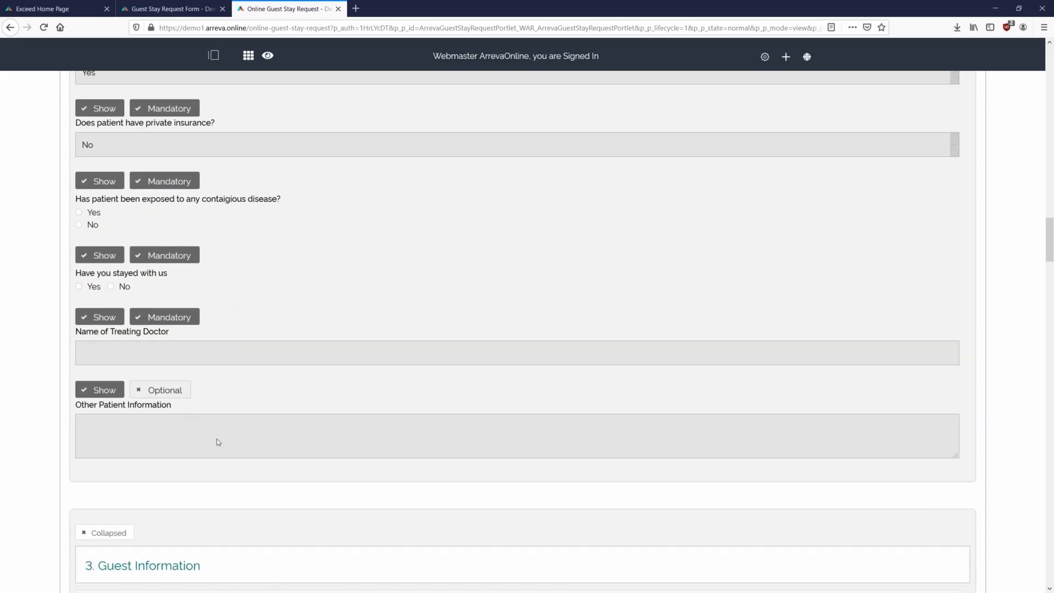
pyautogui.scroll(-4, 379, 313)
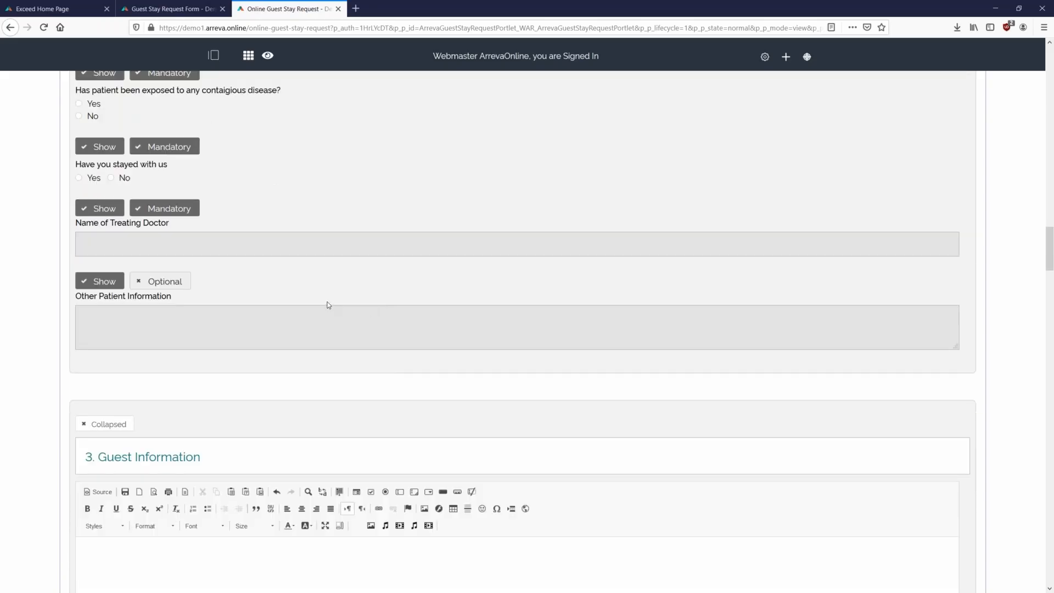
# - Review the Relationship to Patient choices and Display Relationships checklist without changing anything
pyautogui.scroll(-8, 327, 305)
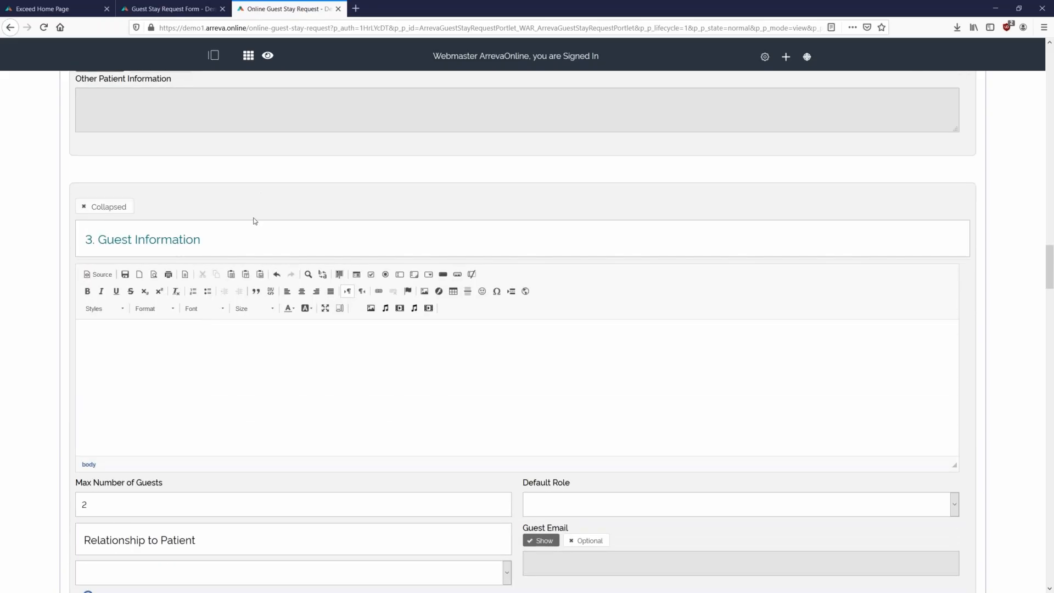
pyautogui.scroll(20, 262, 197)
pyautogui.scroll(12, 323, 358)
pyautogui.scroll(-20, 322, 357)
pyautogui.scroll(-12, 348, 294)
pyautogui.scroll(6, 446, 287)
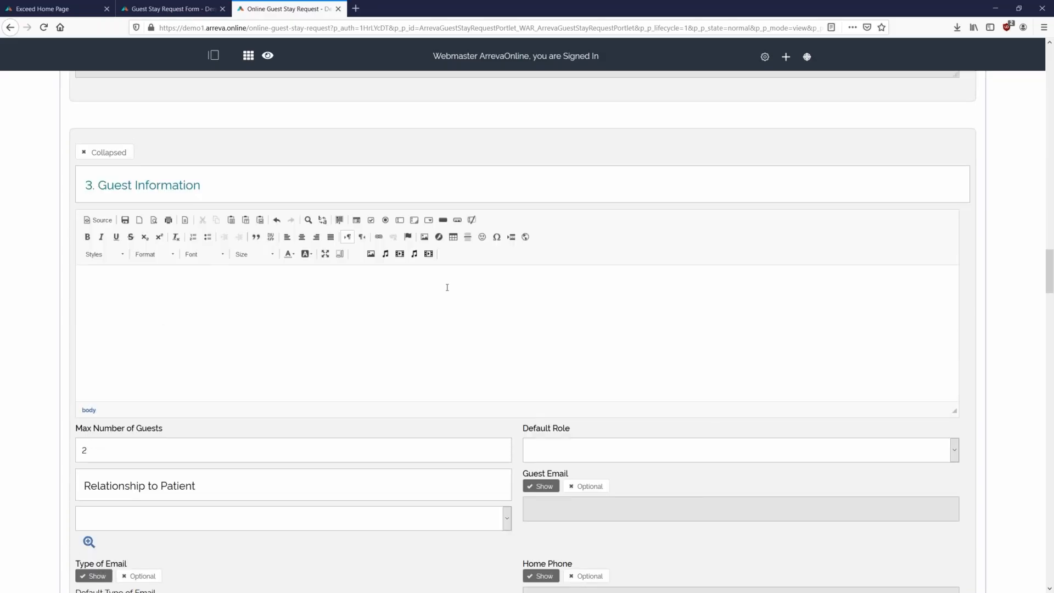
pyautogui.scroll(-8, 447, 287)
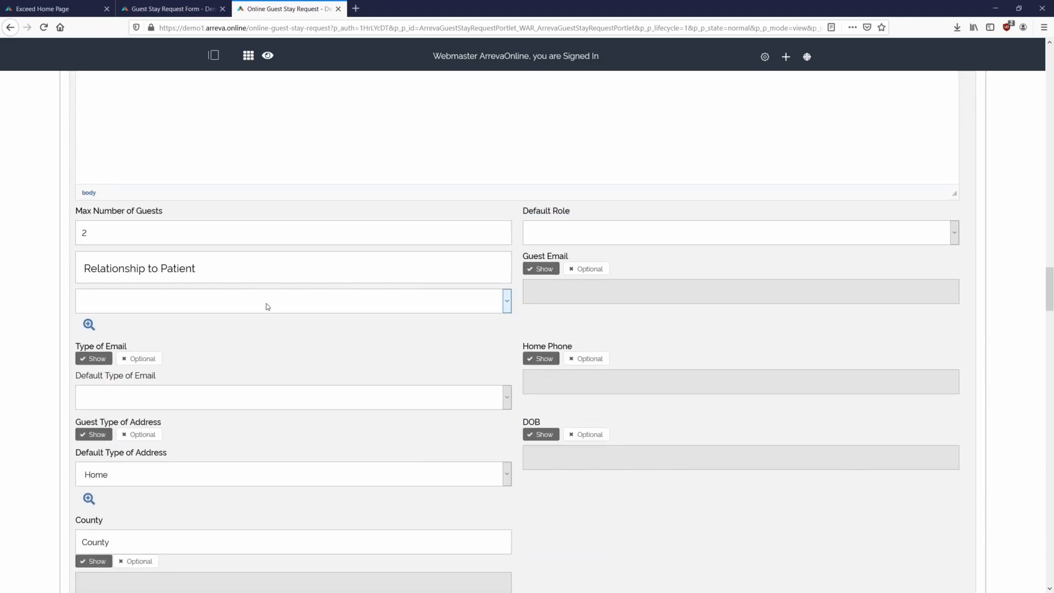
pyautogui.click(267, 306)
pyautogui.click(265, 306)
pyautogui.click(89, 324)
pyautogui.scroll(-3, 372, 342)
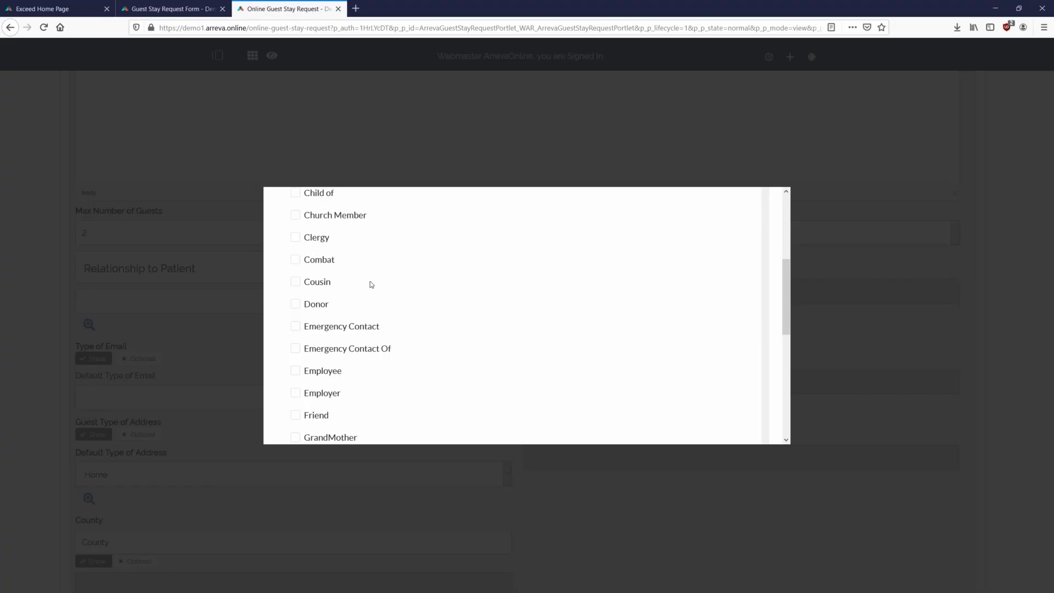
pyautogui.click(852, 200)
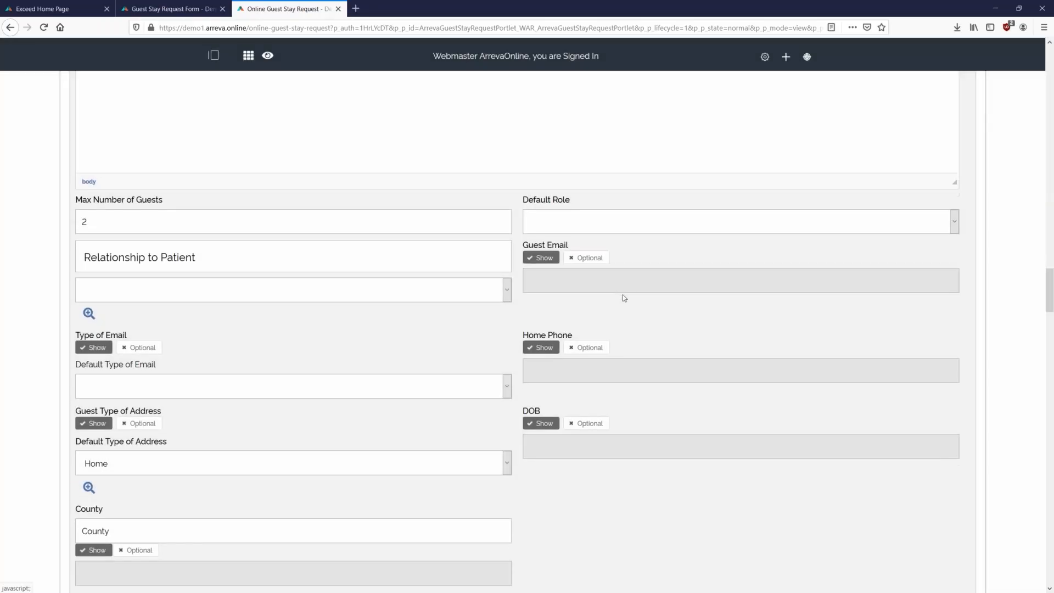
# - Switch the Guest Email field from Optional to Mandatory
pyautogui.scroll(-1, 620, 283)
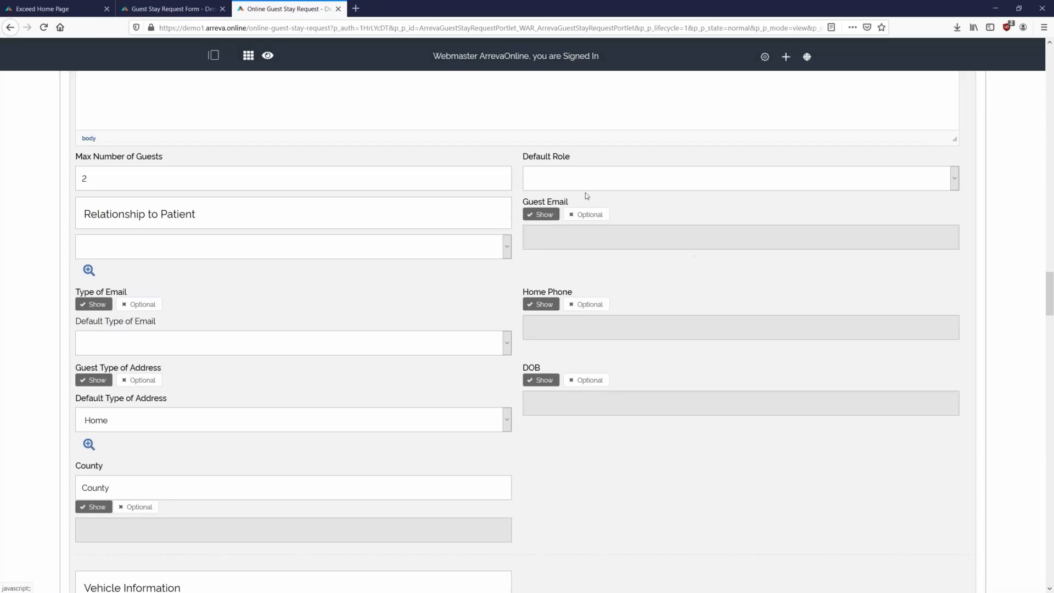
pyautogui.scroll(-1, 745, 272)
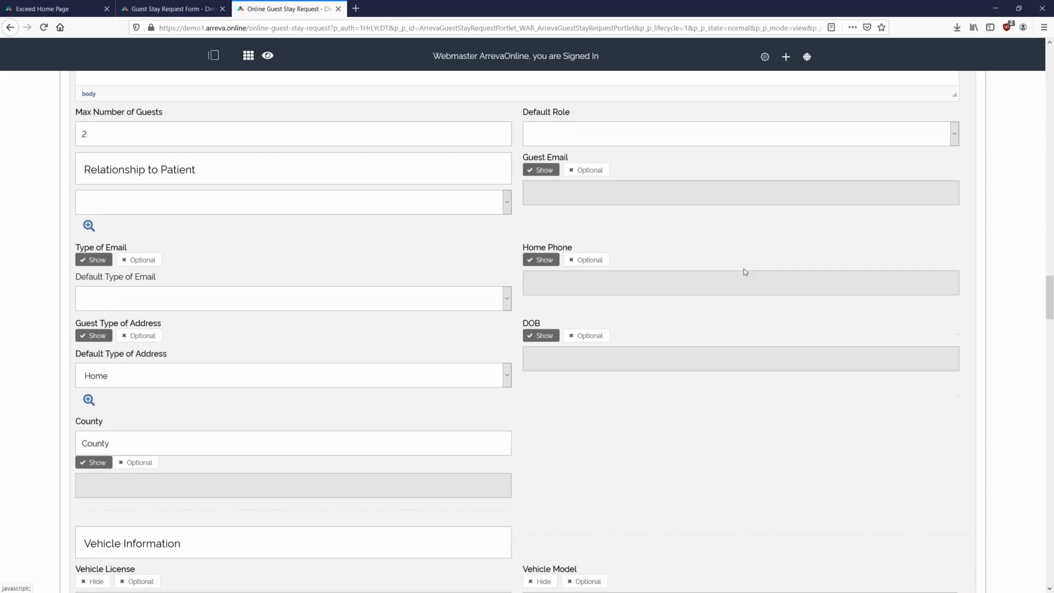
pyautogui.click(587, 160)
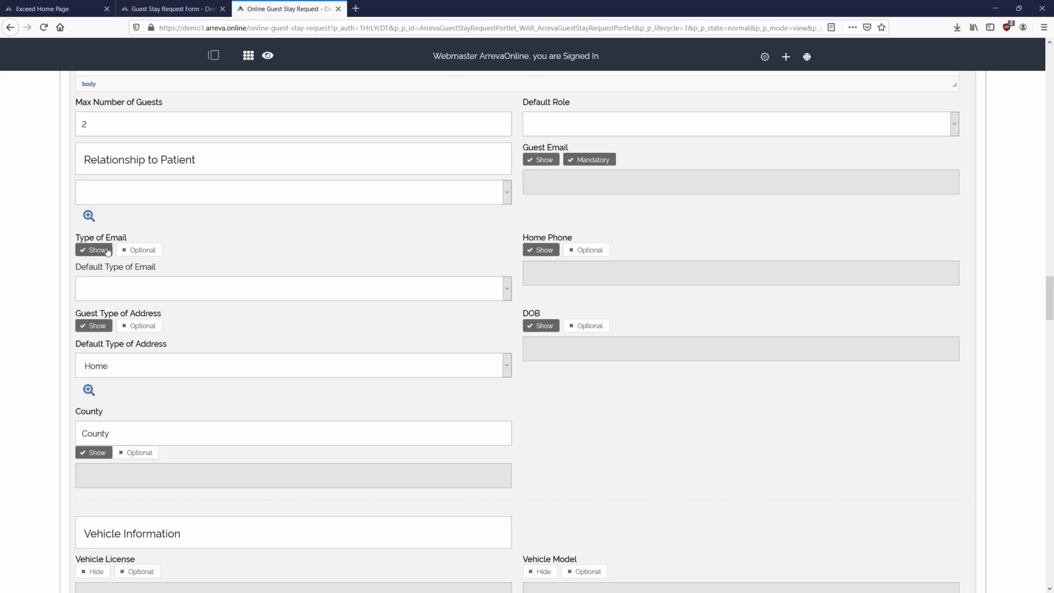
# - Default the email and address types to Home and hide Type of Email and Guest Type of Address
pyautogui.click(154, 281)
pyautogui.click(117, 337)
pyautogui.click(102, 252)
pyautogui.click(109, 368)
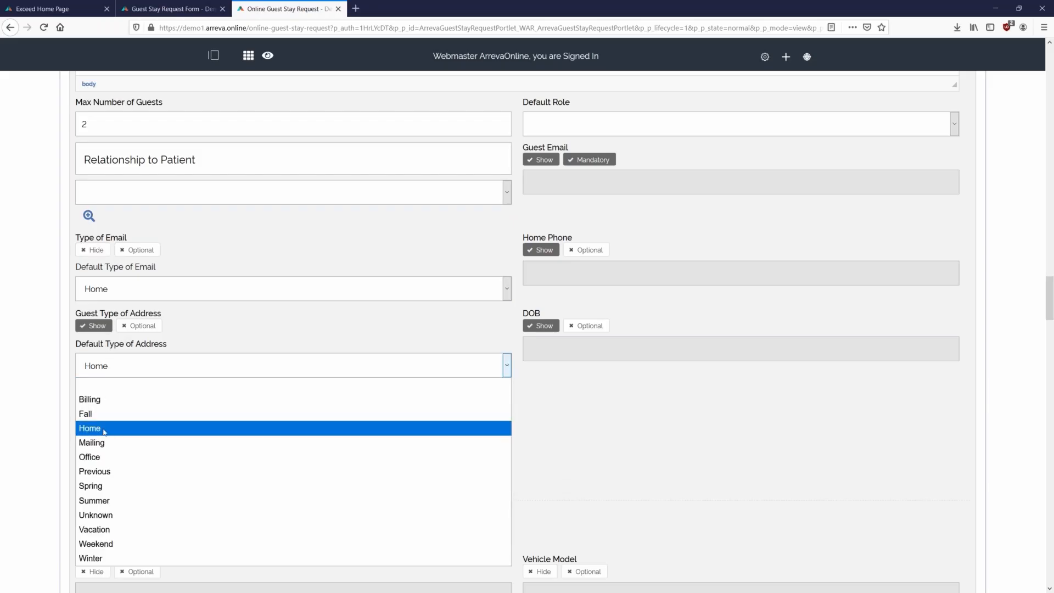
pyautogui.click(98, 429)
pyautogui.click(97, 328)
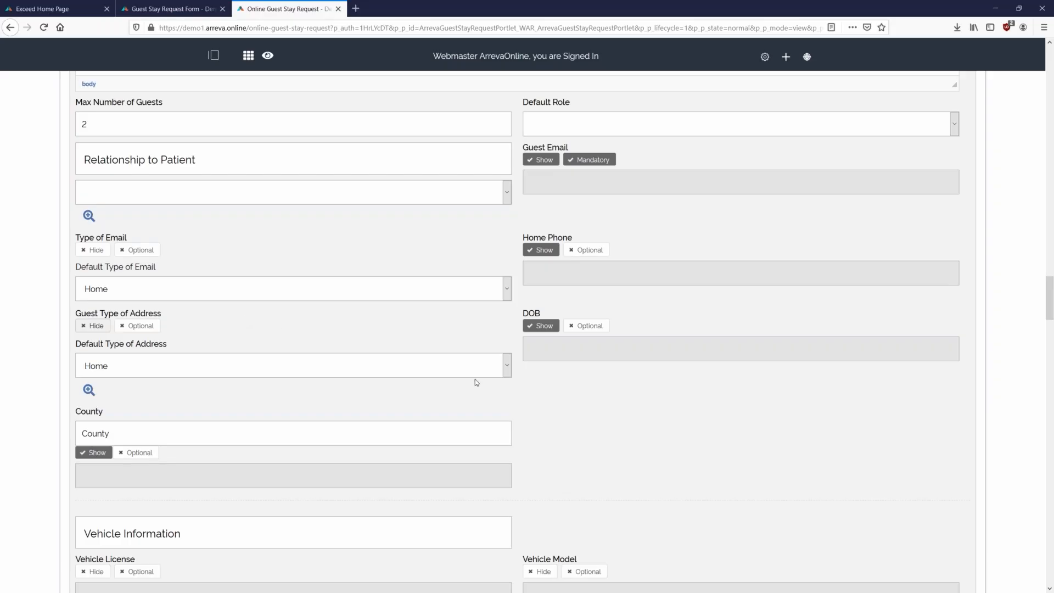
# - Set the Home Phone field to Hide
pyautogui.scroll(-1, 659, 417)
pyautogui.scroll(-2, 653, 358)
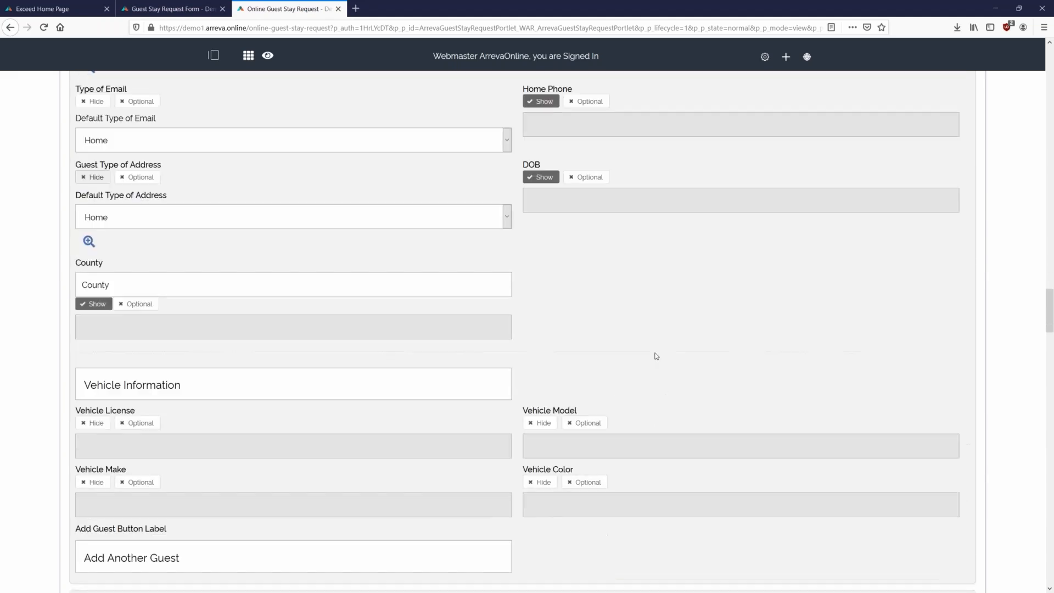
pyautogui.scroll(1, 713, 289)
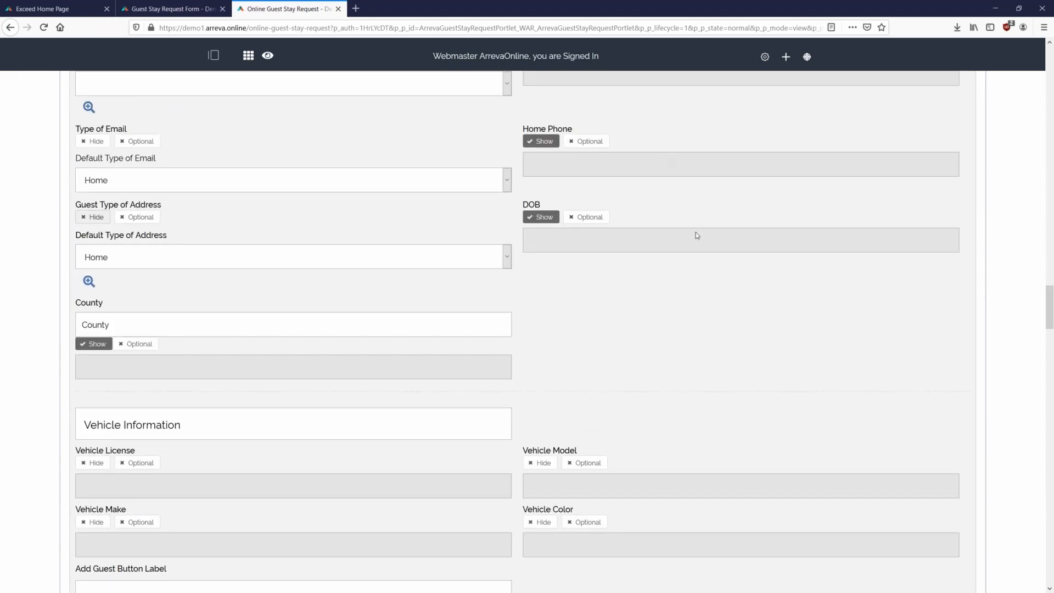
pyautogui.scroll(1, 687, 216)
pyautogui.click(538, 196)
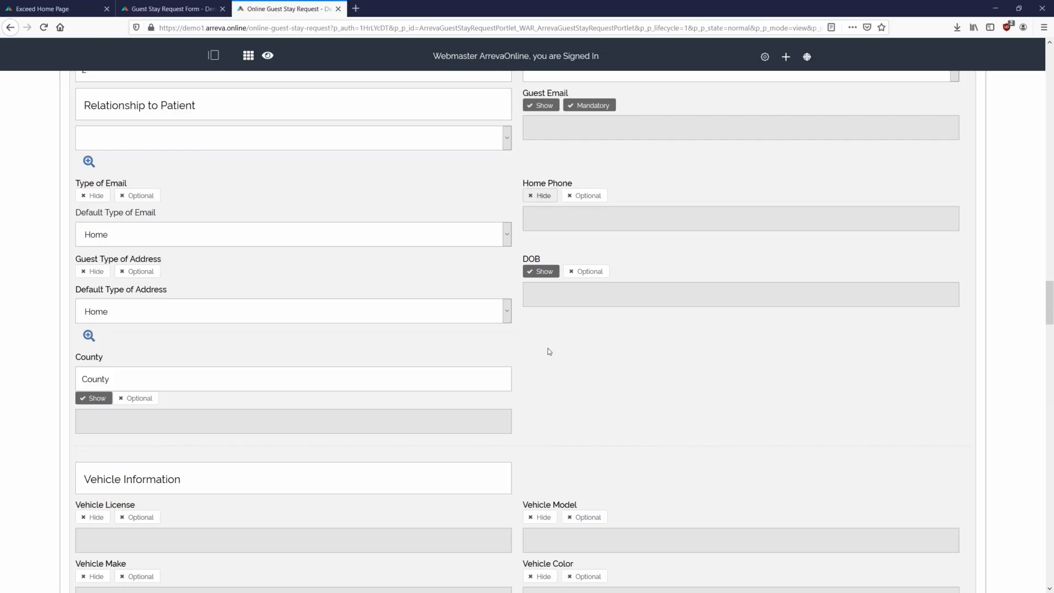
# - Switch the guest DOB field from Optional to Mandatory
pyautogui.scroll(-1, 565, 334)
pyautogui.click(584, 218)
pyautogui.scroll(-1, 588, 308)
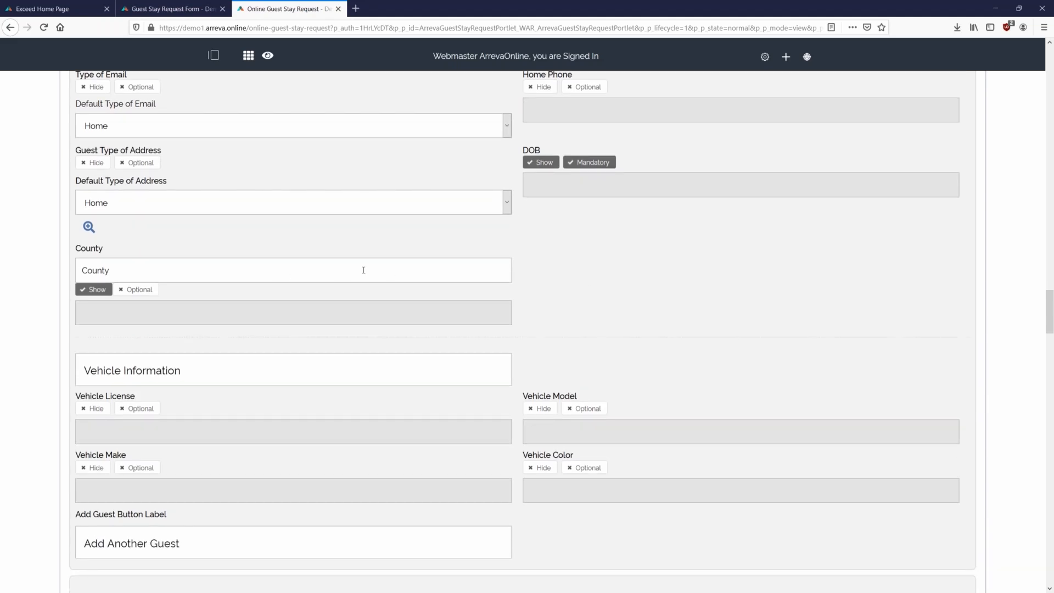
pyautogui.scroll(1, 481, 328)
pyautogui.scroll(-1, 59, 325)
pyautogui.scroll(-1, 162, 325)
# - Make the County field mandatory and scroll down toward Guest UDFS
pyautogui.click(139, 291)
pyautogui.click(576, 300)
pyautogui.scroll(-1, 611, 291)
pyautogui.scroll(-1, 612, 294)
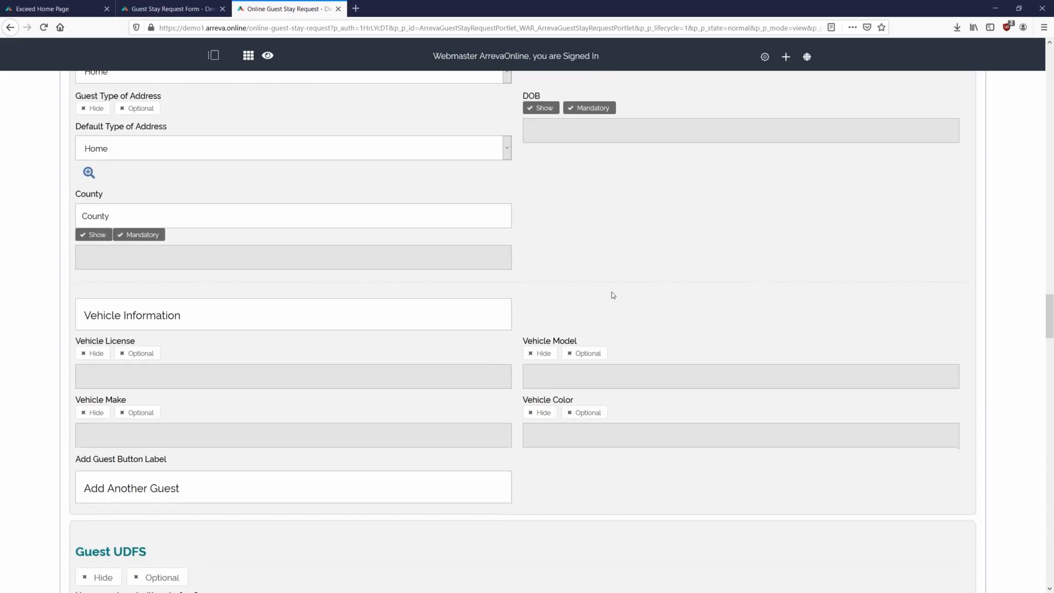
pyautogui.scroll(-1, 531, 255)
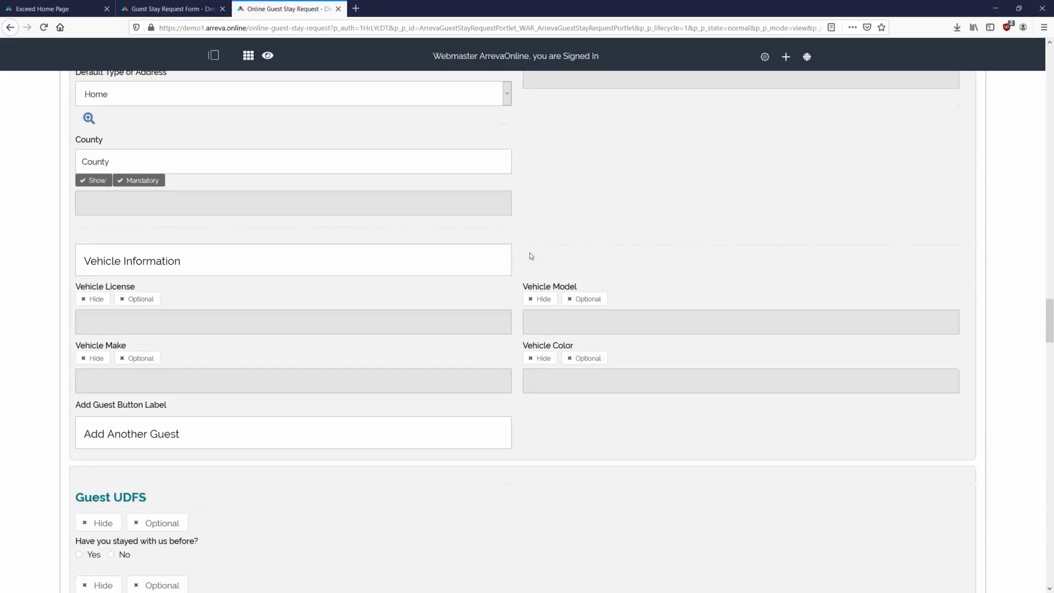
pyautogui.scroll(-2, 360, 271)
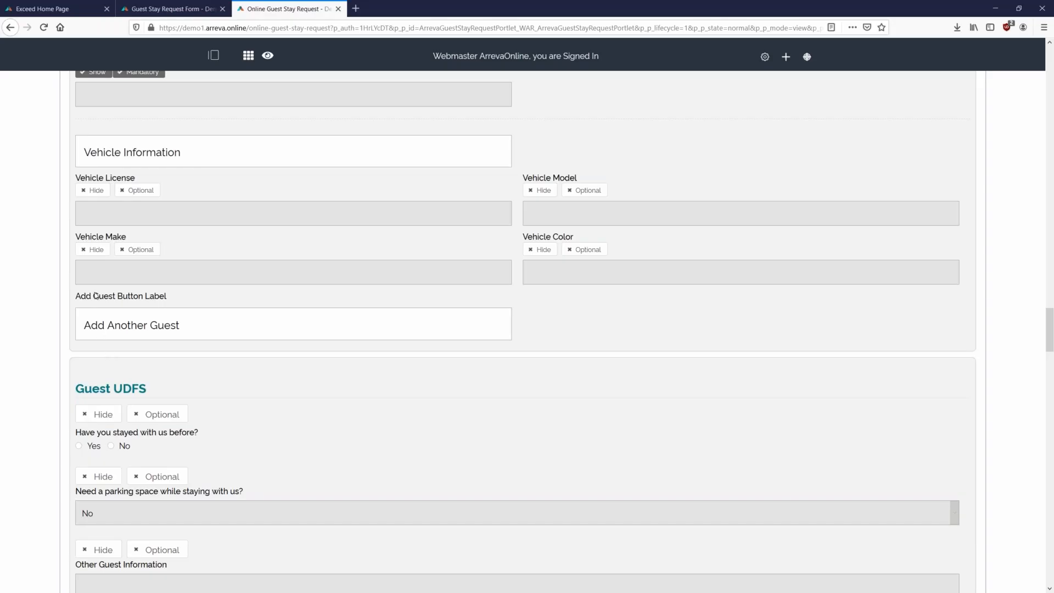
# - Switch Vehicle License, Model, Color and Make from Hide to Show
pyautogui.click(95, 190)
pyautogui.click(541, 190)
pyautogui.click(541, 250)
pyautogui.click(94, 249)
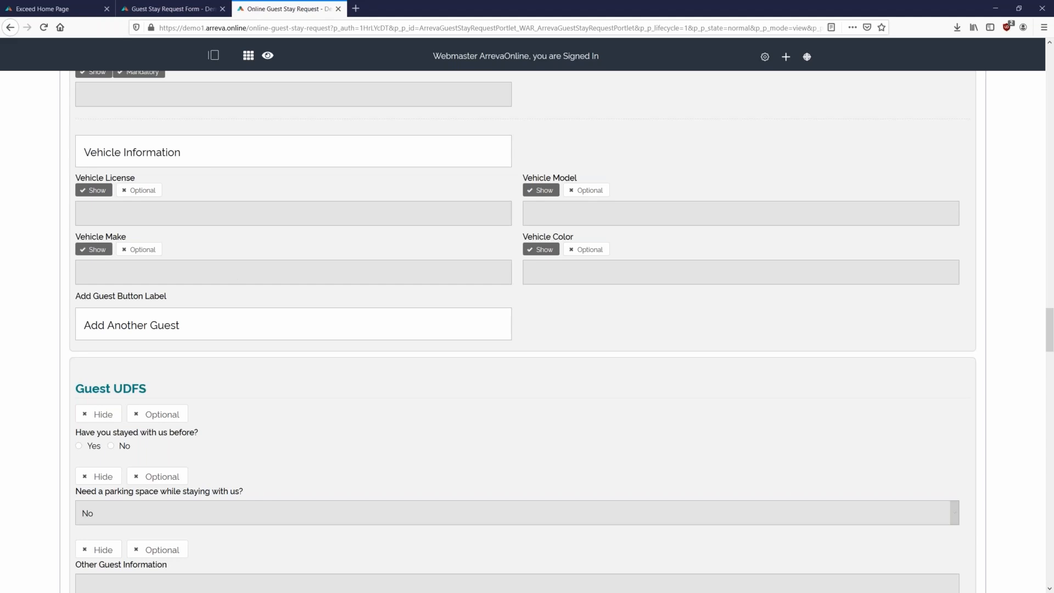
pyautogui.scroll(-2, 494, 315)
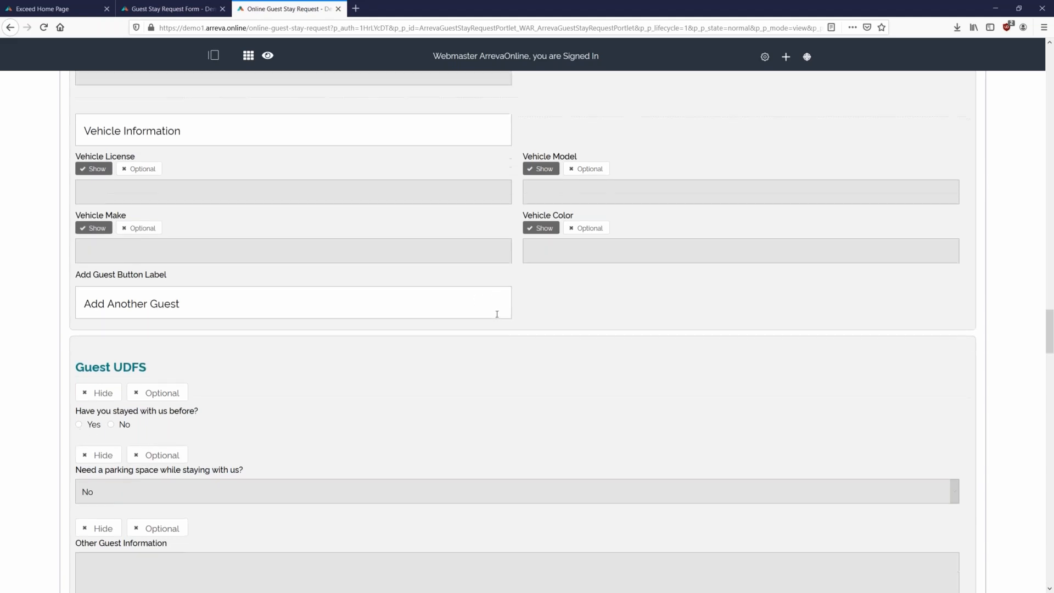
pyautogui.scroll(-2, 520, 312)
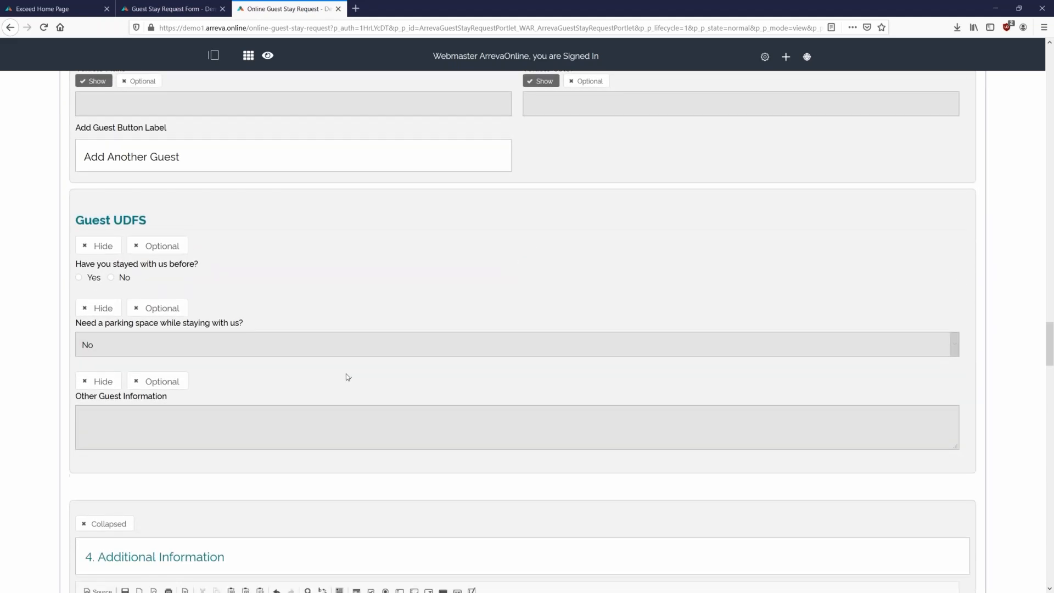
pyautogui.scroll(-2, 346, 373)
pyautogui.scroll(1, 112, 183)
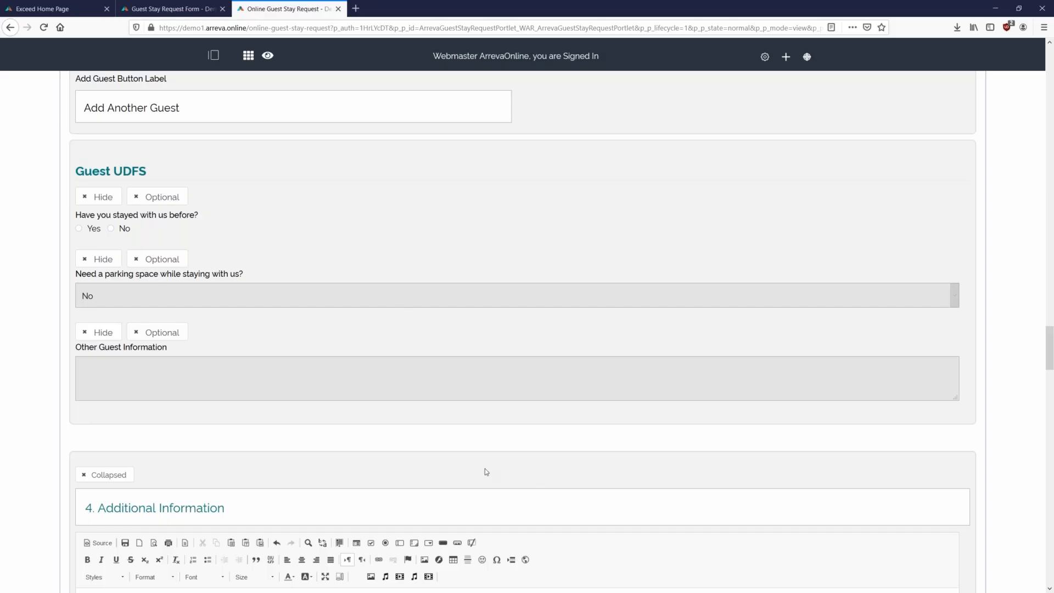
# - Show the stayed-with-us-before, parking space and Other Guest Information questions, leaving them optional
pyautogui.click(99, 197)
pyautogui.click(99, 258)
pyautogui.click(98, 332)
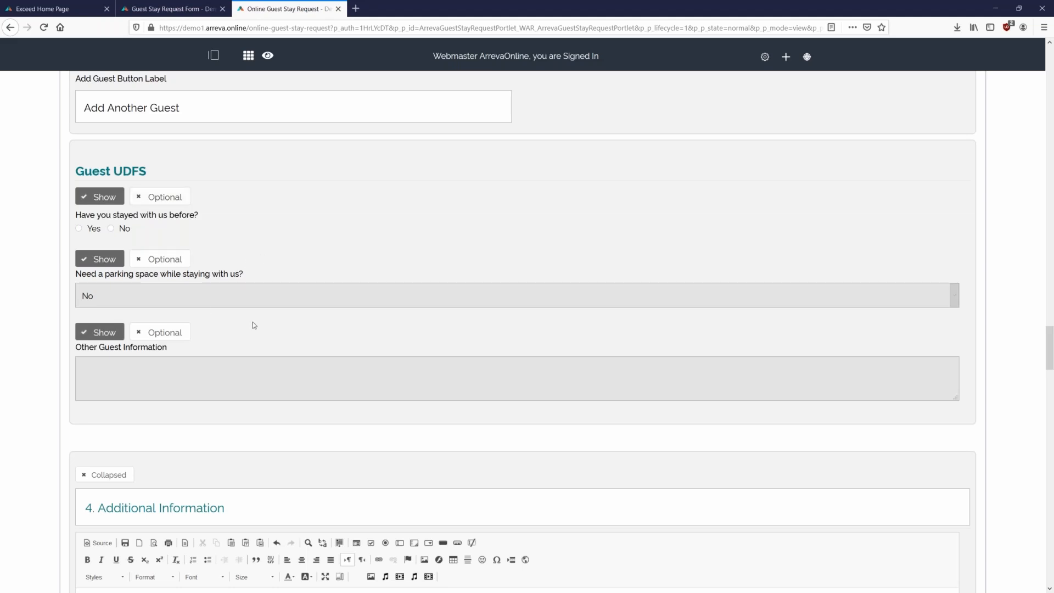
pyautogui.scroll(-3, 325, 301)
pyautogui.scroll(-1, 307, 332)
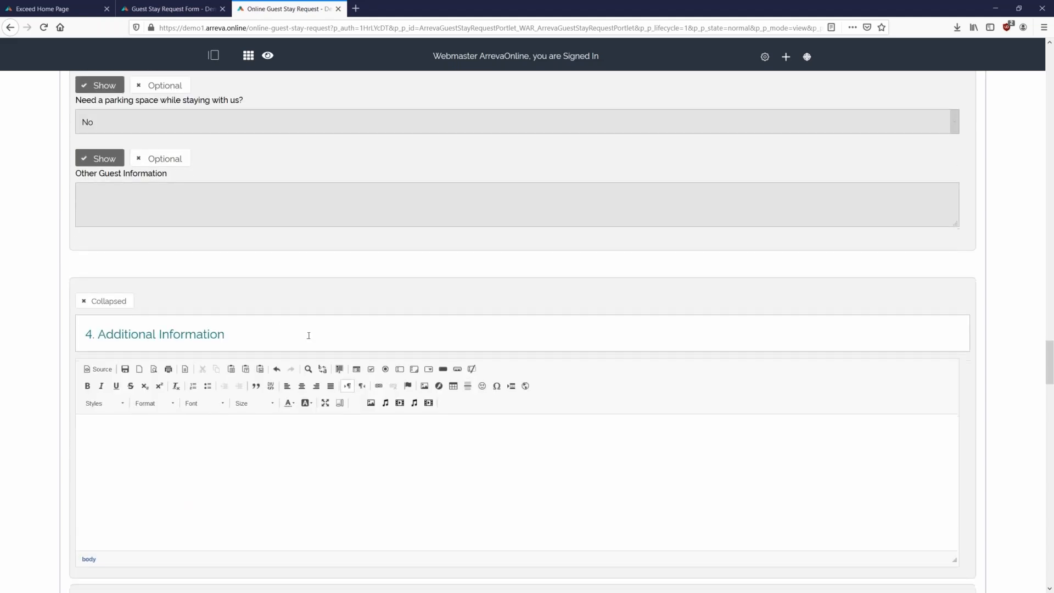
pyautogui.scroll(3, 308, 334)
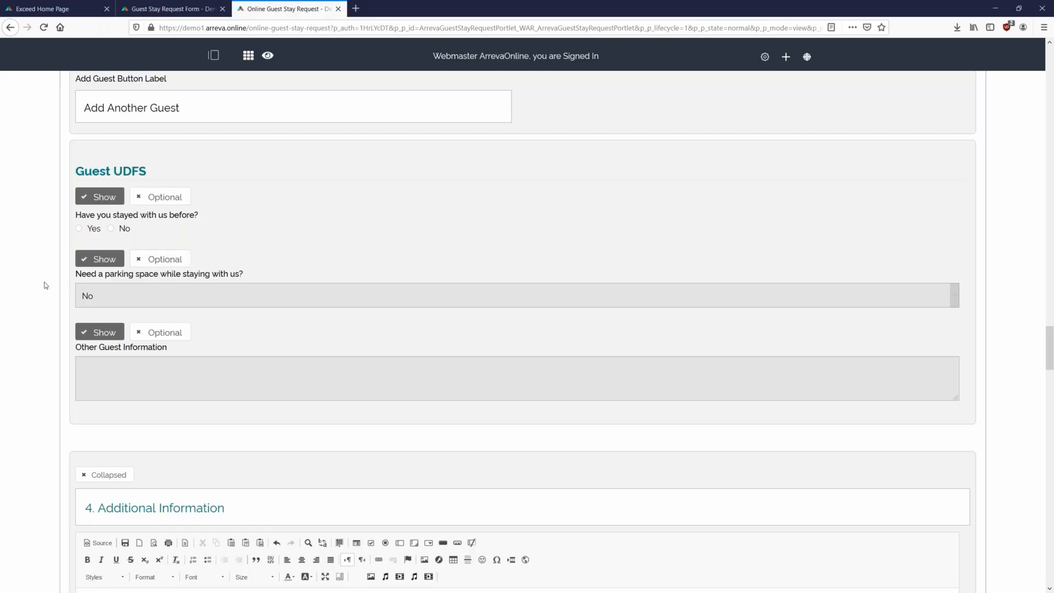
# - Show the special-needs and photo-permission questions, keeping the language interpreter questions hidden
pyautogui.scroll(-2, 39, 281)
pyautogui.scroll(-4, 39, 280)
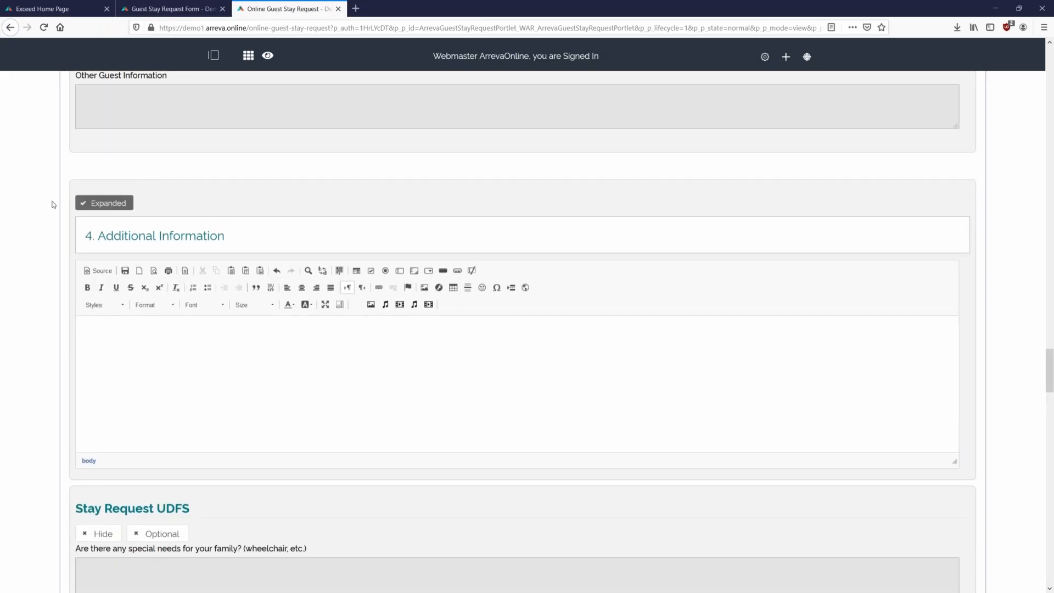
pyautogui.scroll(-4, 61, 214)
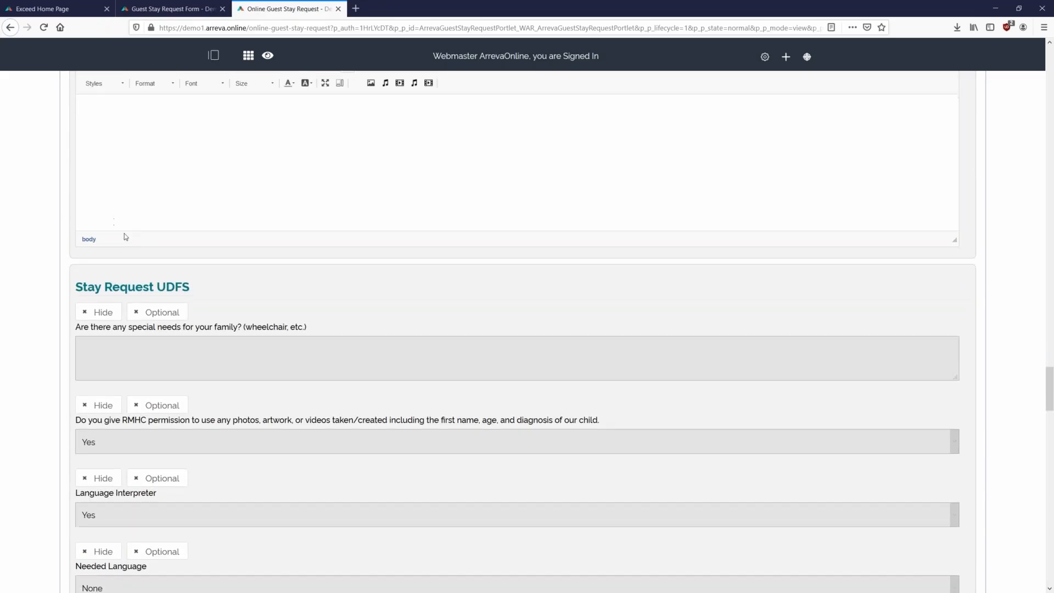
pyautogui.scroll(-1, 83, 247)
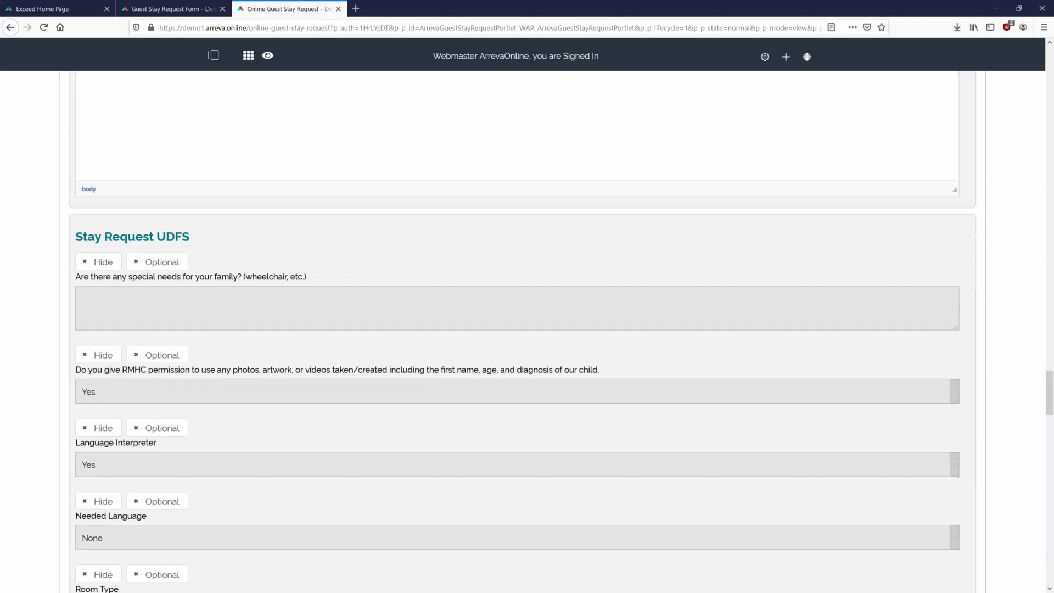
pyautogui.click(99, 269)
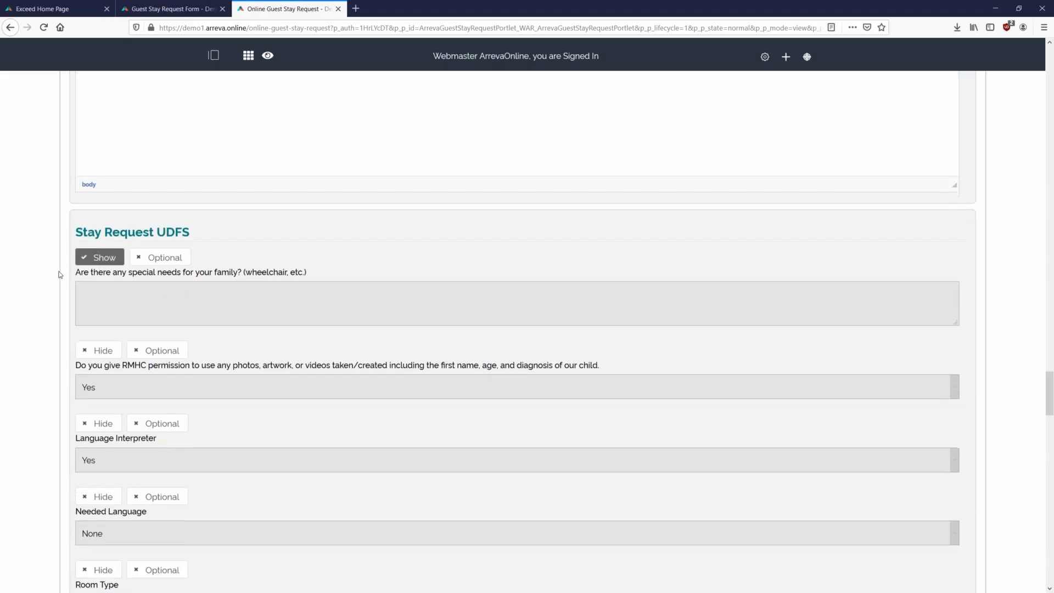
pyautogui.scroll(-1, 59, 271)
pyautogui.click(89, 303)
pyautogui.click(98, 374)
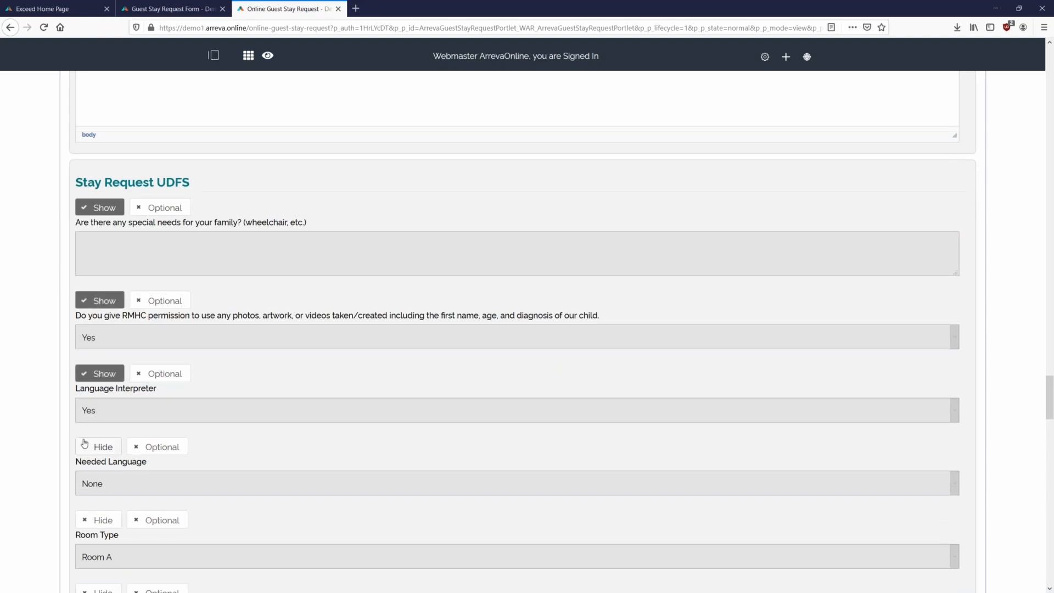
pyautogui.click(98, 447)
pyautogui.scroll(-2, 49, 482)
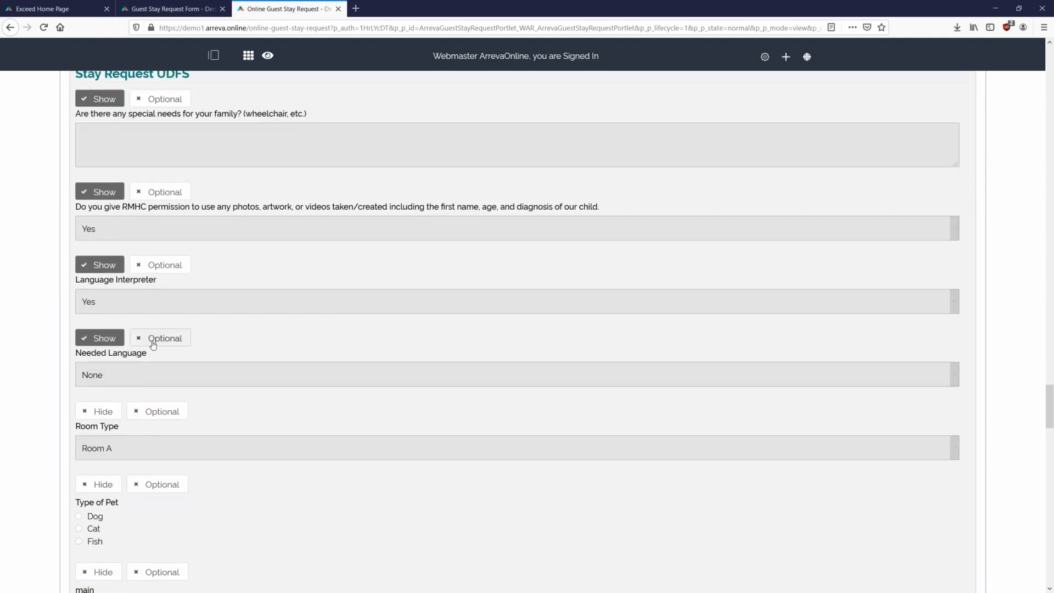
pyautogui.click(99, 337)
pyautogui.click(99, 265)
# - Make the photo-permission question mandatory while leaving special needs optional
pyautogui.scroll(2, 24, 336)
pyautogui.scroll(-4, 22, 348)
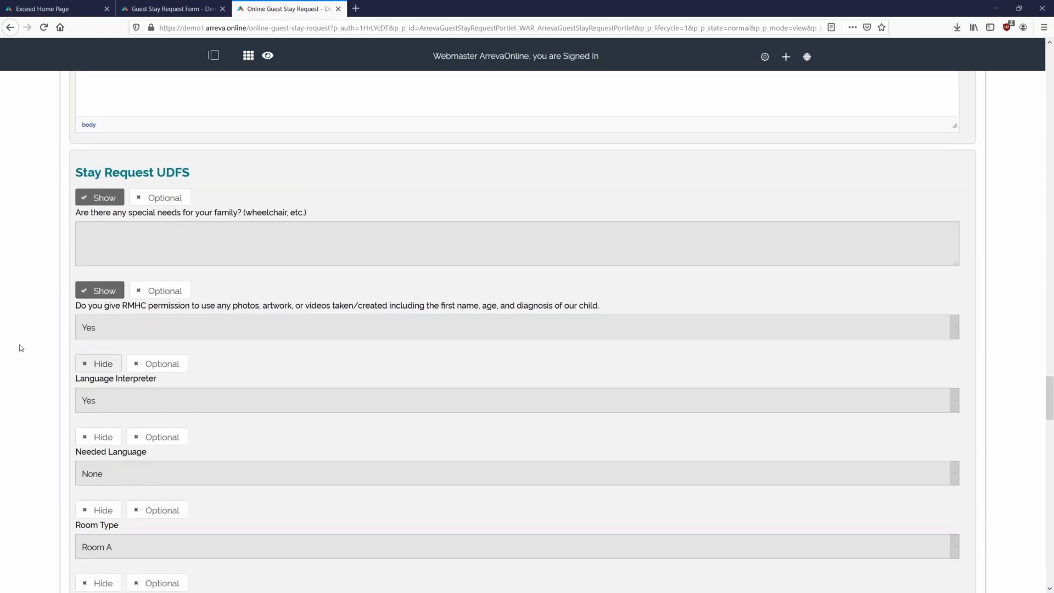
pyautogui.scroll(4, 87, 426)
pyautogui.click(159, 207)
pyautogui.click(165, 300)
pyautogui.click(164, 207)
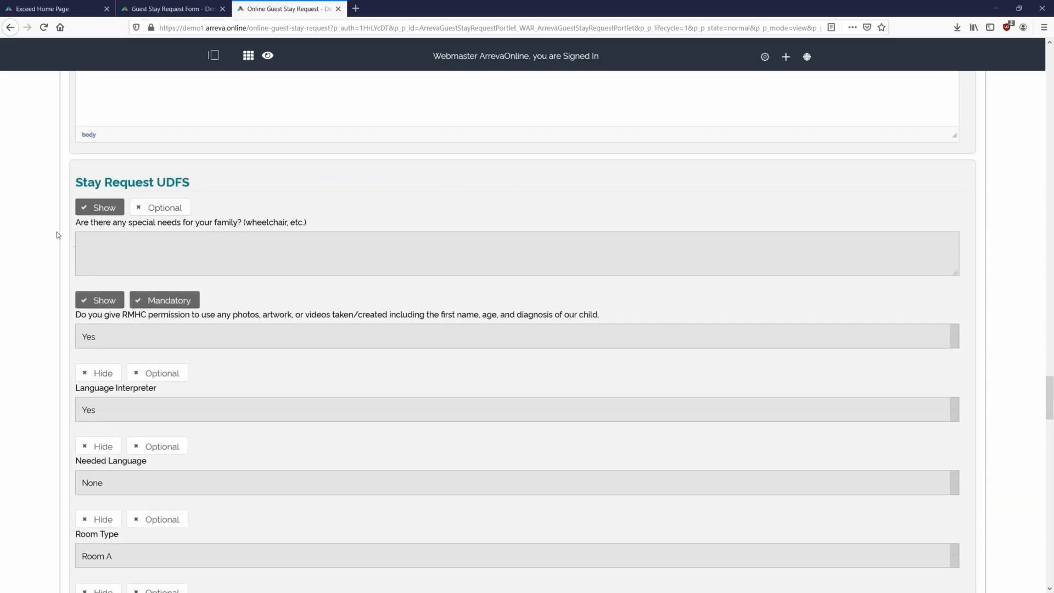
pyautogui.scroll(-2, 80, 274)
pyautogui.scroll(-1, 84, 292)
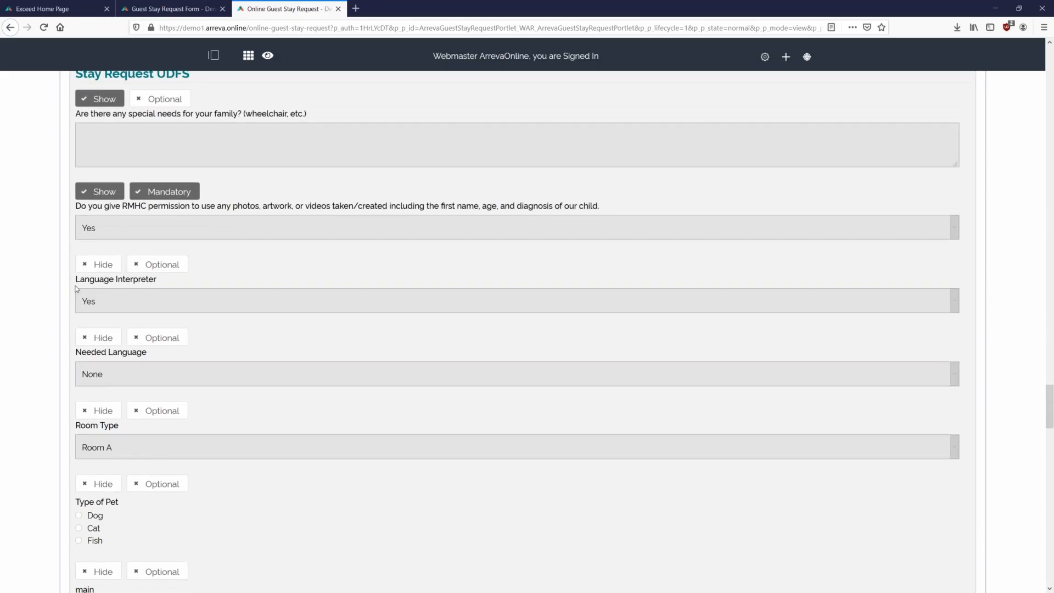
pyautogui.scroll(7, 76, 288)
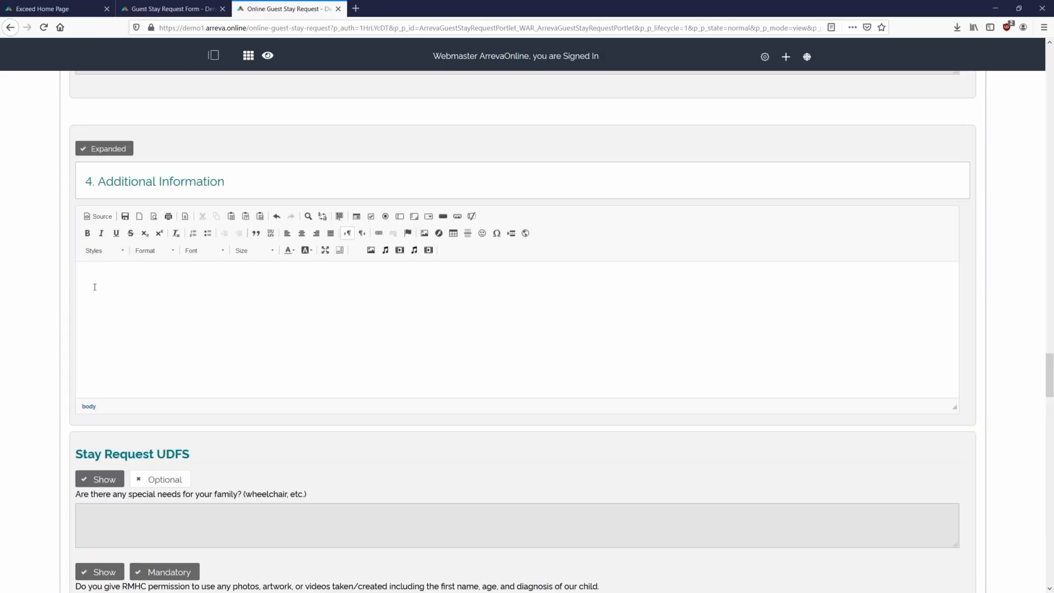
pyautogui.scroll(-9, 91, 289)
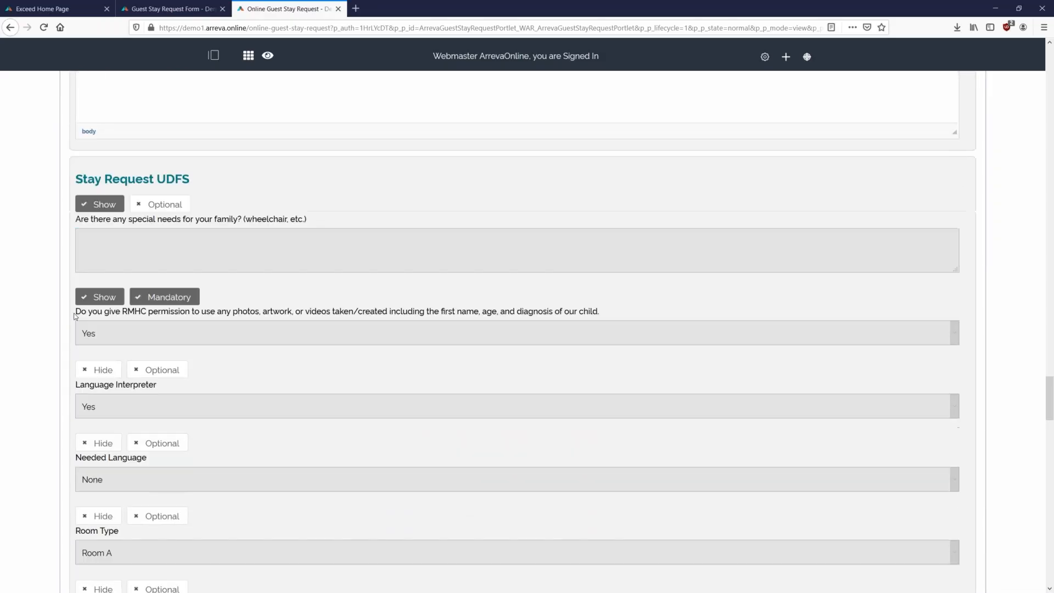
pyautogui.scroll(-8, 65, 319)
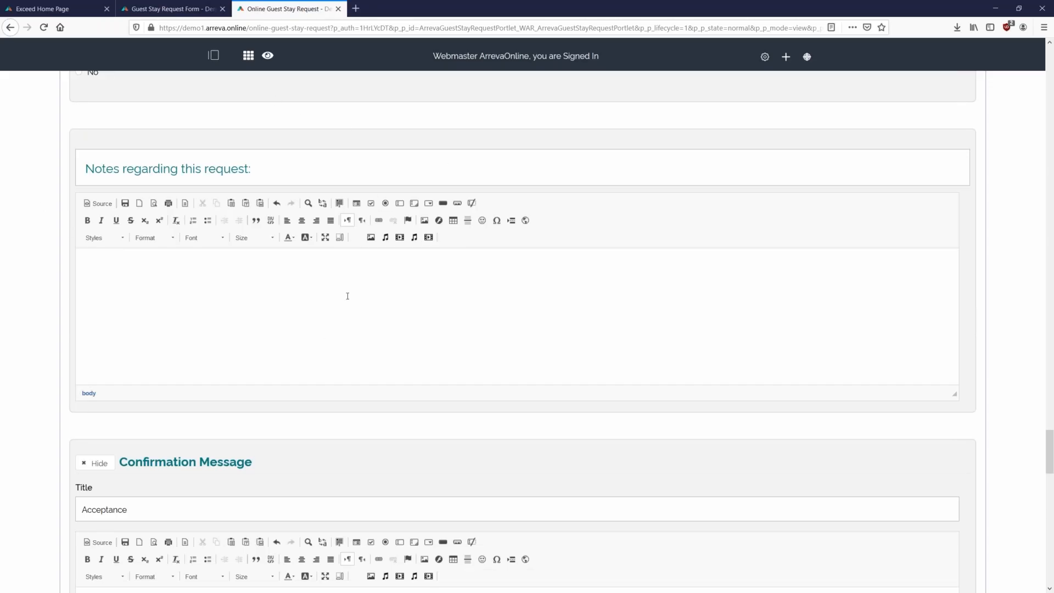
# - Switch the Confirmation Message from Hide to Show and begin editing its message text
pyautogui.moveTo(257, 169); pyautogui.dragTo(86, 169)
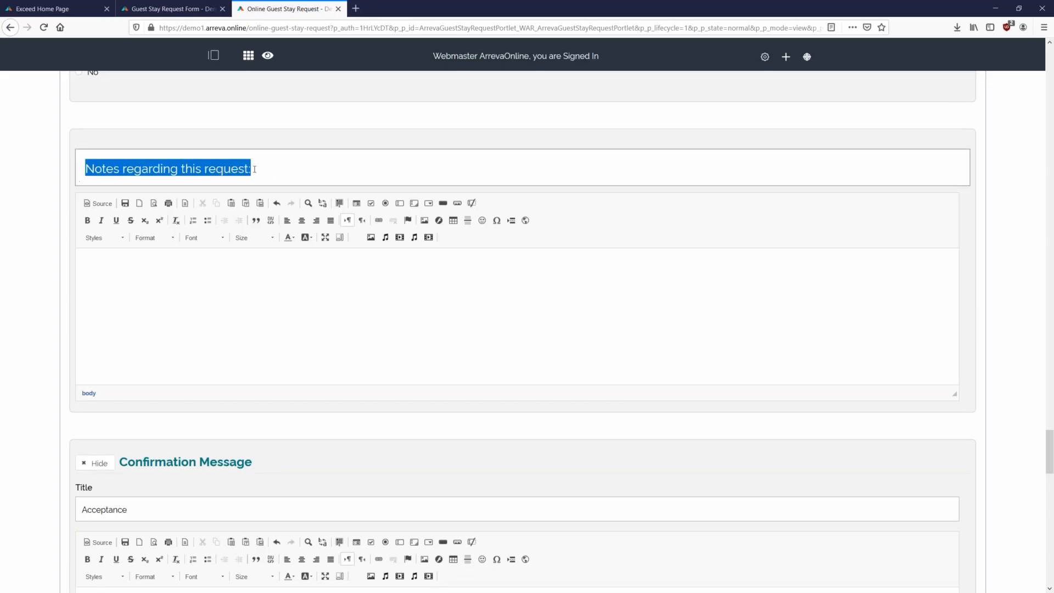
pyautogui.click(260, 169)
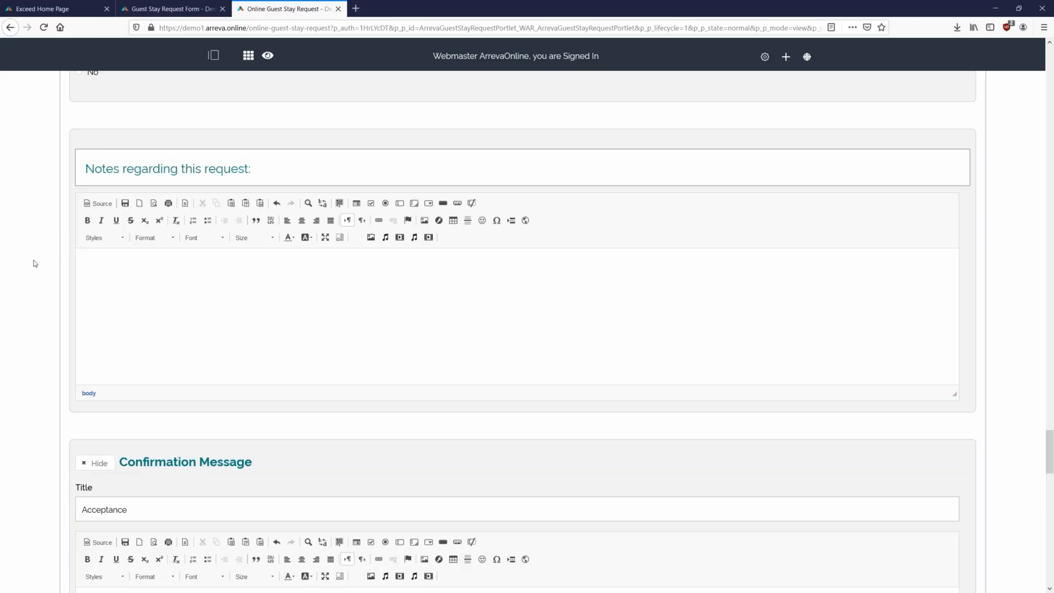
pyautogui.scroll(-4, 32, 259)
pyautogui.scroll(-1, 32, 260)
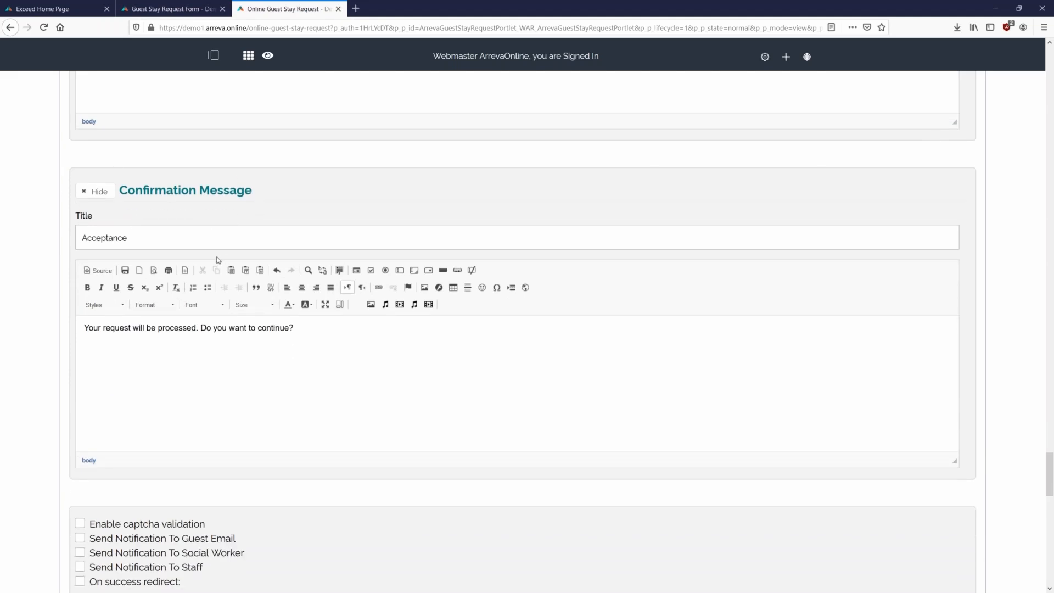
pyautogui.click(88, 197)
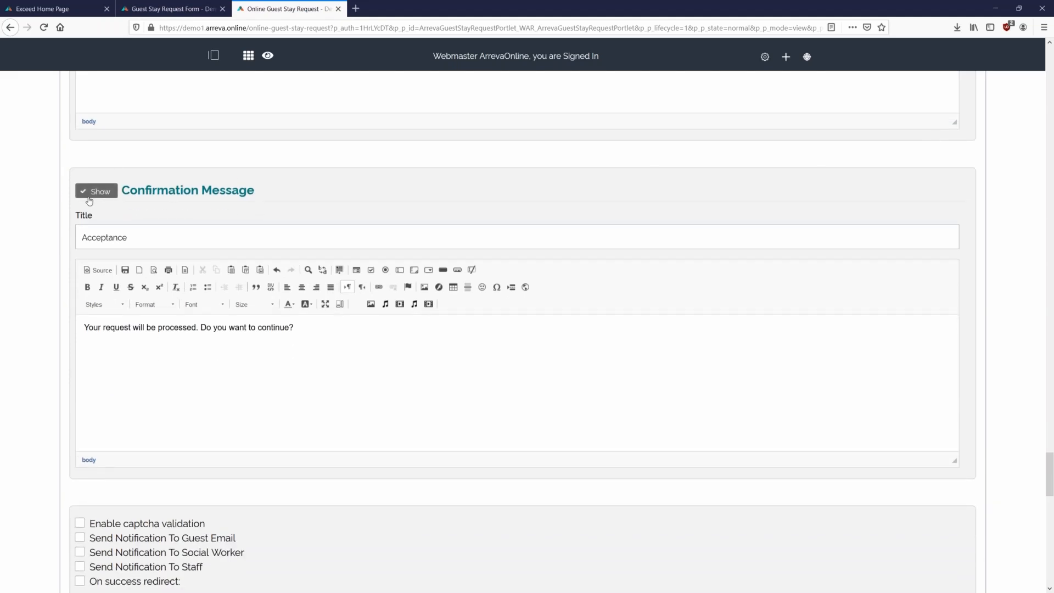
pyautogui.click(390, 350)
# - Enable captcha validation and notification emails to the guest and the social worker
pyautogui.scroll(-3, 23, 324)
pyautogui.click(81, 361)
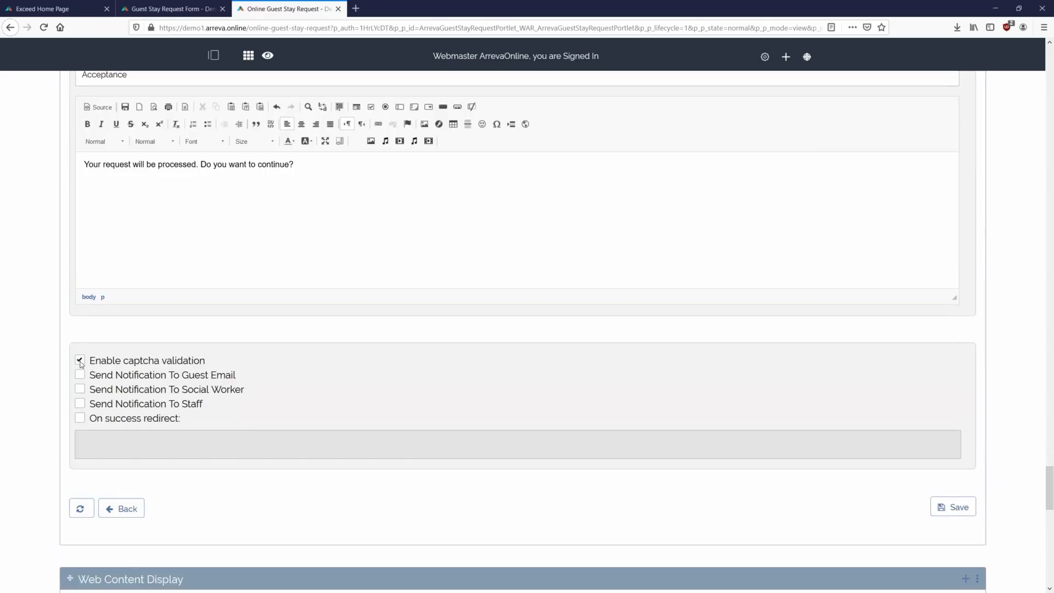
pyautogui.click(79, 376)
pyautogui.click(80, 389)
# - Leave On success redirect unchecked, then save the form settings and confirm the update
pyautogui.click(80, 420)
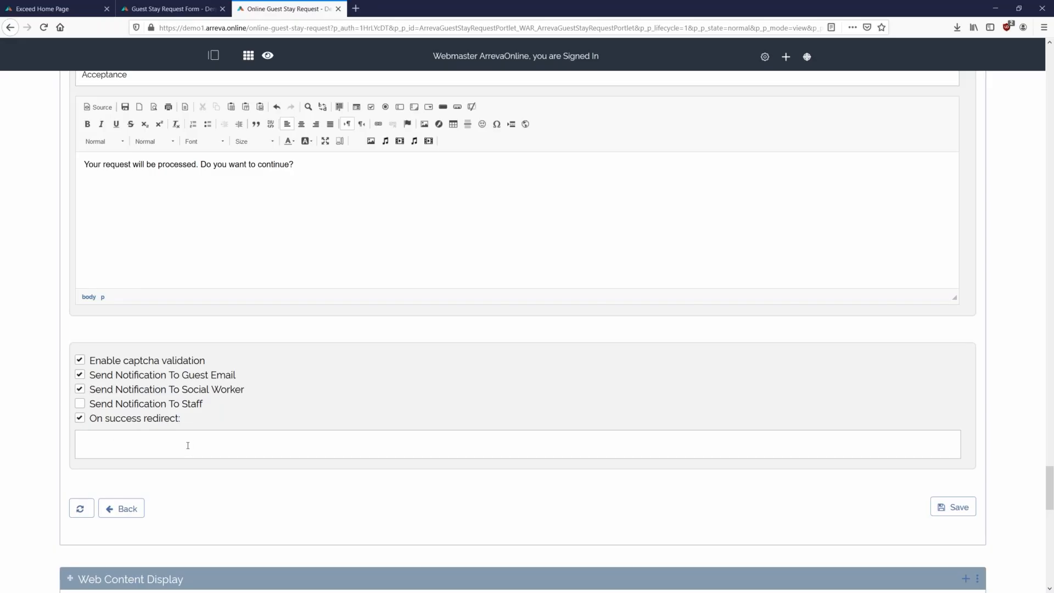
pyautogui.click(166, 446)
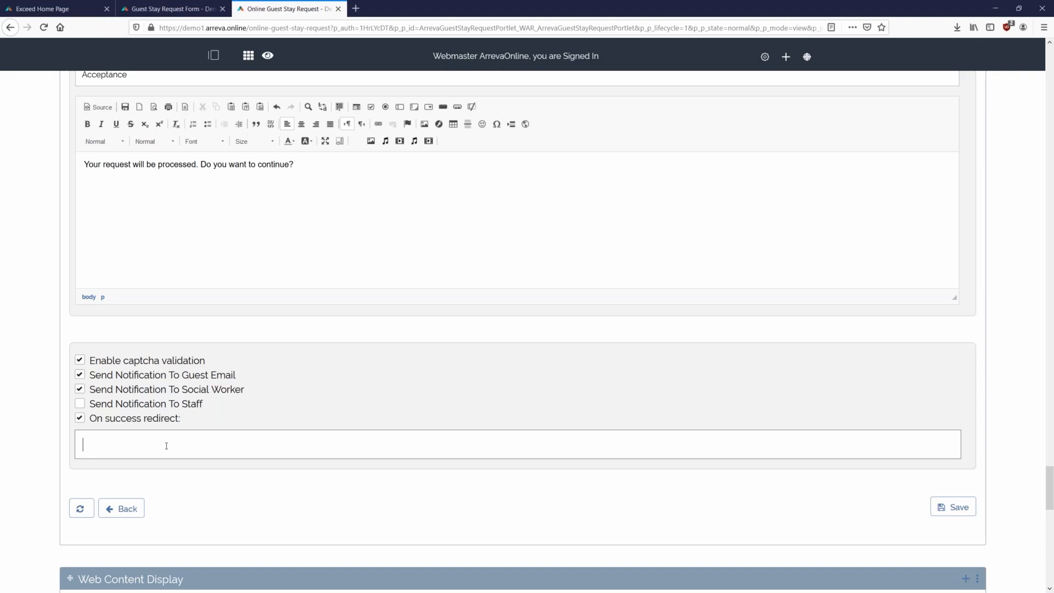
pyautogui.click(478, 430)
pyautogui.click(80, 418)
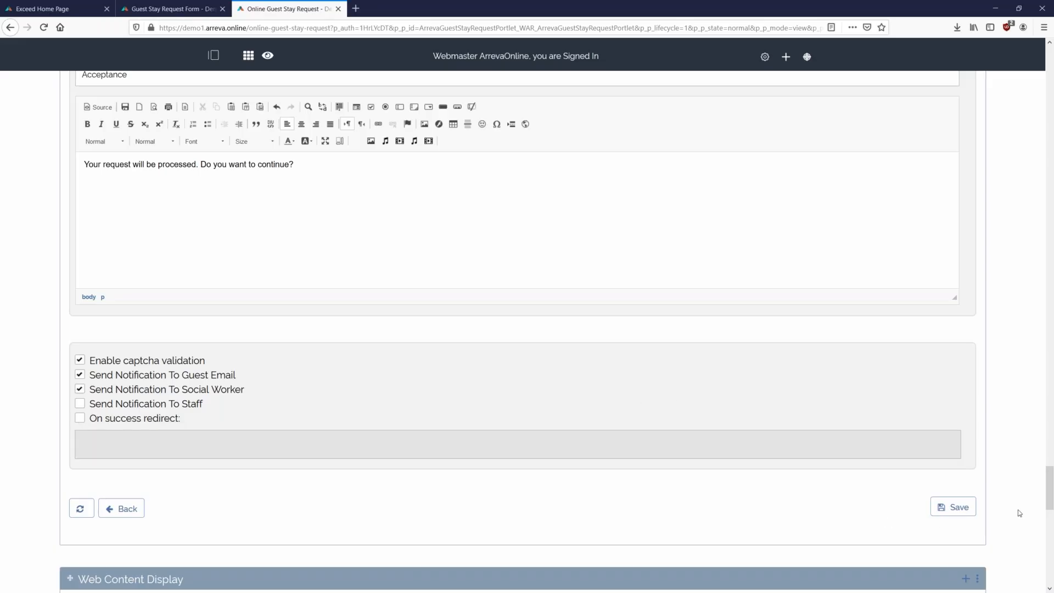
pyautogui.click(965, 513)
pyautogui.click(503, 259)
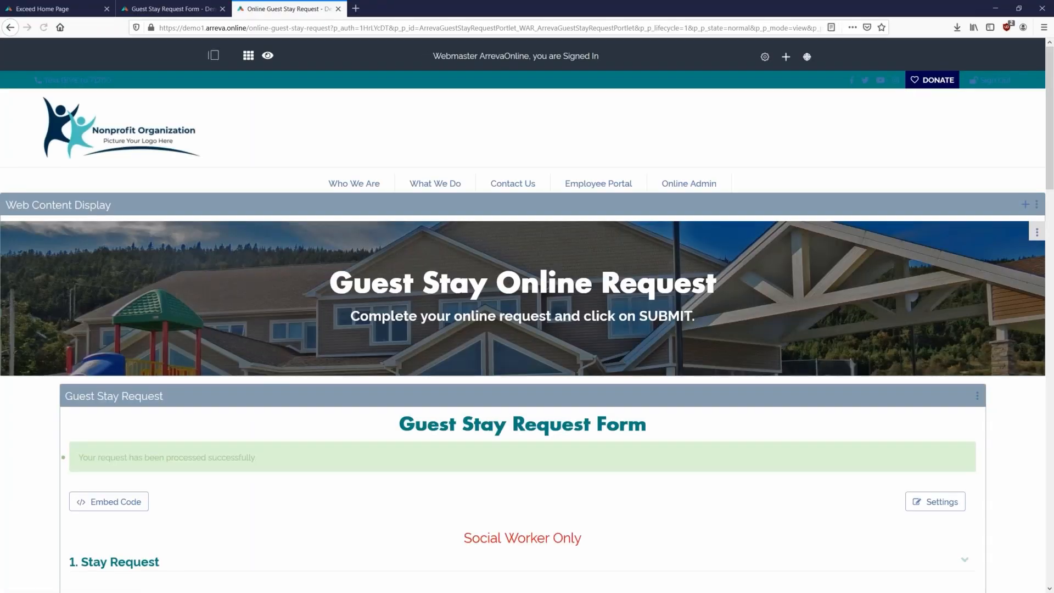
# - Expand and collapse the live form's Patient Information section
pyautogui.scroll(-6, 532, 278)
pyautogui.scroll(-5, 893, 330)
pyautogui.scroll(3, 887, 352)
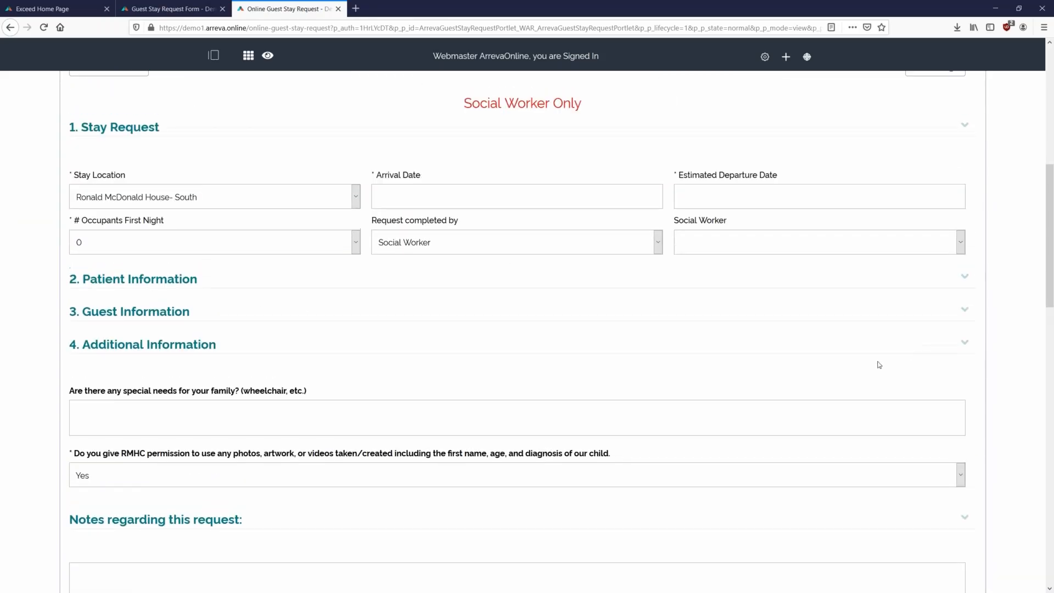
pyautogui.scroll(1, 878, 369)
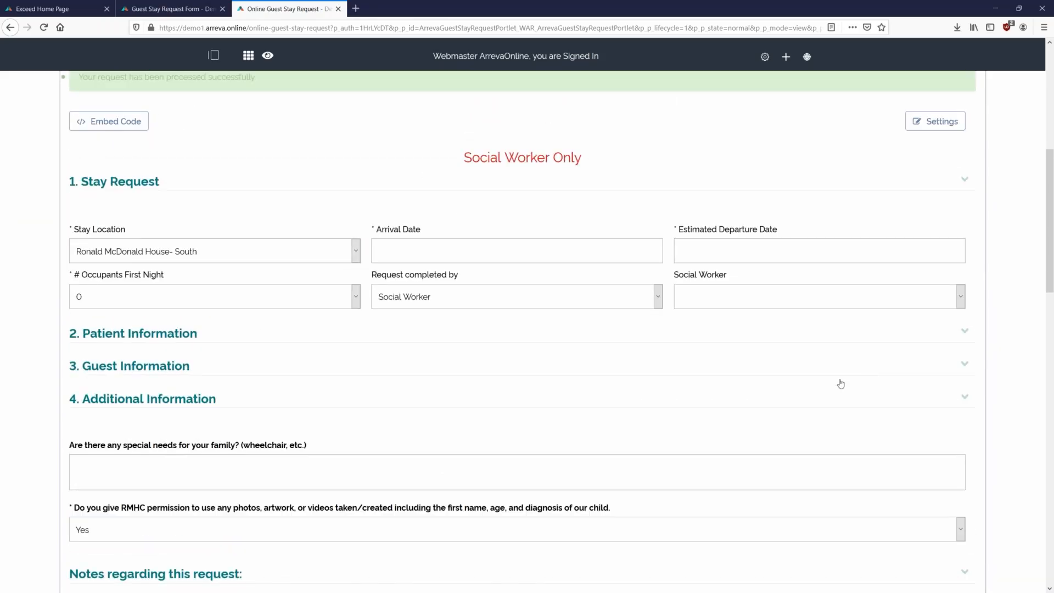
pyautogui.click(504, 332)
pyautogui.scroll(-5, 769, 346)
pyautogui.scroll(3, 497, 327)
pyautogui.click(142, 227)
# - Expand Guest Information, tick Vehicle Information to show its fields, then collapse it
pyautogui.click(173, 257)
pyautogui.scroll(-5, 515, 321)
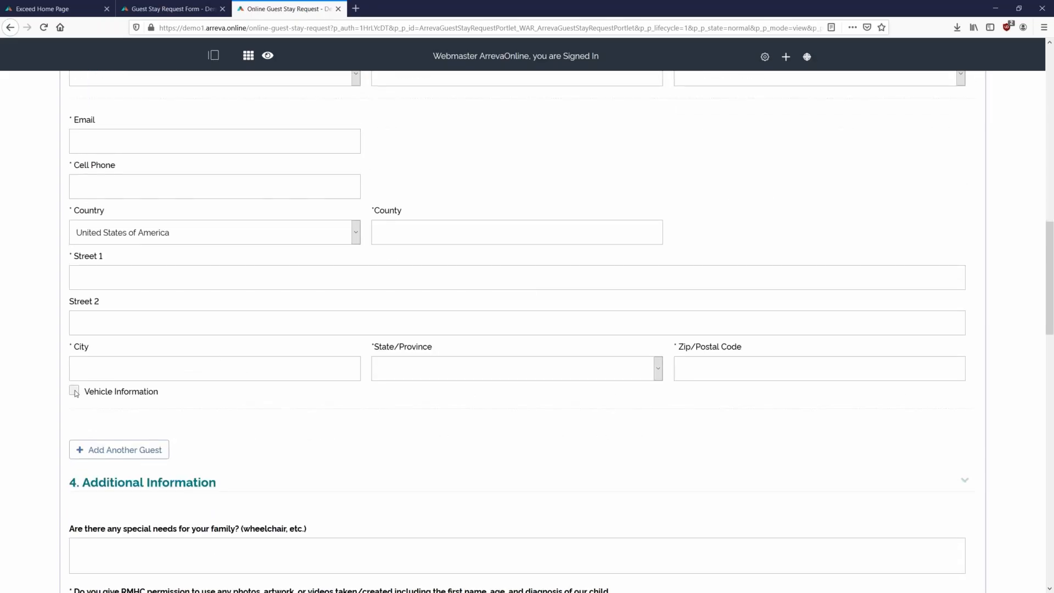
pyautogui.scroll(-1, 75, 393)
pyautogui.click(74, 335)
pyautogui.scroll(-1, 267, 341)
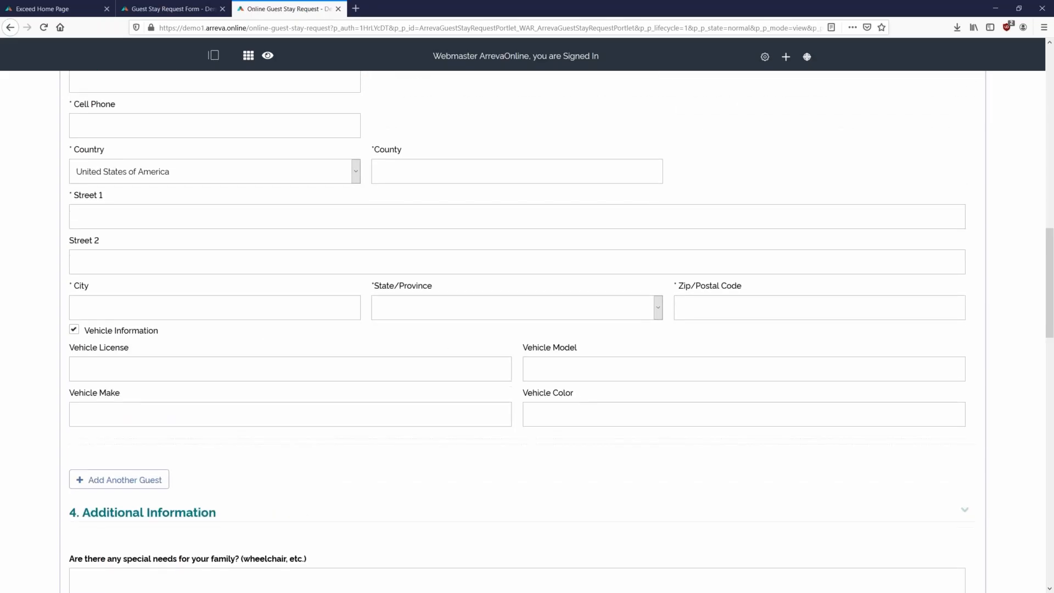
pyautogui.scroll(7, 701, 377)
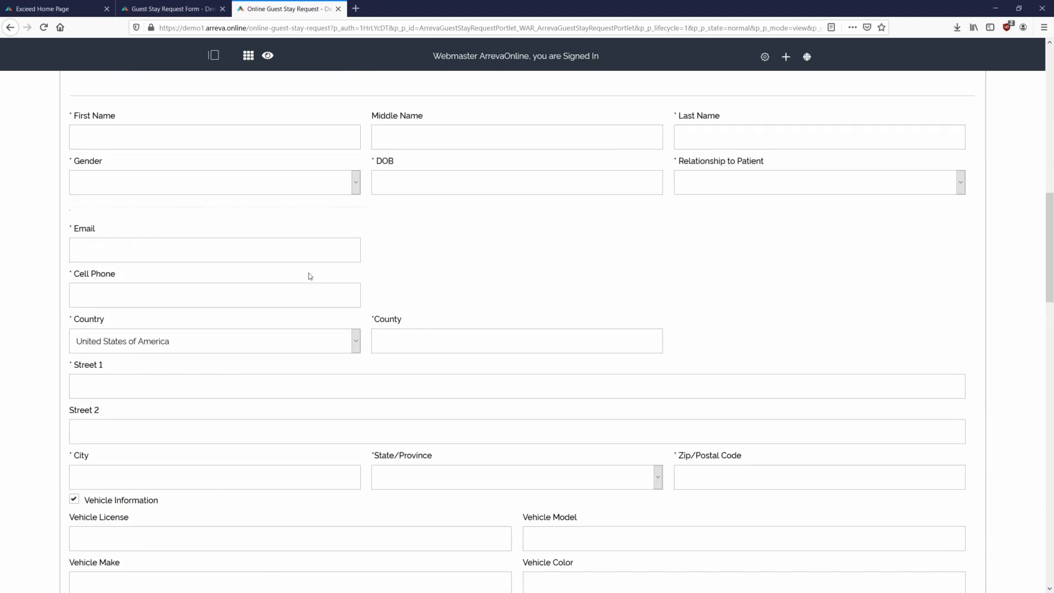
pyautogui.click(162, 215)
pyautogui.scroll(2, 206, 302)
pyautogui.scroll(-2, 242, 446)
# - Answer No to photo permission and return to the form's settings
pyautogui.click(398, 373)
pyautogui.click(409, 398)
pyautogui.scroll(4, 529, 387)
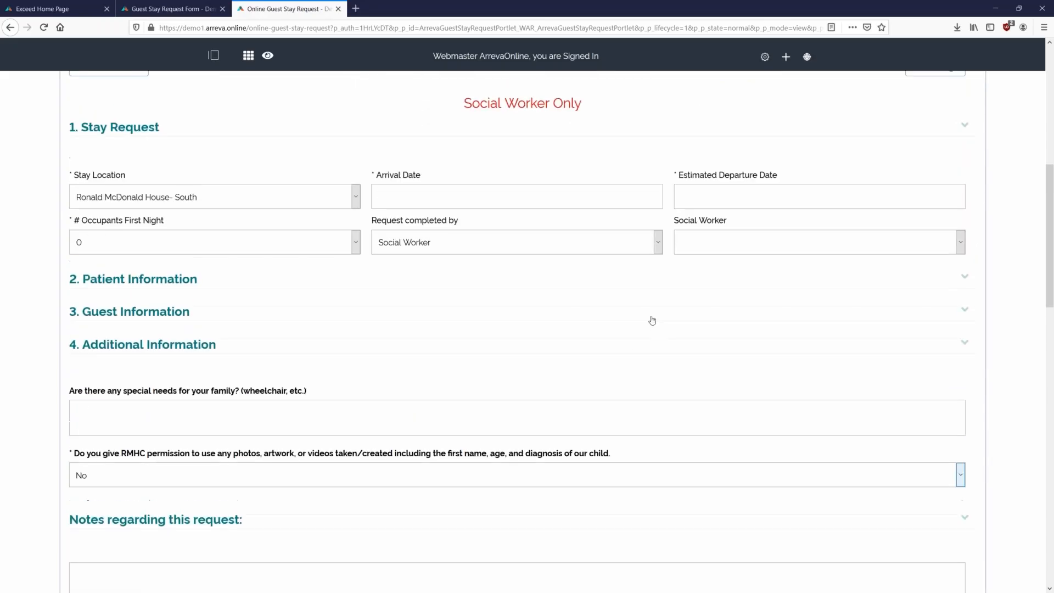
pyautogui.scroll(1, 769, 252)
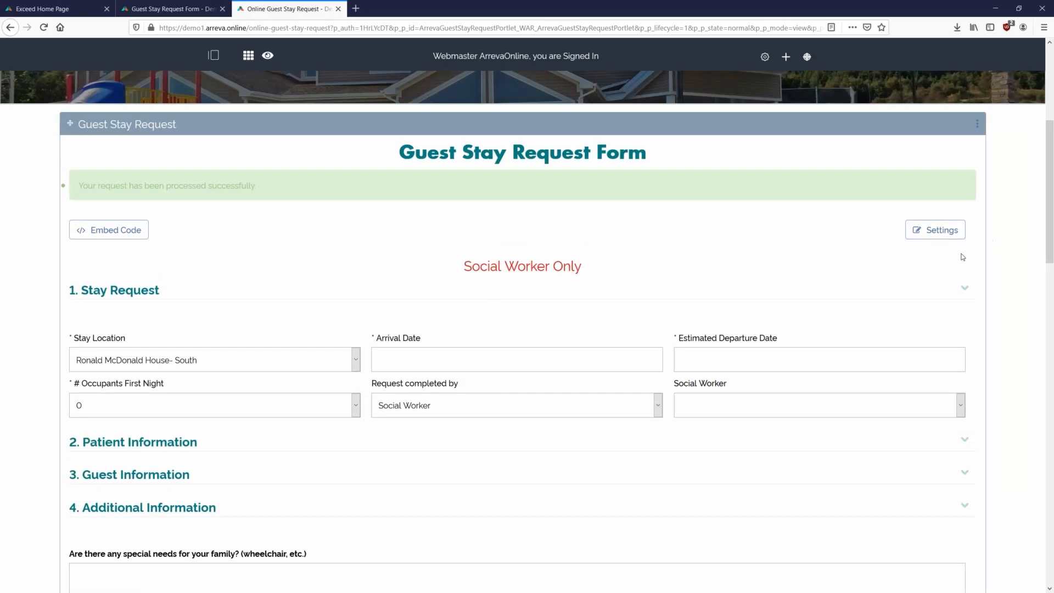
pyautogui.click(936, 232)
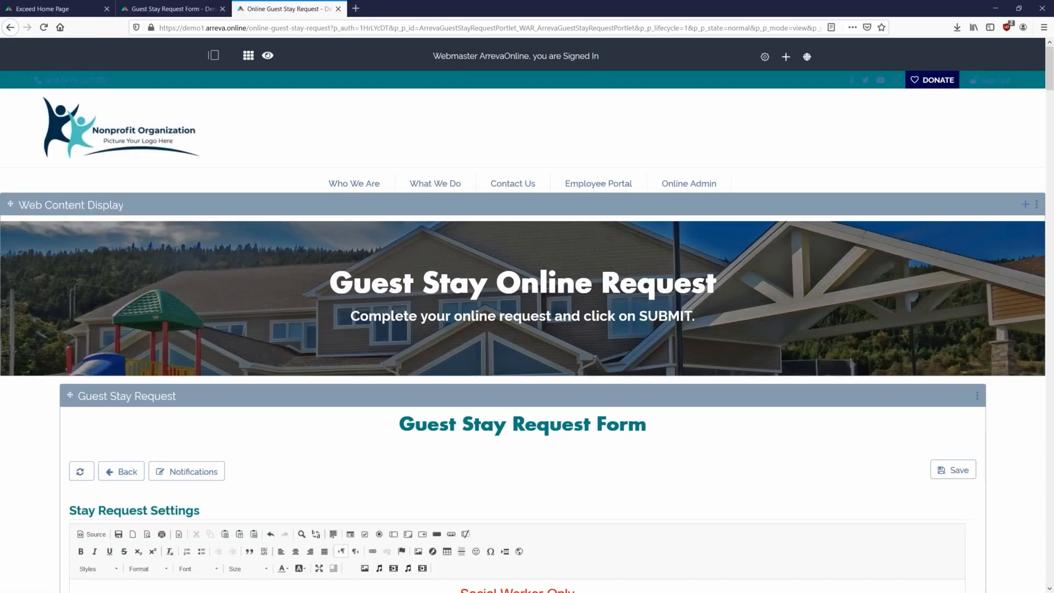
# - Show the Guest 1, Social Worker, Staff, Admin and rejection notification templates
pyautogui.scroll(-2, 190, 234)
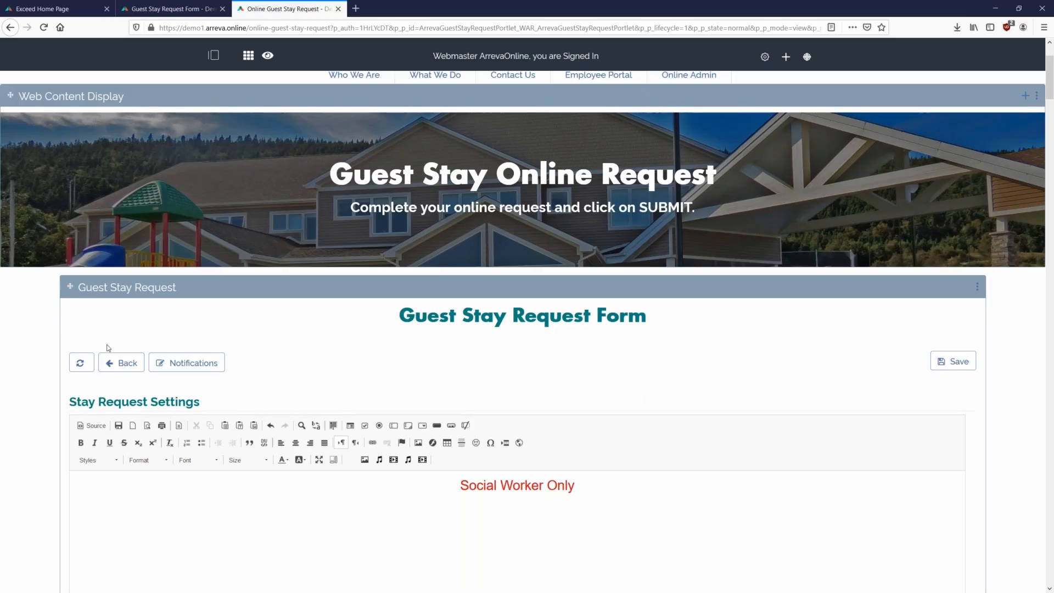
pyautogui.click(160, 367)
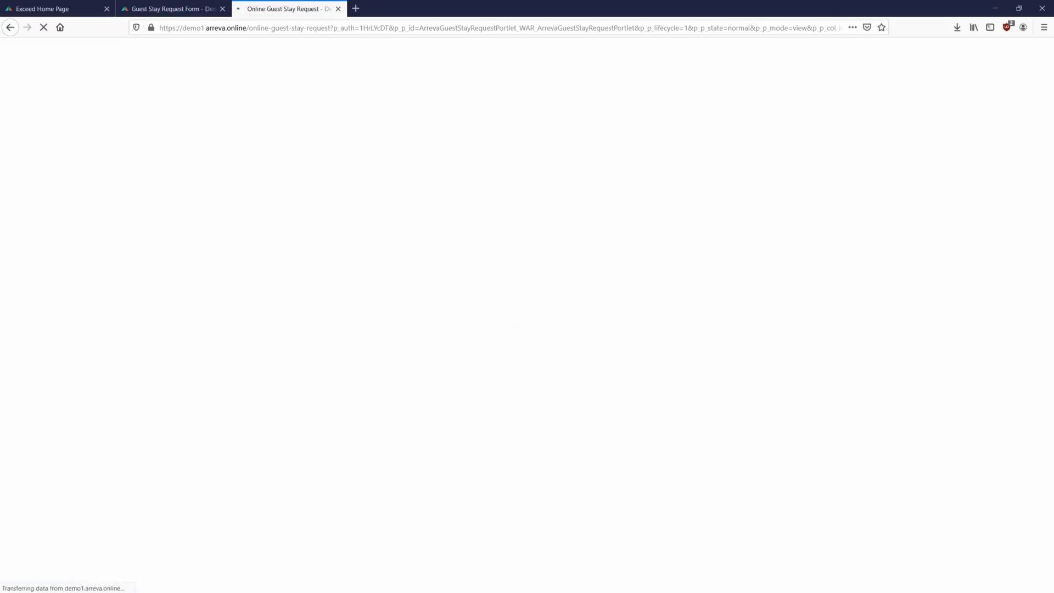
pyautogui.scroll(-4, 197, 417)
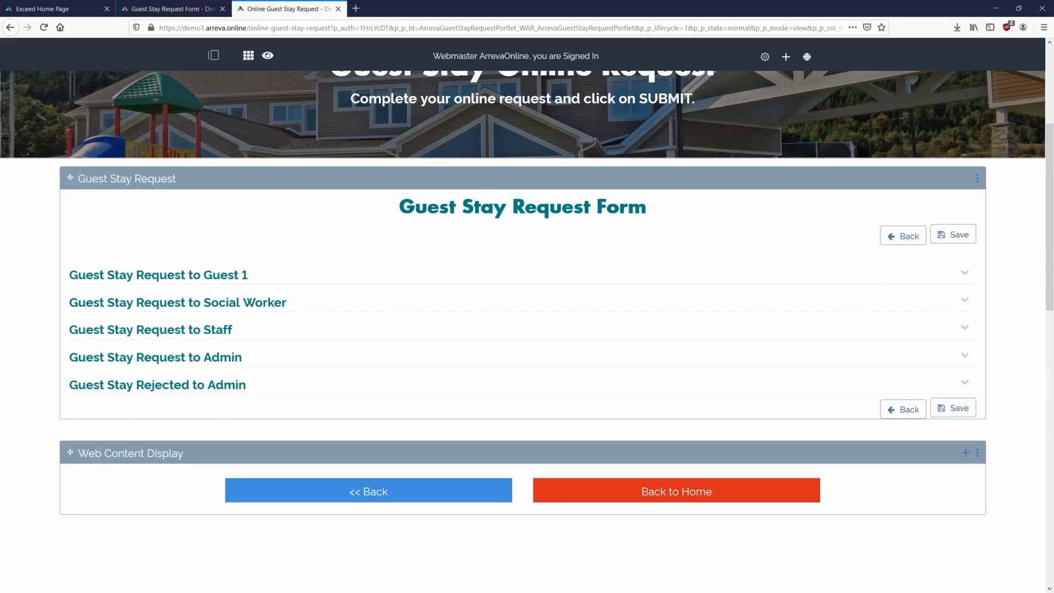
# - Review the Guest Stay Request to Guest 1 template and its placeholders, then collapse it
pyautogui.click(156, 276)
pyautogui.scroll(-2, 174, 191)
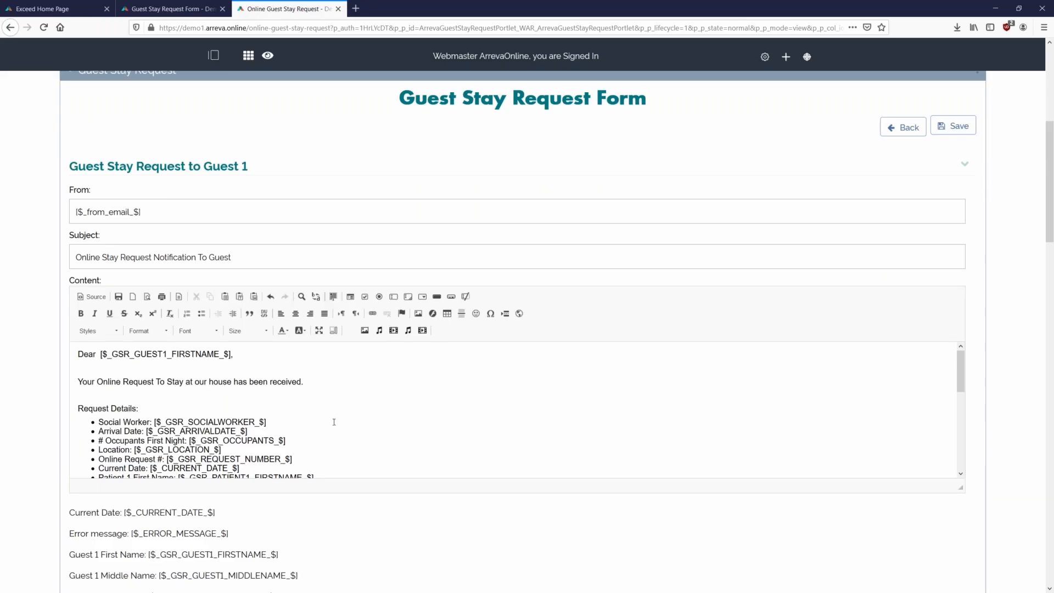
pyautogui.scroll(-2, 237, 343)
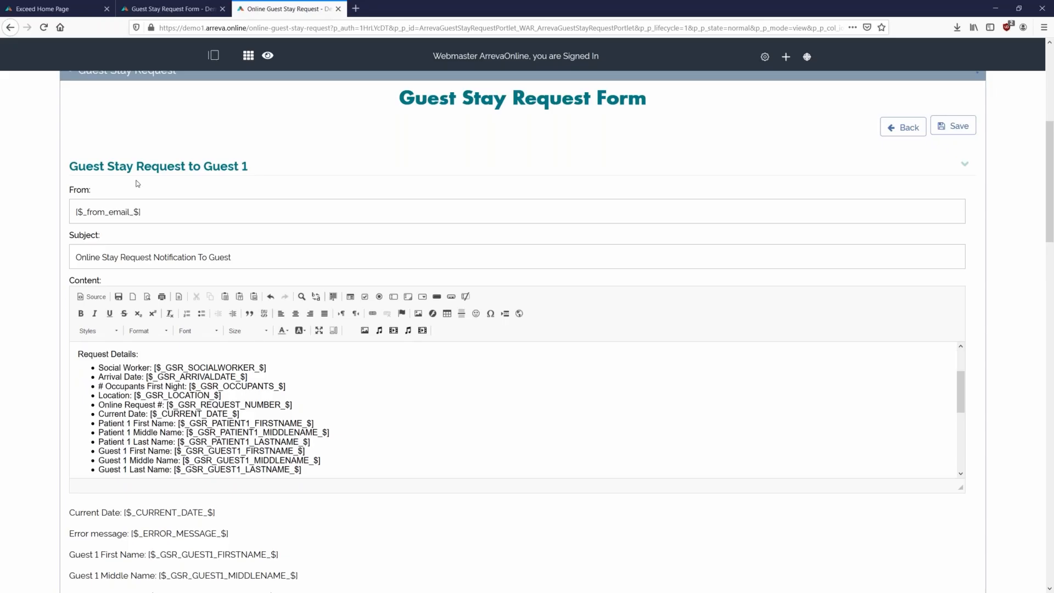
pyautogui.scroll(-5, 353, 419)
pyautogui.scroll(3, 374, 448)
pyautogui.scroll(5, 374, 448)
pyautogui.scroll(-4, 39, 387)
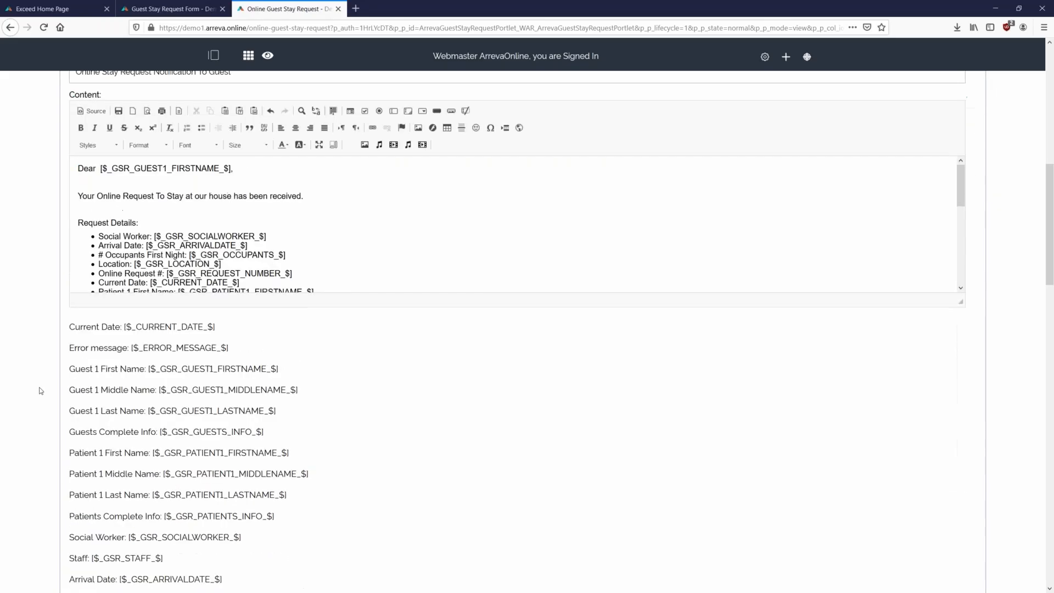
pyautogui.tripleClick(140, 373)
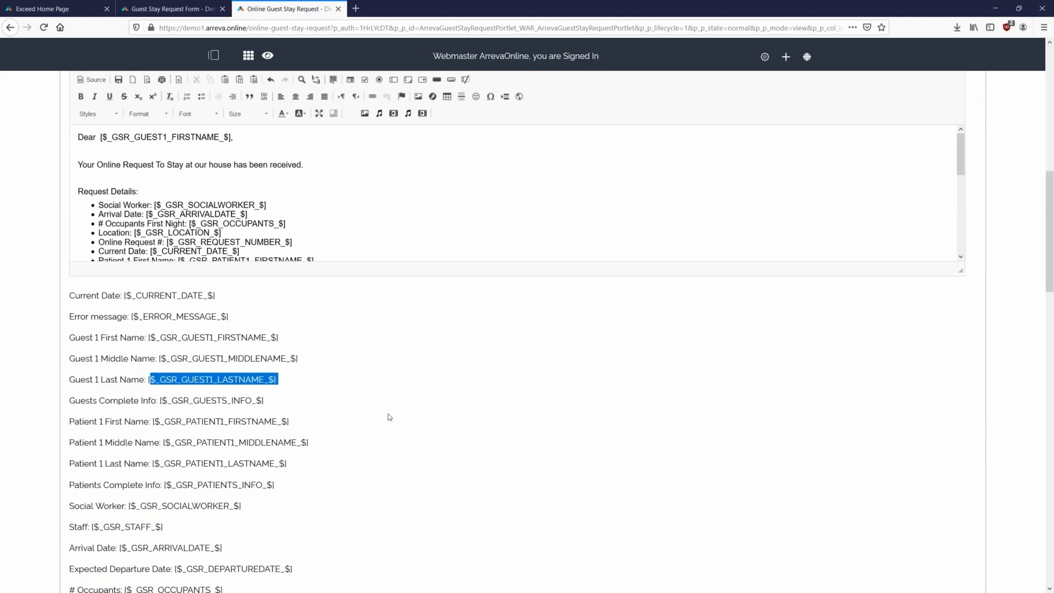
pyautogui.scroll(4, 101, 220)
pyautogui.click(113, 168)
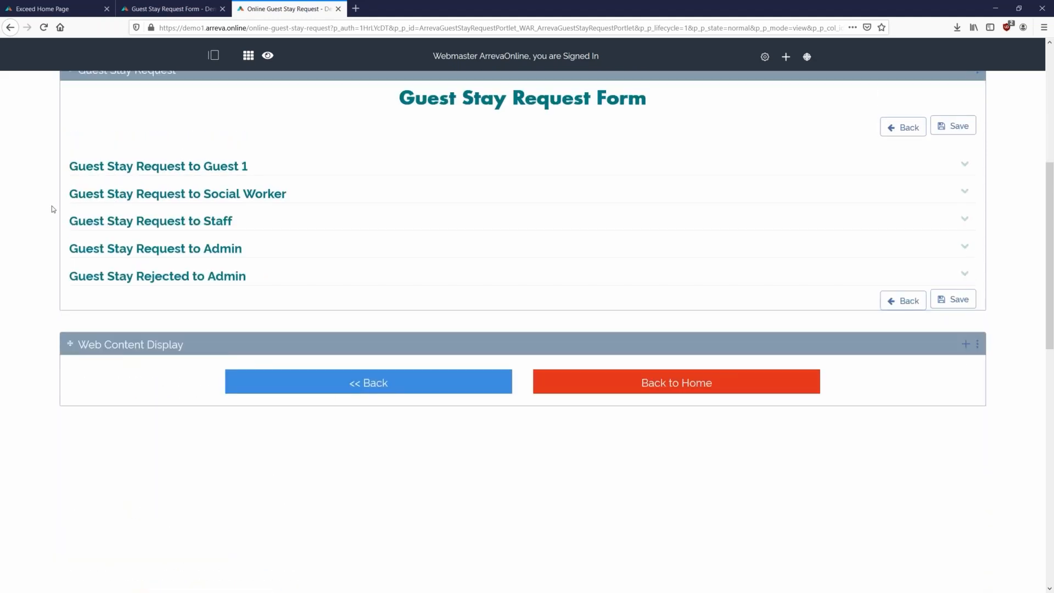
# - Glance at the Social Worker template, then expand the Guest Stay Request to Admin template
pyautogui.scroll(-1, 110, 181)
pyautogui.click(145, 142)
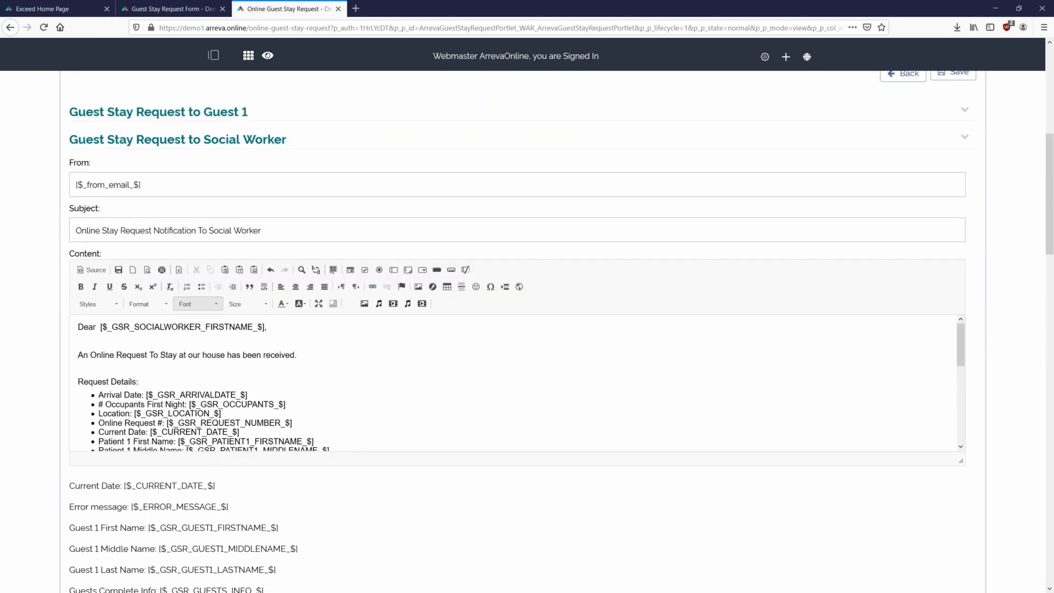
pyautogui.click(126, 143)
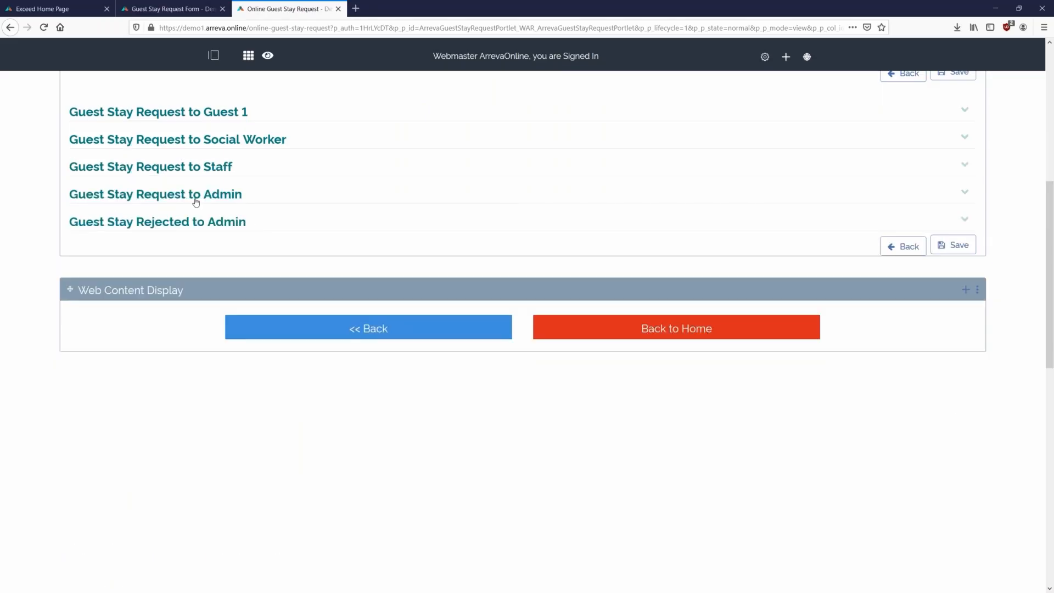
pyautogui.moveTo(66, 195); pyautogui.dragTo(244, 196)
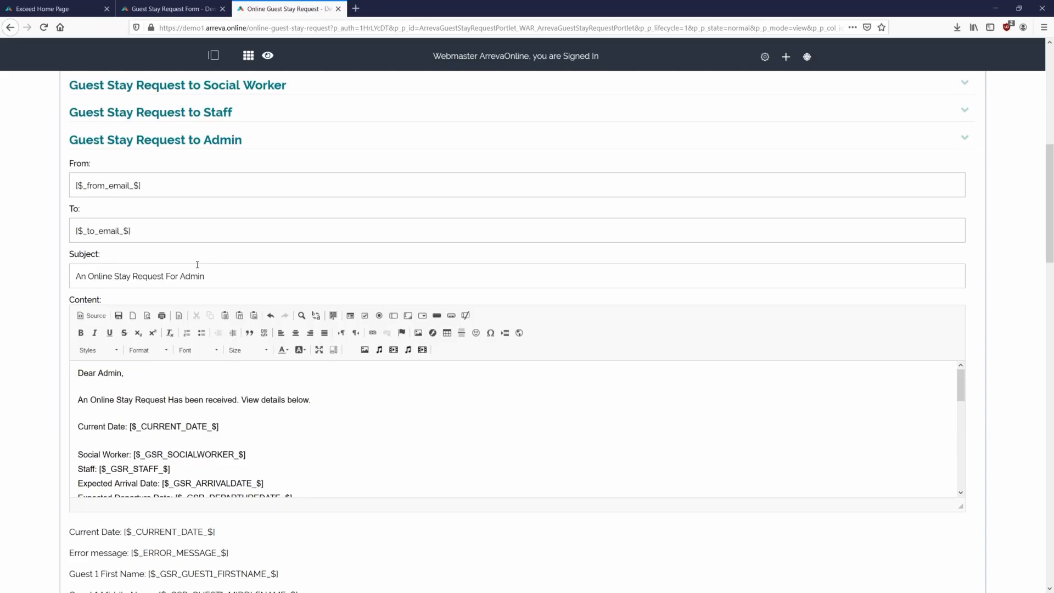
# - Append a comma and an additional recipient e-mail address after [$_to_email_$], then enlarge the body editor
pyautogui.click(165, 234)
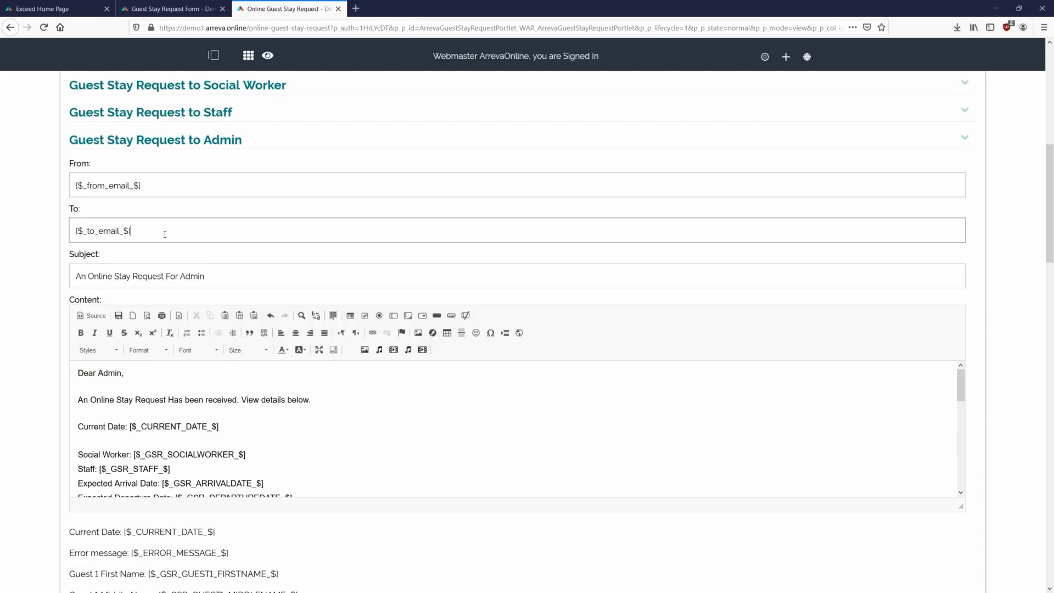
pyautogui.click(405, 397)
pyautogui.scroll(-4, 604, 433)
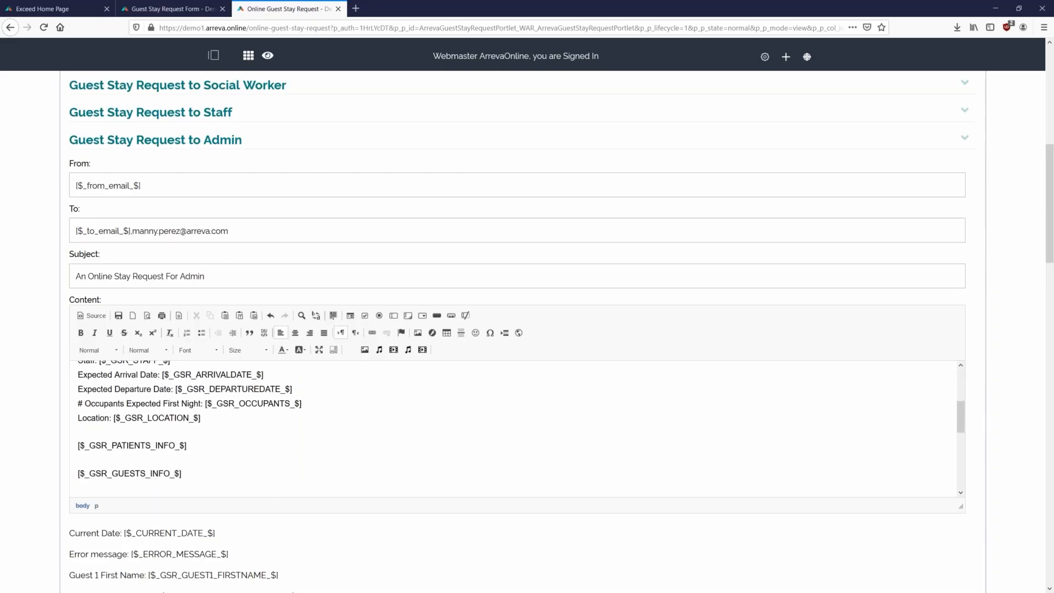
pyautogui.moveTo(960, 506); pyautogui.dragTo(955, 581)
pyautogui.scroll(-3, 954, 581)
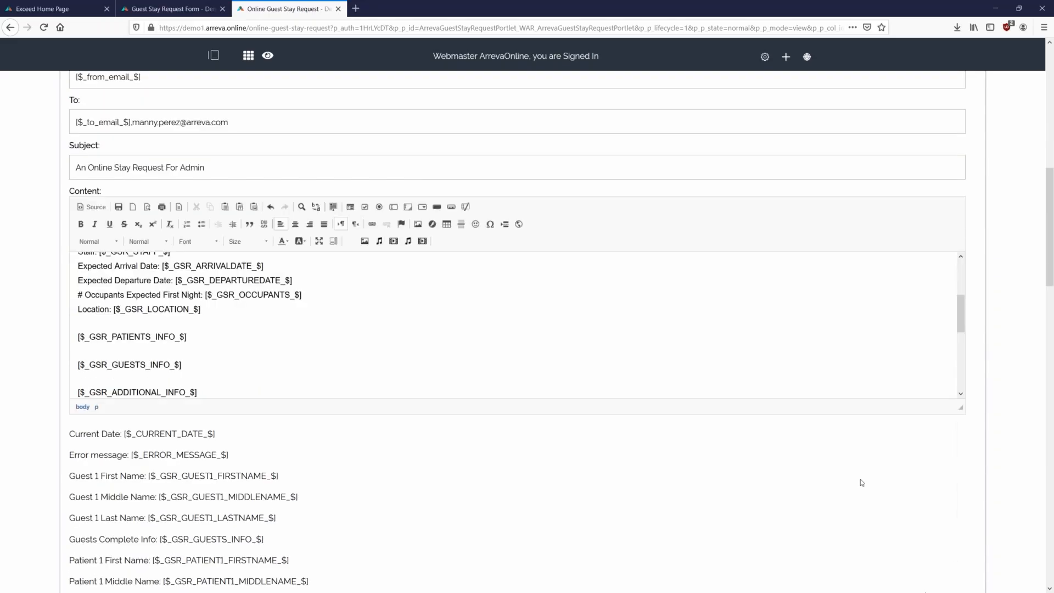
pyautogui.moveTo(959, 412); pyautogui.dragTo(958, 482)
# - Review the admin message body lines, including [$_GSR_PATIENTS_INFO_$], then collapse the template
pyautogui.scroll(3, 760, 369)
pyautogui.scroll(-5, 573, 359)
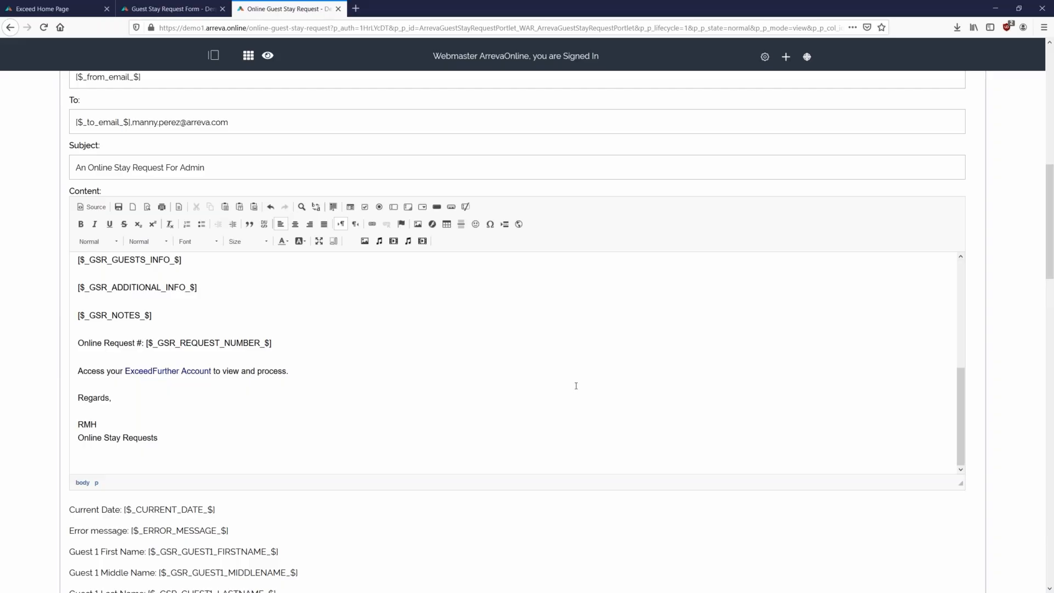
pyautogui.scroll(3, 322, 395)
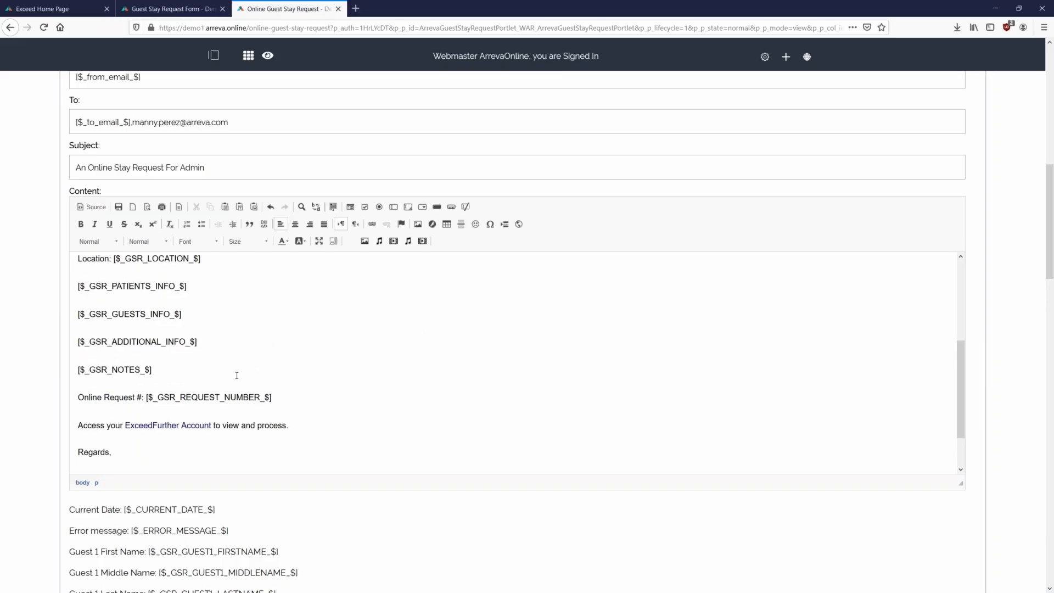
pyautogui.scroll(2, 195, 413)
pyautogui.scroll(4, 253, 382)
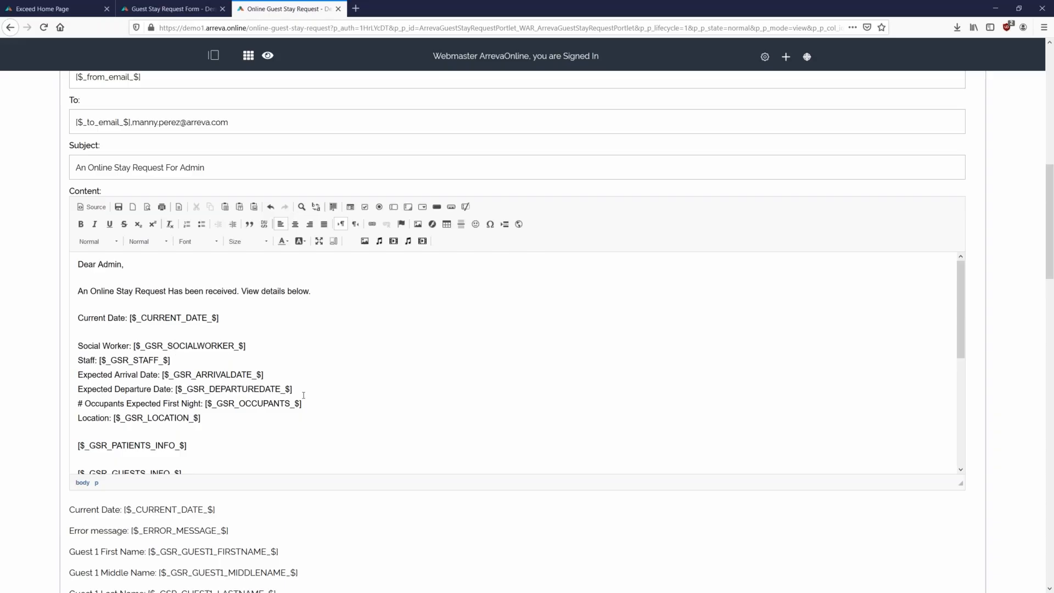
pyautogui.scroll(-2, 398, 408)
pyautogui.scroll(-2, 396, 411)
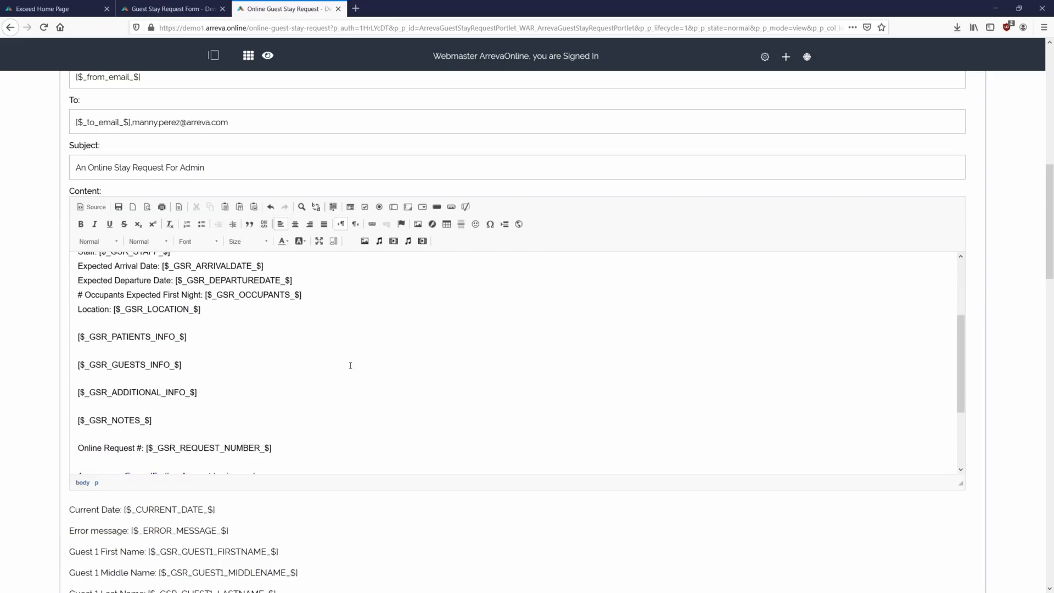
pyautogui.scroll(3, 335, 396)
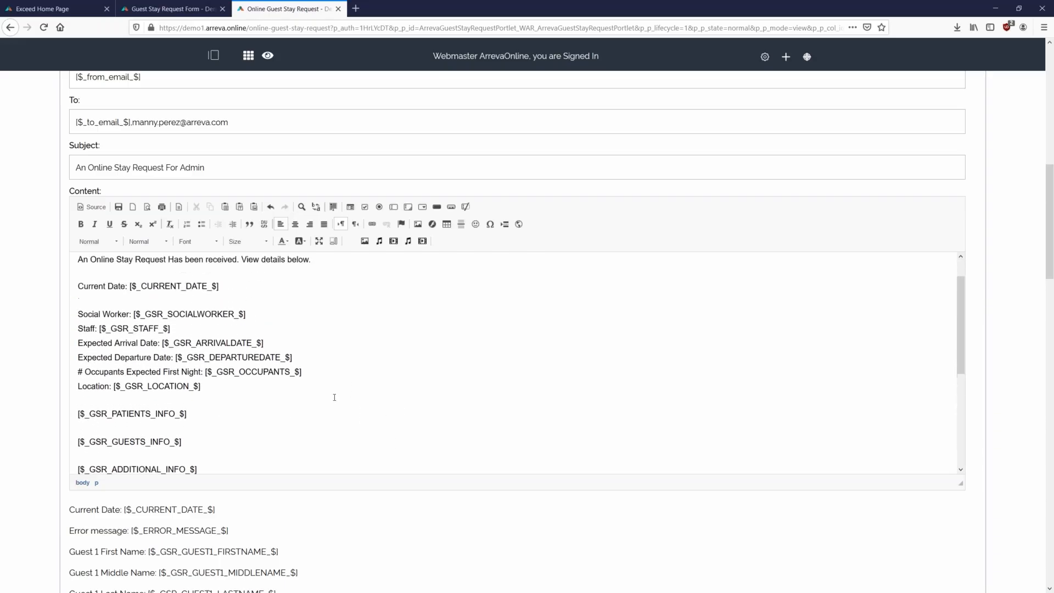
pyautogui.scroll(-1, 332, 403)
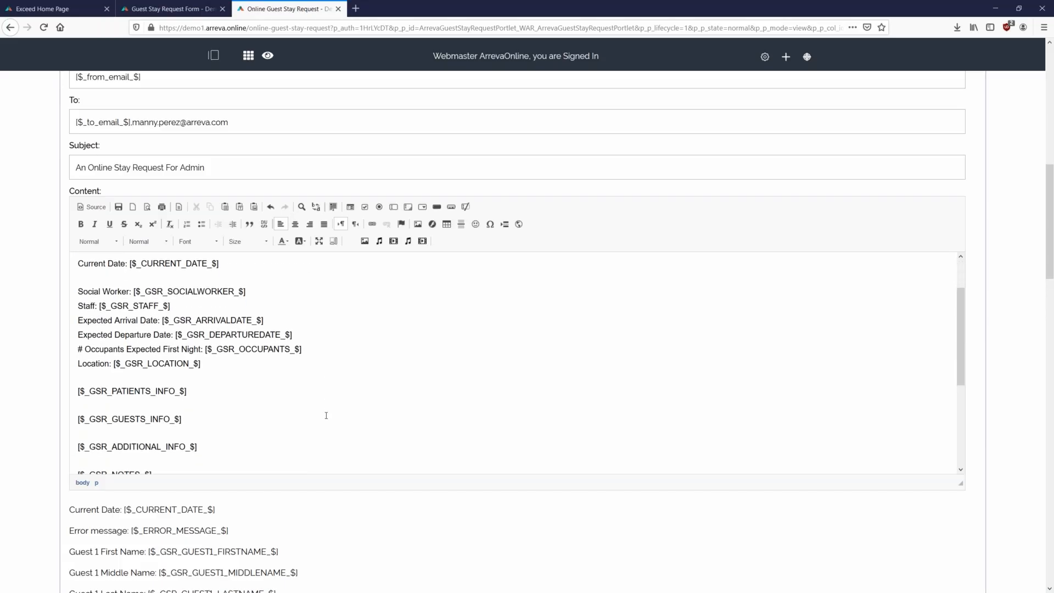
pyautogui.moveTo(308, 360); pyautogui.dragTo(78, 291)
pyautogui.click(216, 407)
pyautogui.hotkey('shift', 'Up')
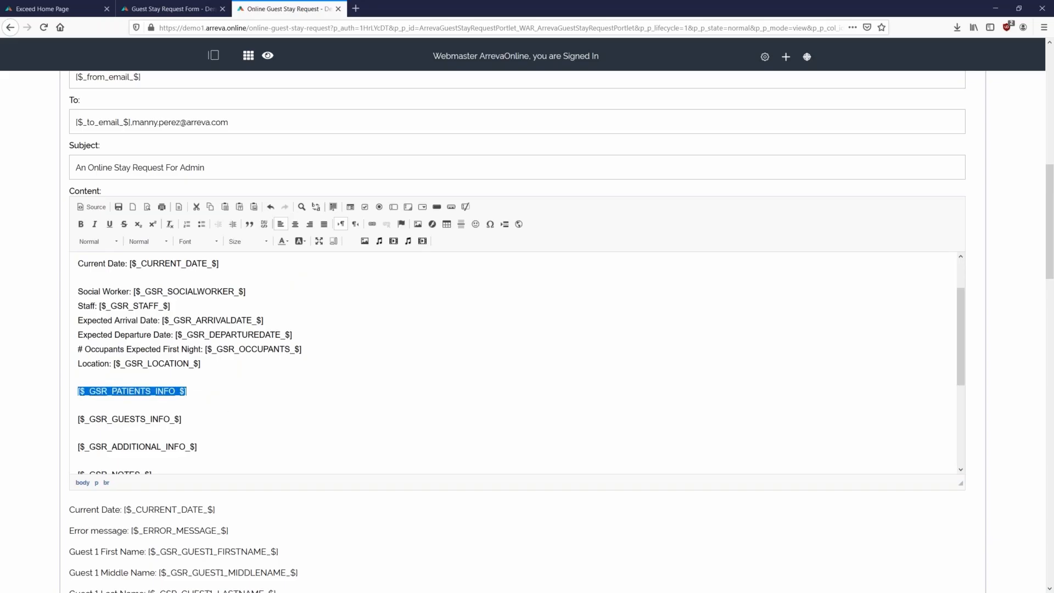
pyautogui.scroll(2, 192, 325)
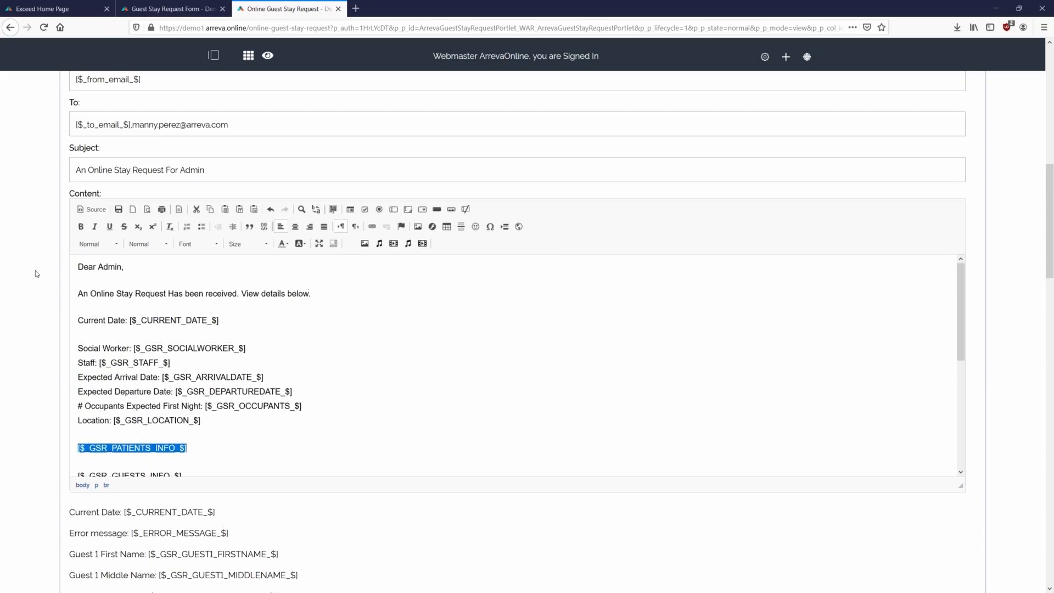
pyautogui.scroll(3, 35, 269)
pyautogui.click(110, 194)
# - Go back from notifications through the settings to the live Guest Stay Request form
pyautogui.scroll(5, 677, 369)
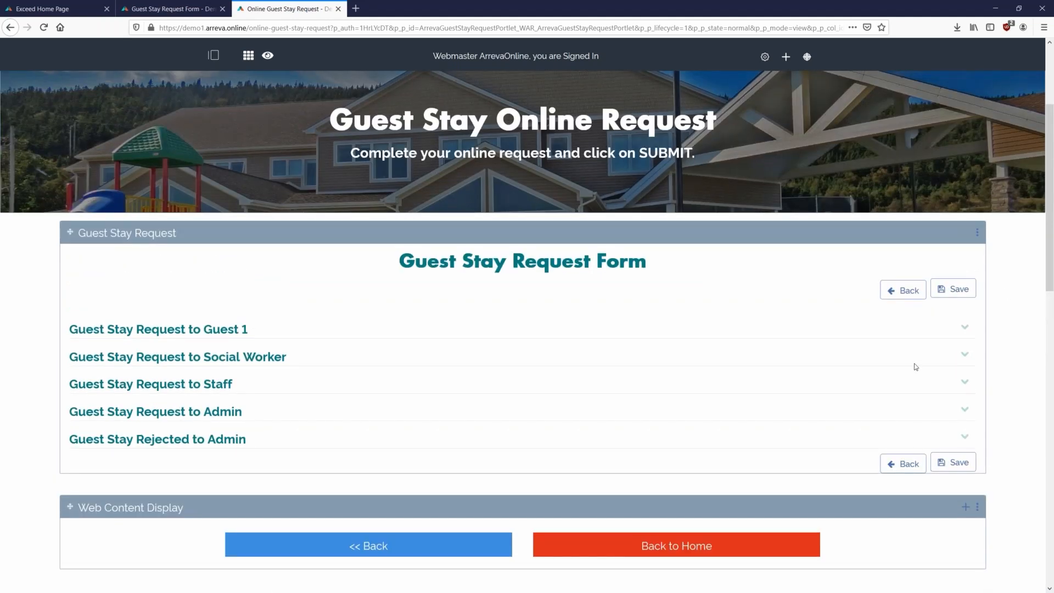
pyautogui.click(895, 294)
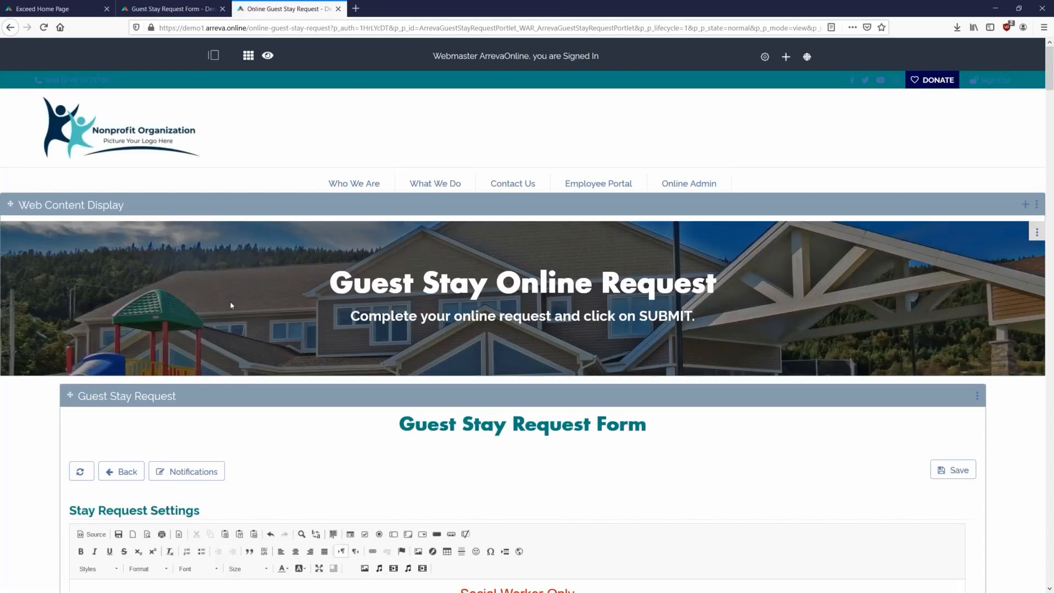
pyautogui.click(121, 471)
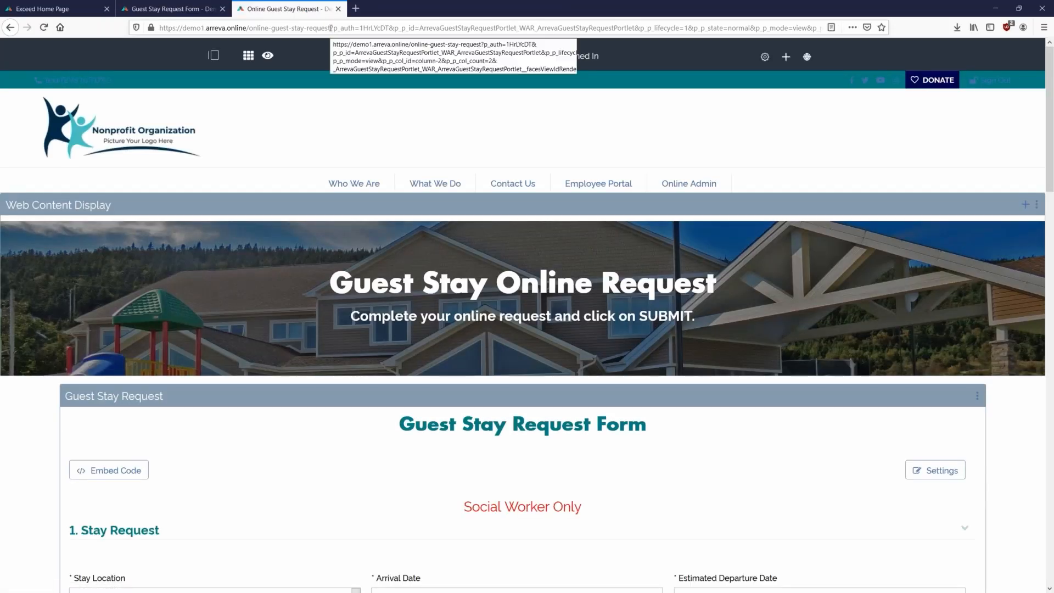
# - Select the form's web address and open a new private browsing window
pyautogui.click(331, 28)
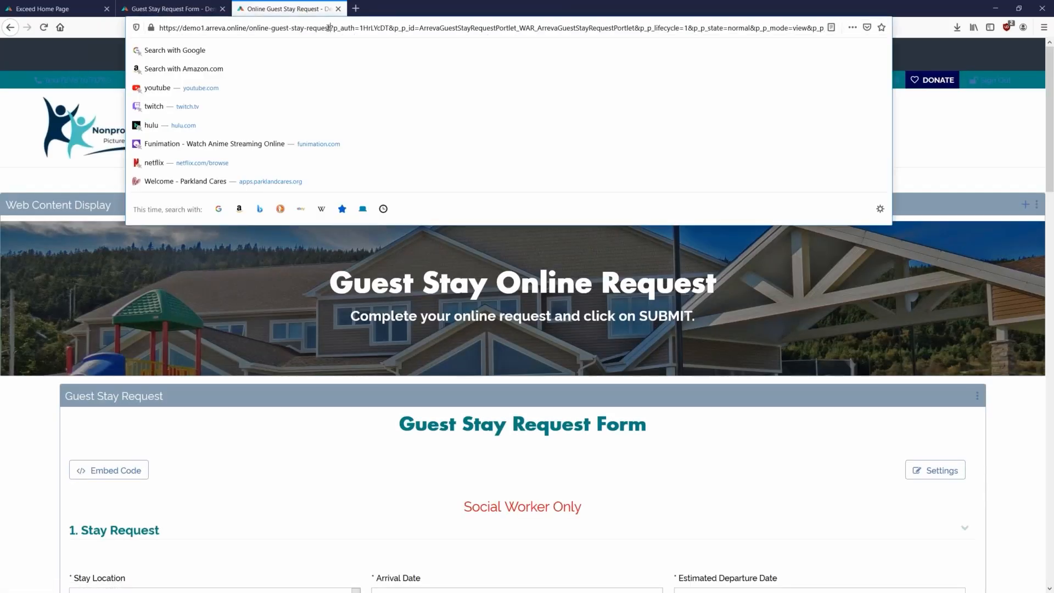
pyautogui.moveTo(331, 28); pyautogui.dragTo(158, 28)
pyautogui.hotkey('ctrl', 'c')
pyautogui.click(720, 102)
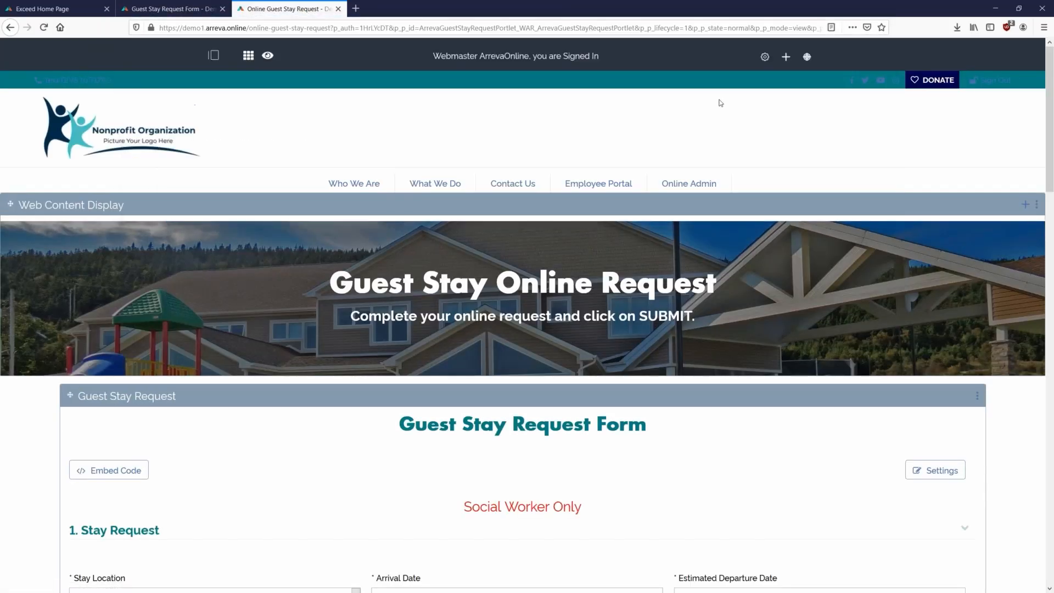
pyautogui.click(1042, 28)
pyautogui.click(962, 96)
# - Load the public form privately, keeping Ronald McDonald House- South and no Social Worker chosen
pyautogui.hotkey('ctrl', 'v')
pyautogui.press('Return')
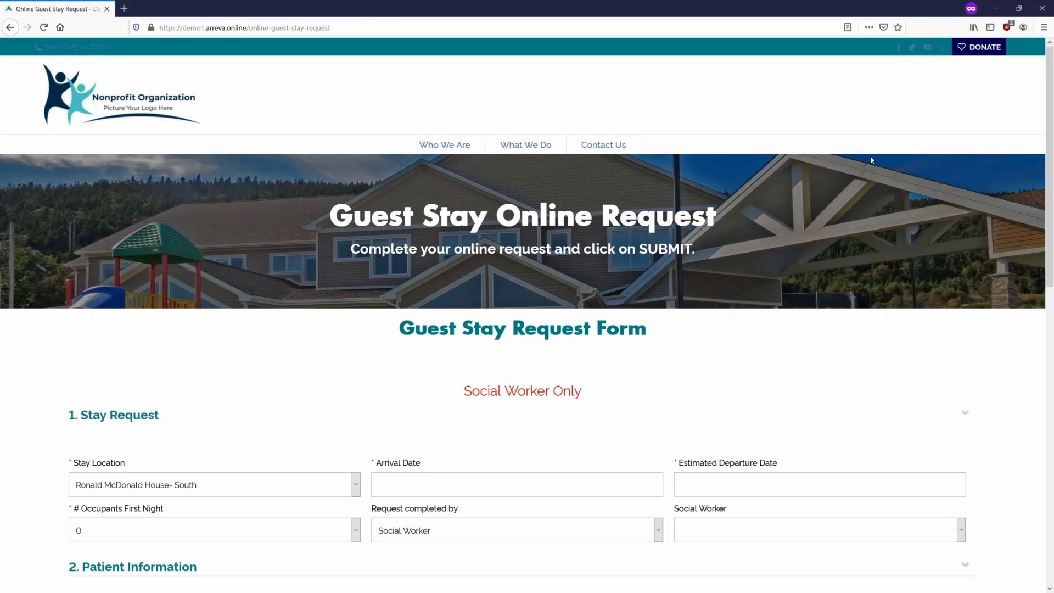
pyautogui.scroll(-1, 880, 223)
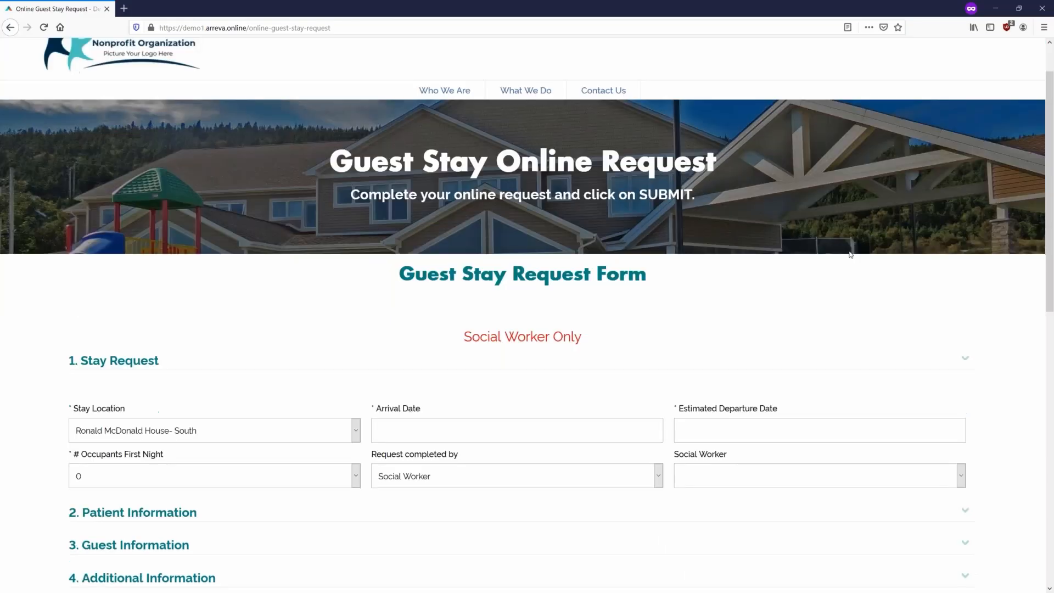
pyautogui.scroll(-1, 801, 298)
pyautogui.scroll(-1, 536, 316)
pyautogui.scroll(-1, 536, 319)
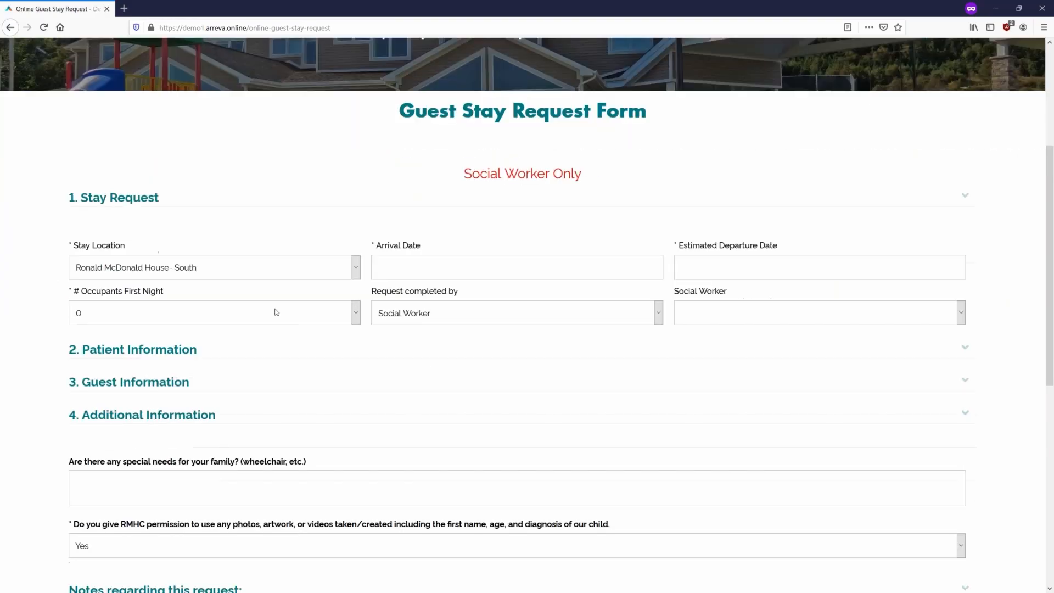
pyautogui.click(132, 269)
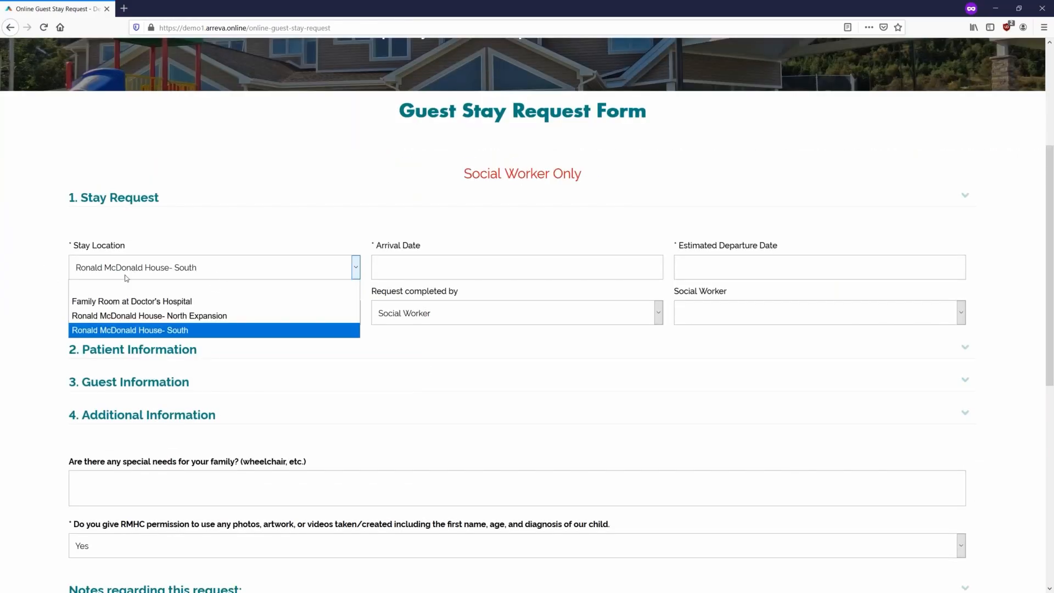
pyautogui.click(163, 269)
pyautogui.click(809, 312)
pyautogui.click(847, 315)
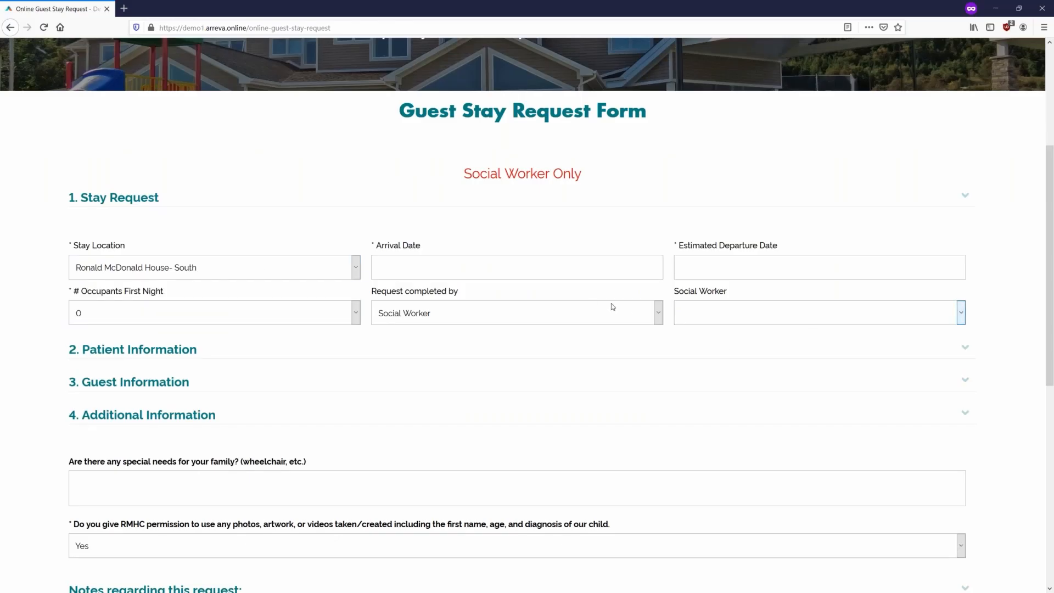
# - Expand Patient Information, answer No for Medicaid, and note the required disease and doctor fields
pyautogui.scroll(-3, 548, 310)
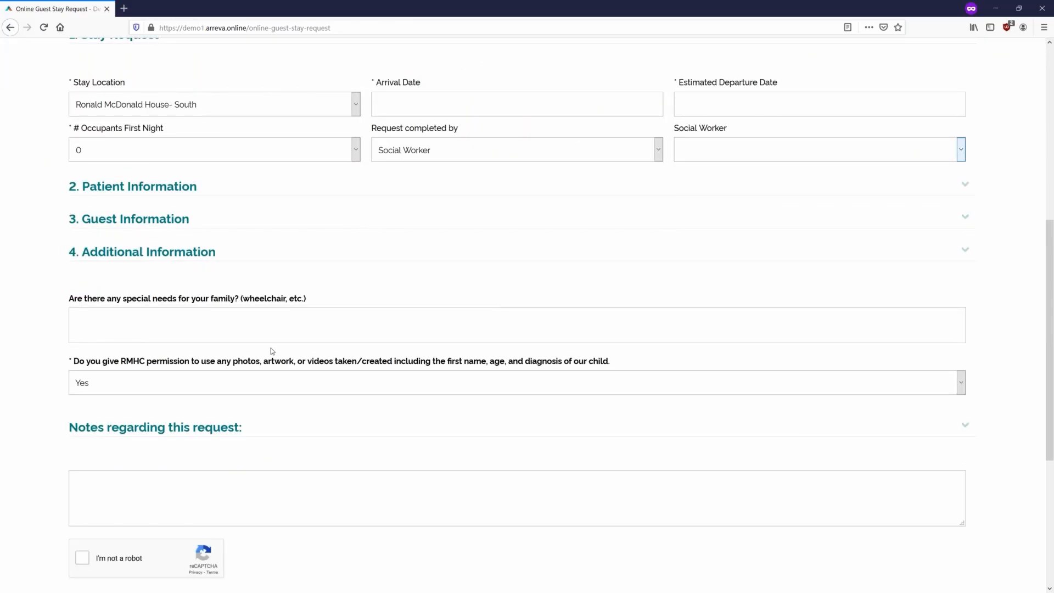
pyautogui.click(147, 190)
pyautogui.scroll(-1, 345, 362)
pyautogui.scroll(-2, 708, 308)
pyautogui.scroll(-3, 756, 441)
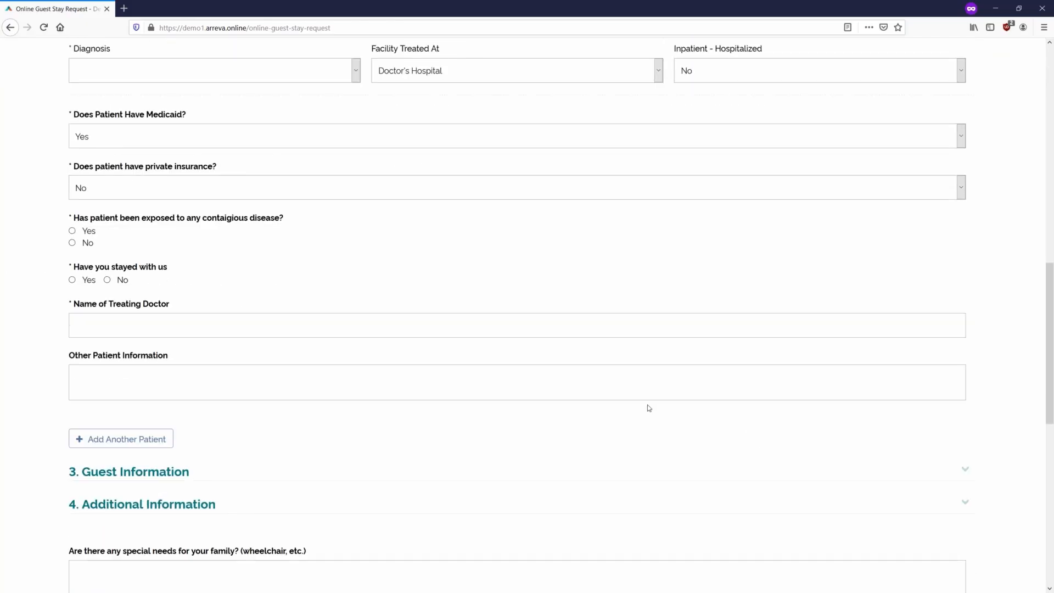
pyautogui.scroll(1, 273, 275)
pyautogui.click(132, 196)
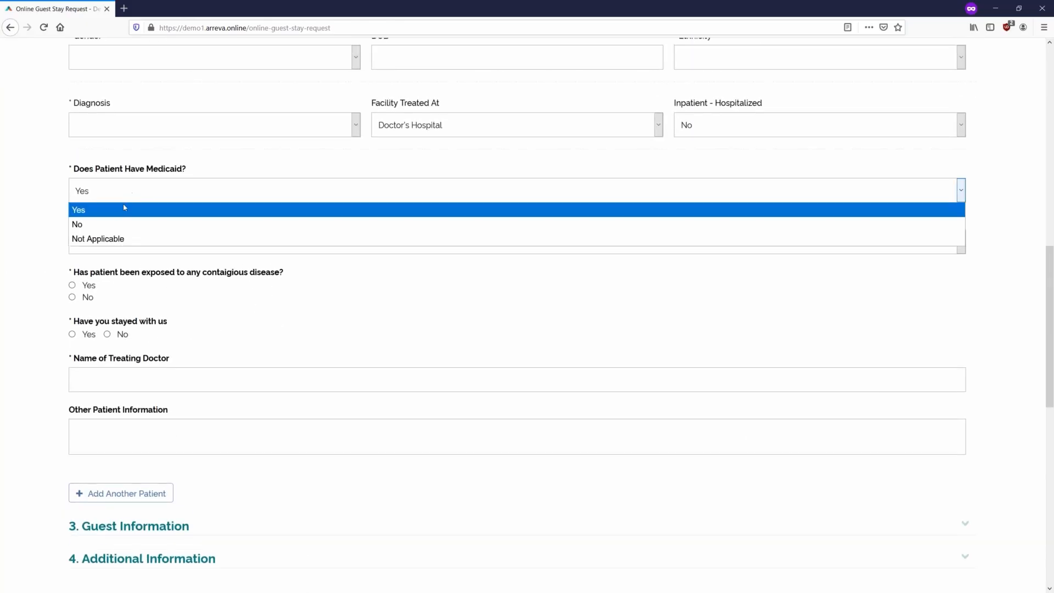
pyautogui.click(115, 222)
pyautogui.scroll(-1, 104, 288)
pyautogui.click(72, 216)
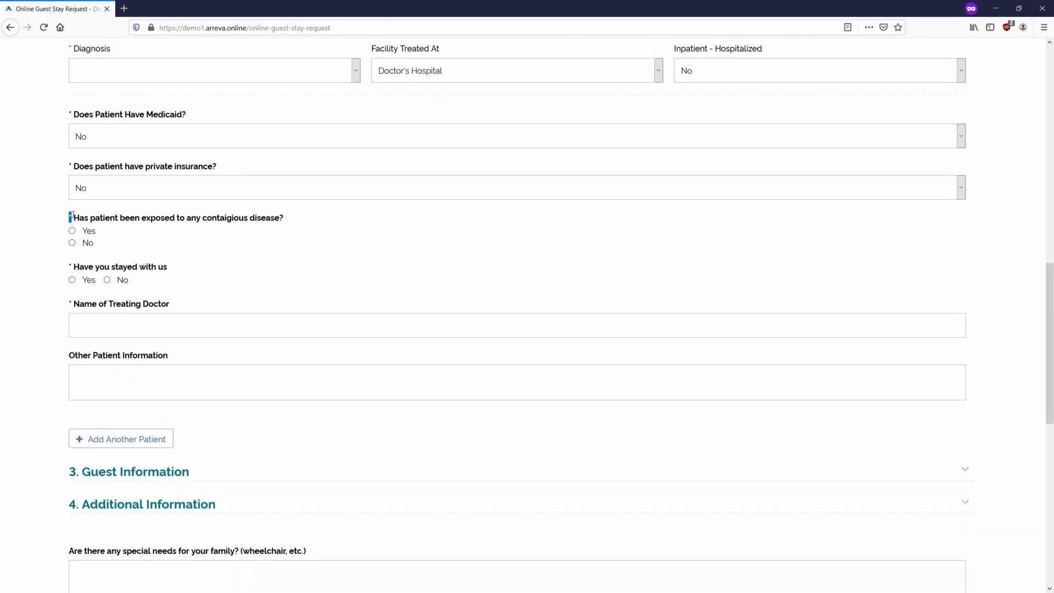
pyautogui.doubleClick(70, 267)
pyautogui.doubleClick(70, 302)
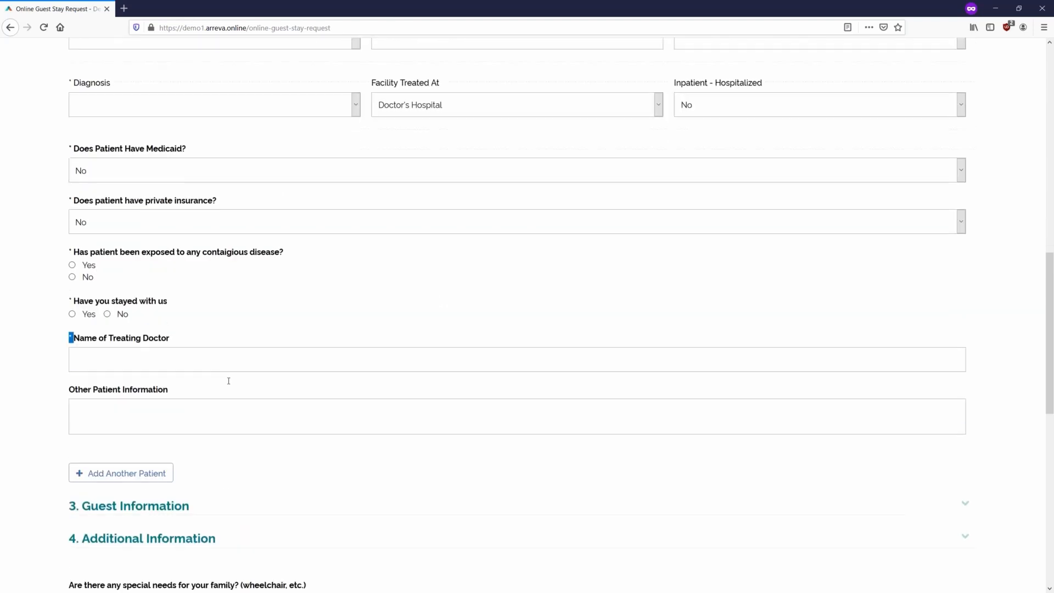
# - Add another patient block and scroll through the resulting form
pyautogui.click(121, 384)
pyautogui.scroll(-3, 428, 365)
pyautogui.scroll(8, 429, 384)
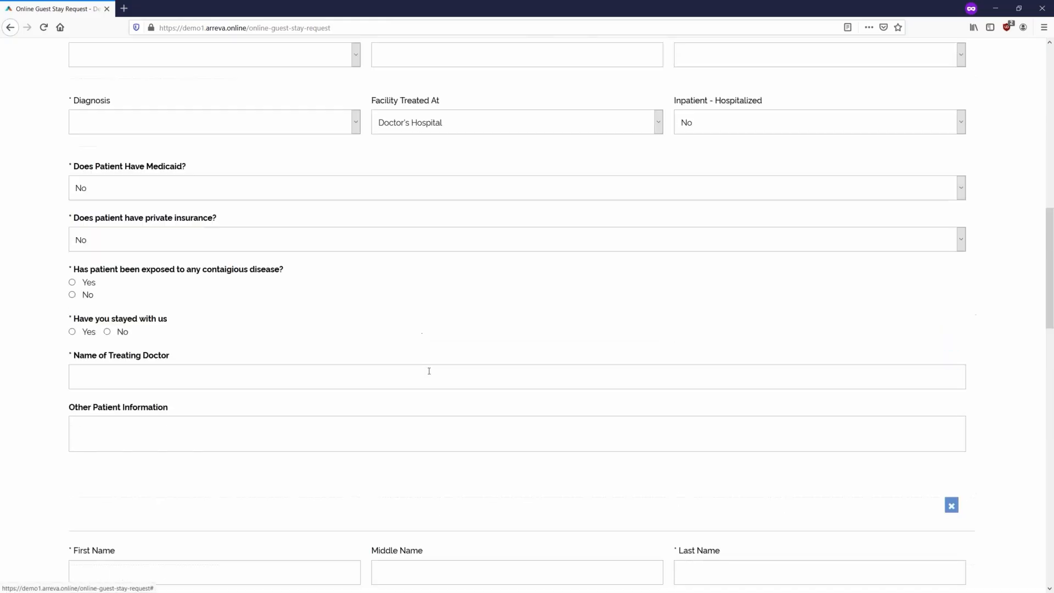
pyautogui.scroll(-3, 428, 385)
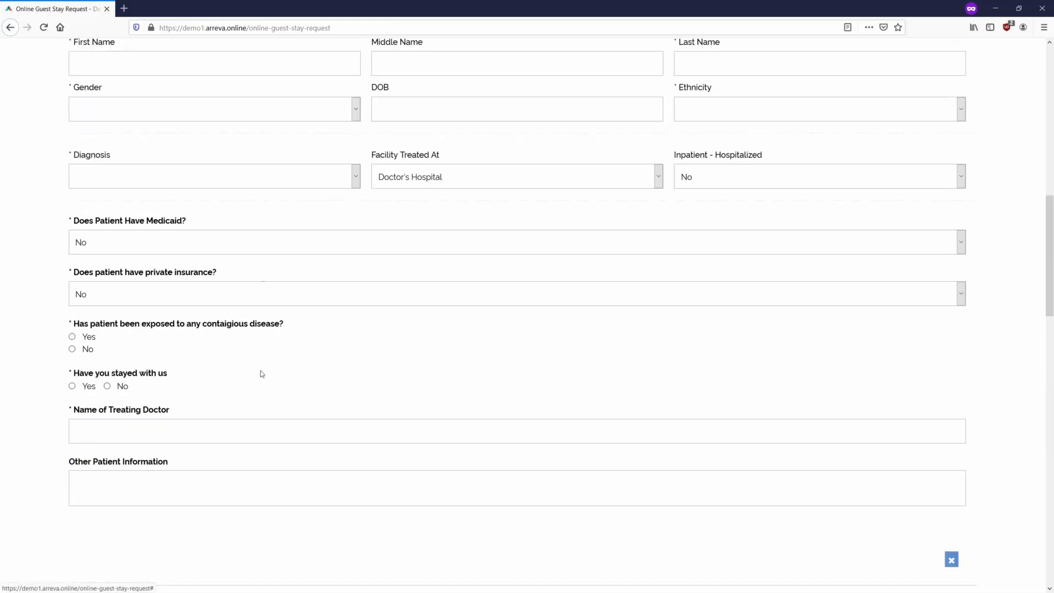
pyautogui.scroll(-6, 273, 364)
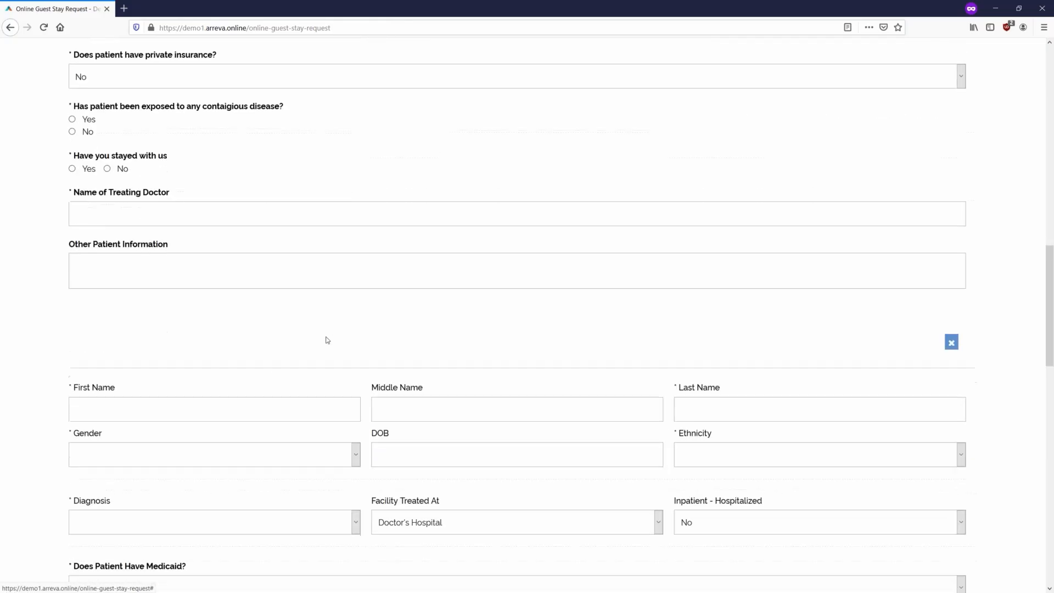
pyautogui.scroll(-9, 493, 315)
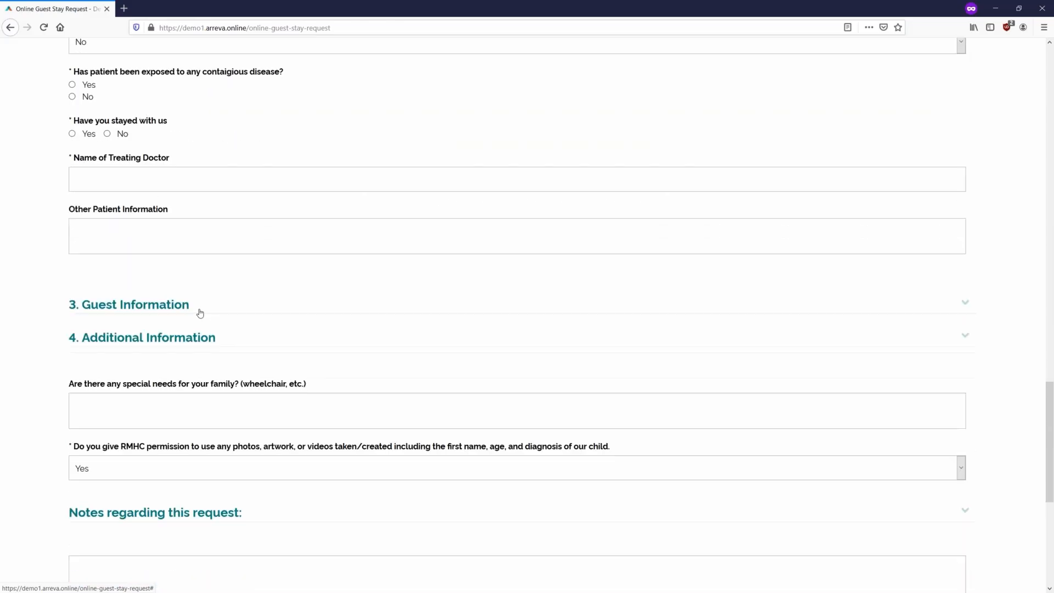
# - Expand Guest Information on the public form and toggle Vehicle Information on and off
pyautogui.click(200, 313)
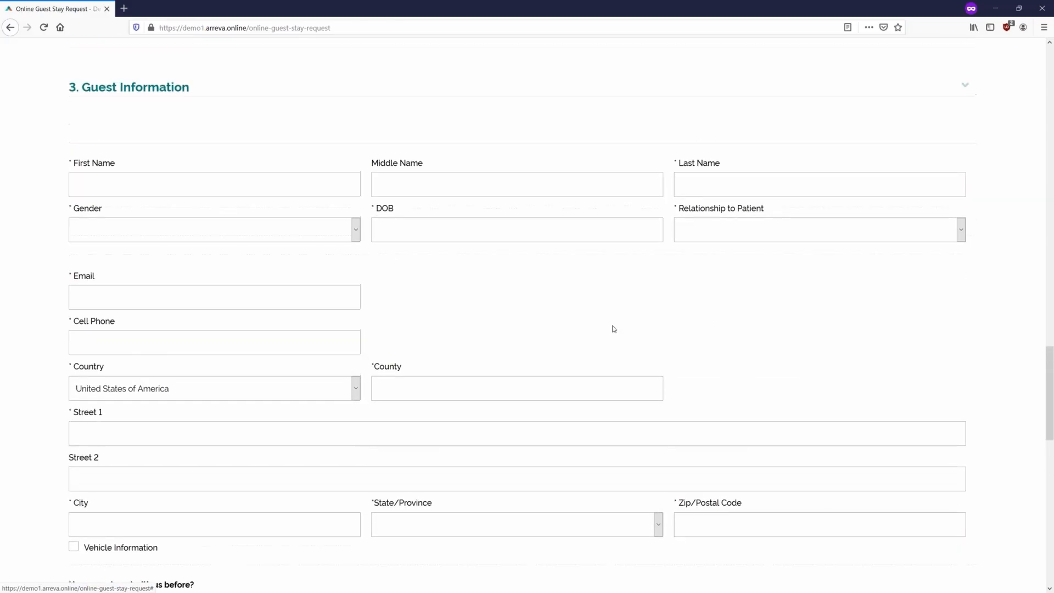
pyautogui.scroll(-2, 613, 329)
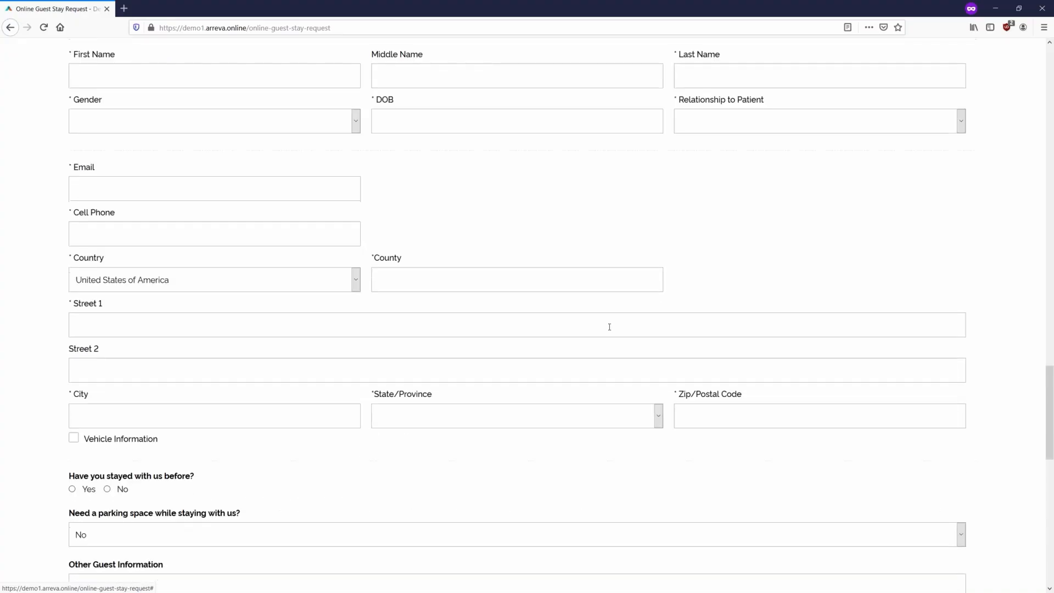
pyautogui.click(74, 437)
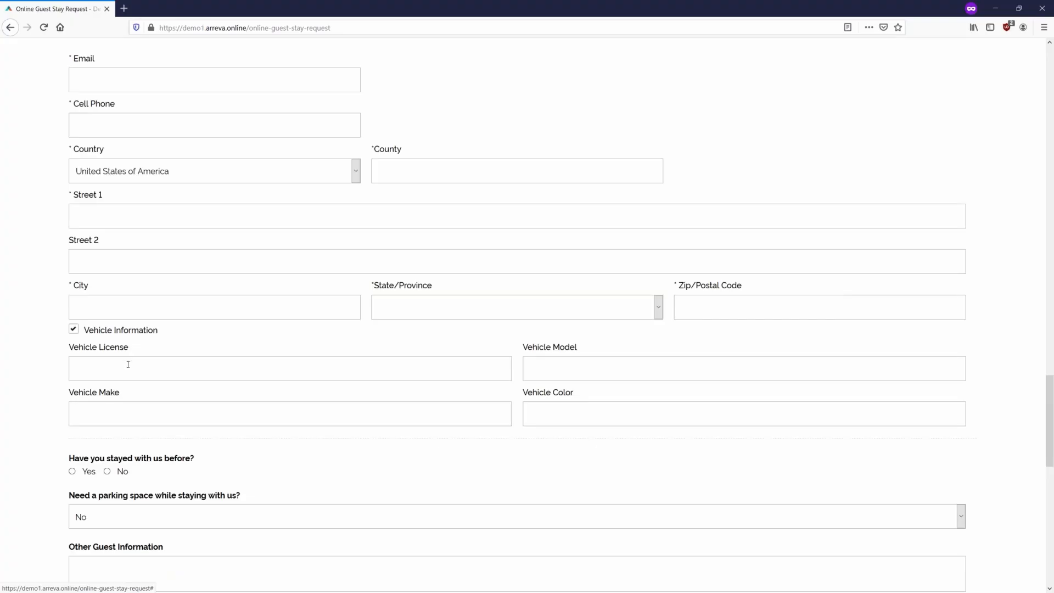
pyautogui.click(73, 329)
# - Scroll down to Submit, then close the private window and return to the Exceed Home Page
pyautogui.scroll(-2, 47, 263)
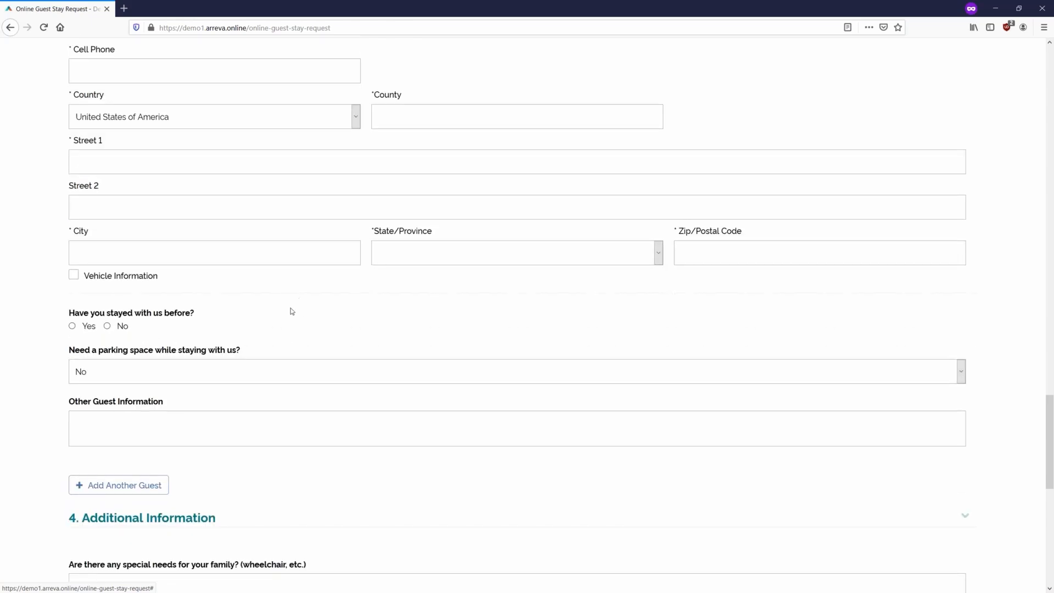
pyautogui.scroll(2, 347, 331)
pyautogui.scroll(7, 347, 331)
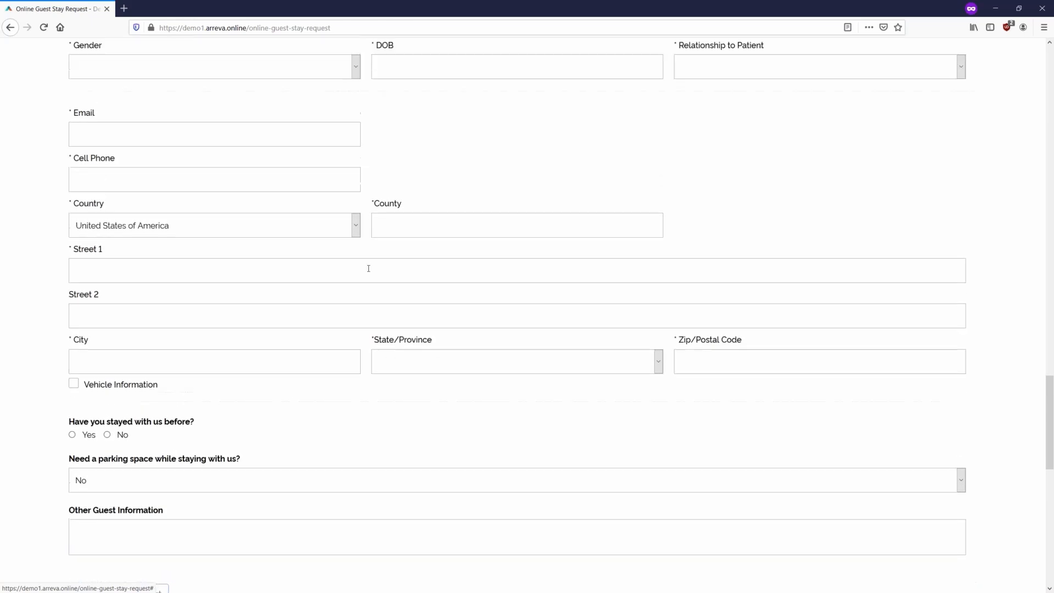
pyautogui.scroll(1, 224, 260)
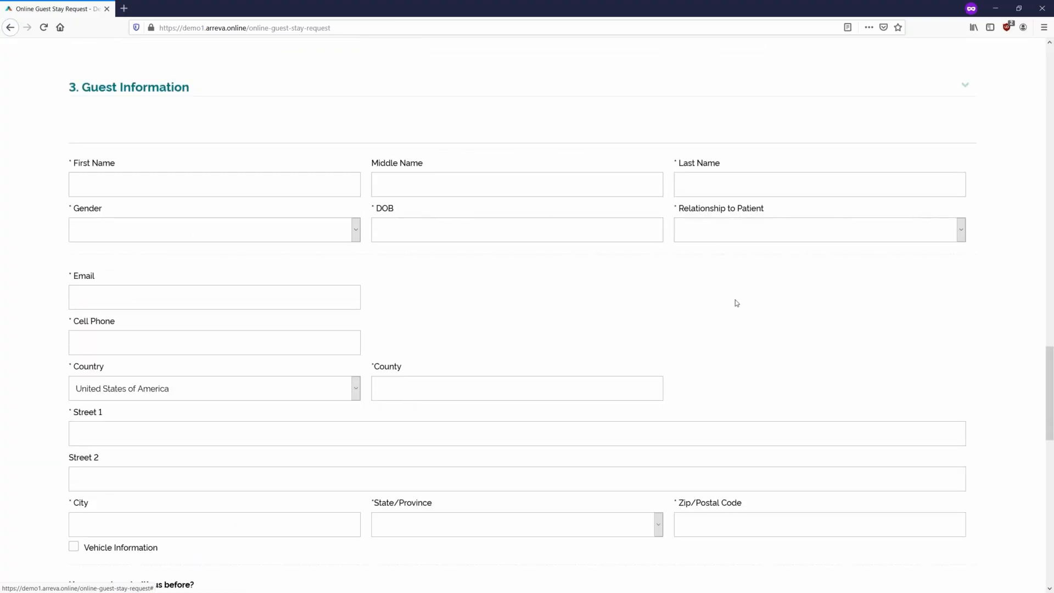
pyautogui.scroll(-2, 292, 316)
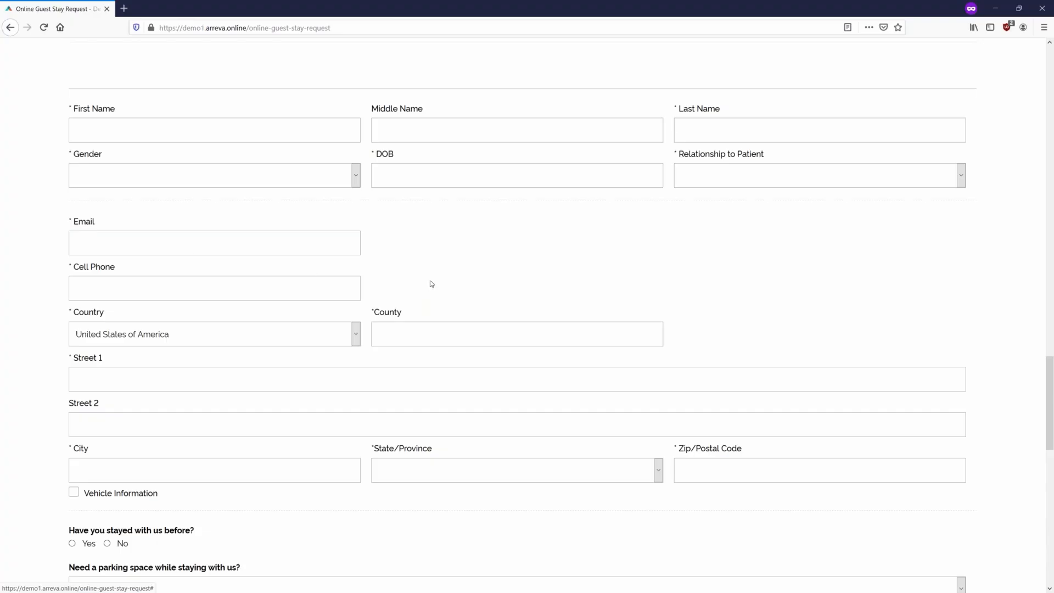
pyautogui.scroll(-8, 508, 299)
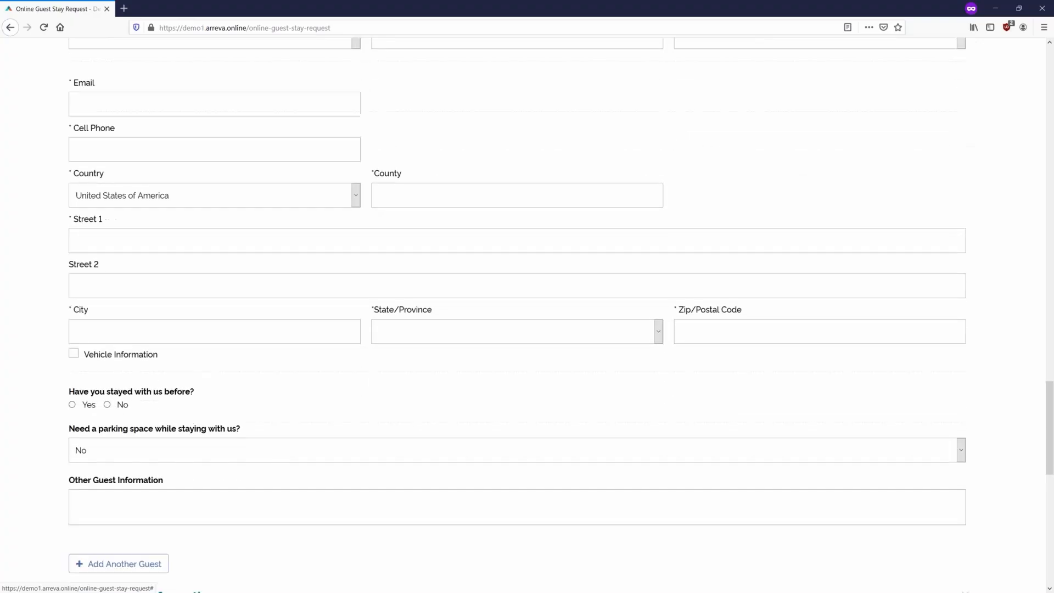
pyautogui.scroll(-6, 486, 262)
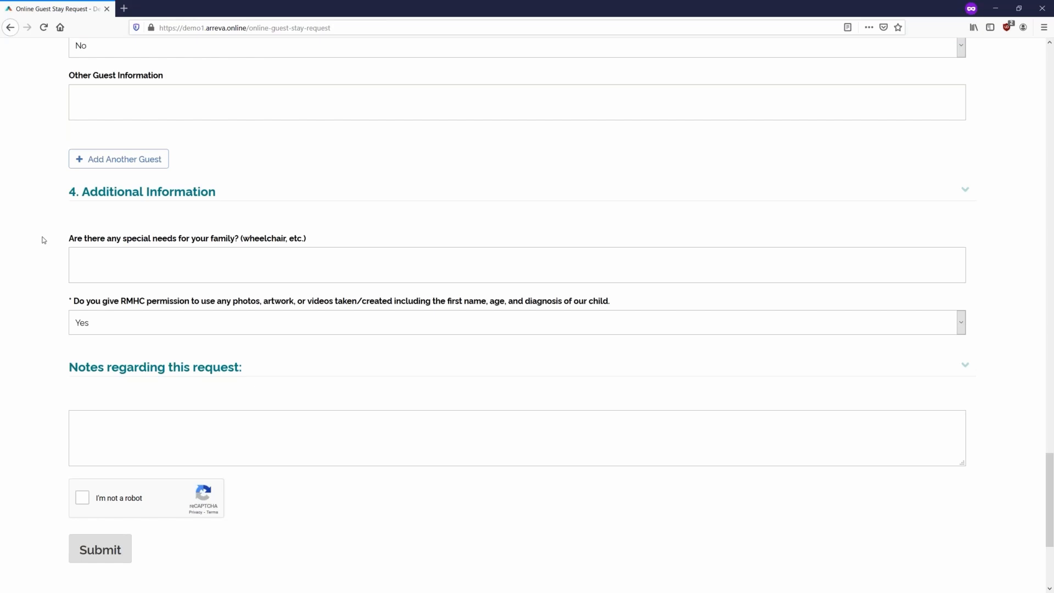
pyautogui.scroll(-3, 273, 270)
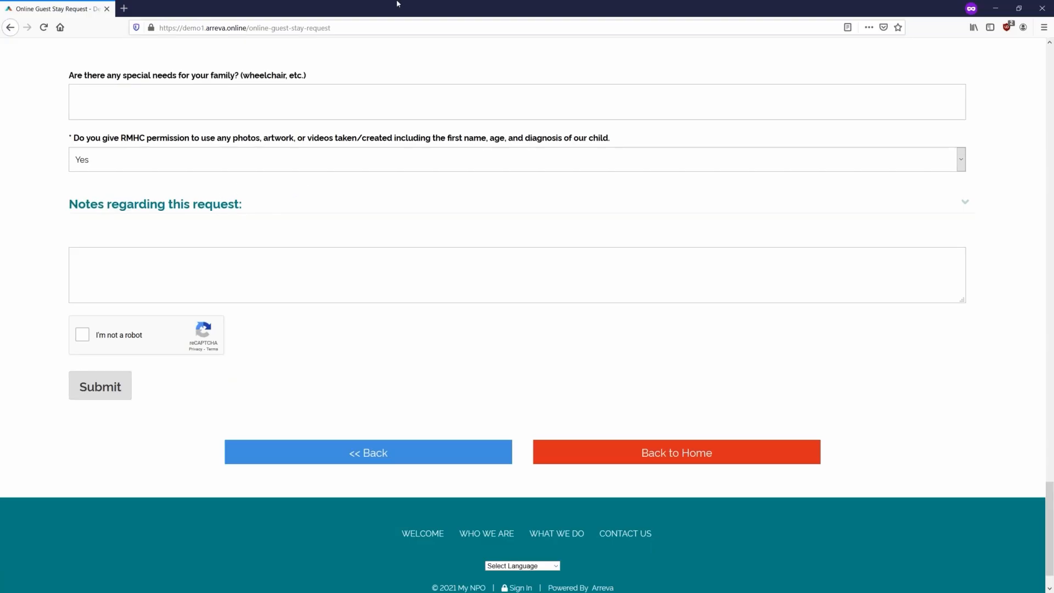
pyautogui.press('super+Down')
pyautogui.click(55, 8)
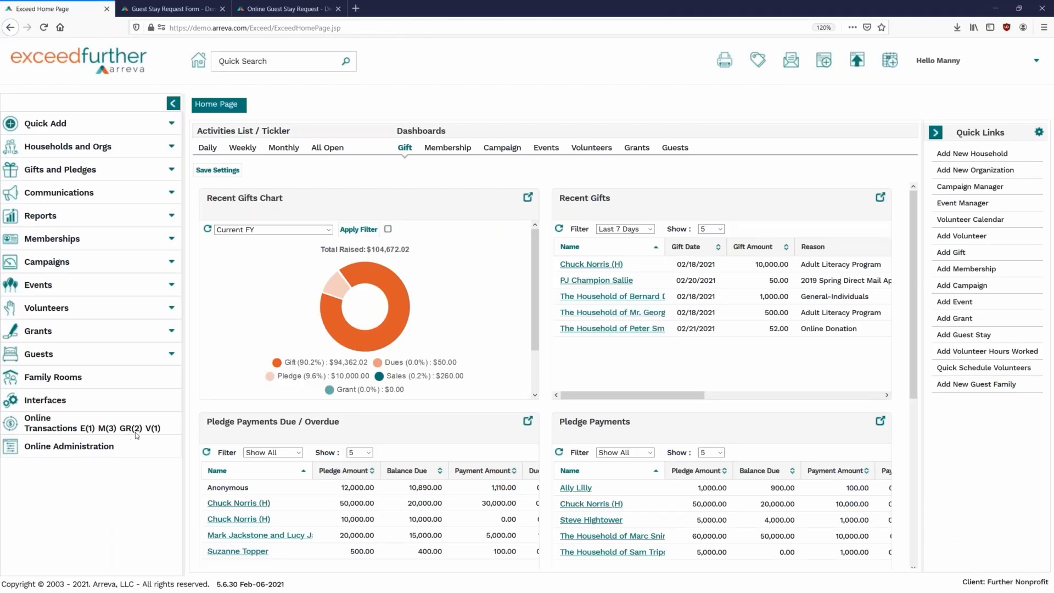